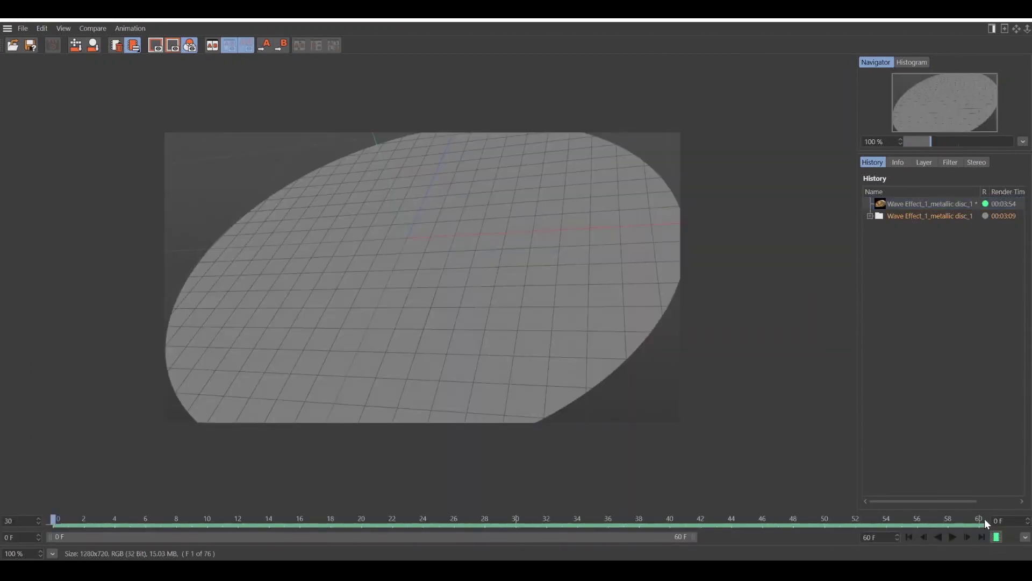
Play back the rendered wave animation of the disc, stop it, and return to the scene
key(space)
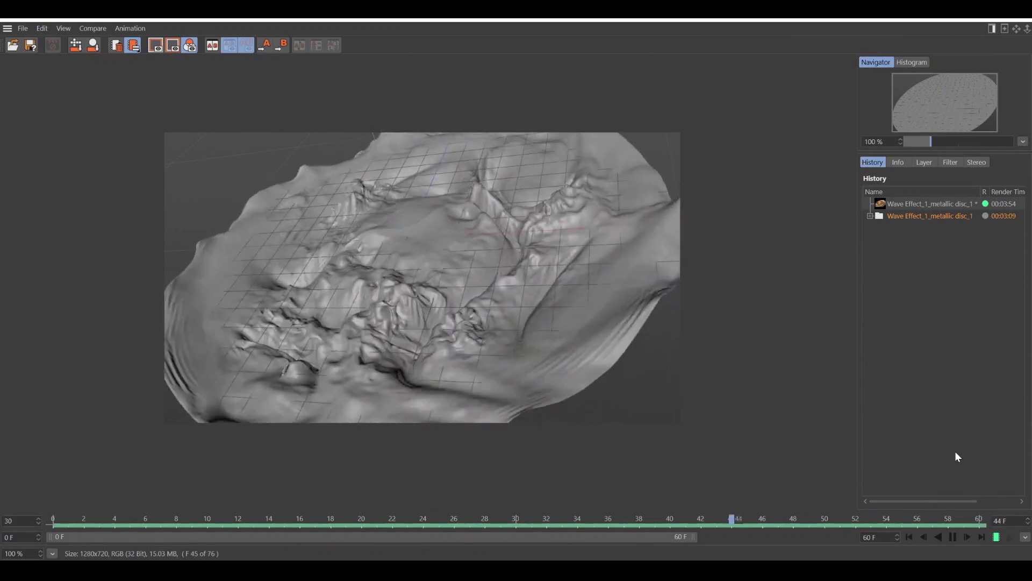
key(space)
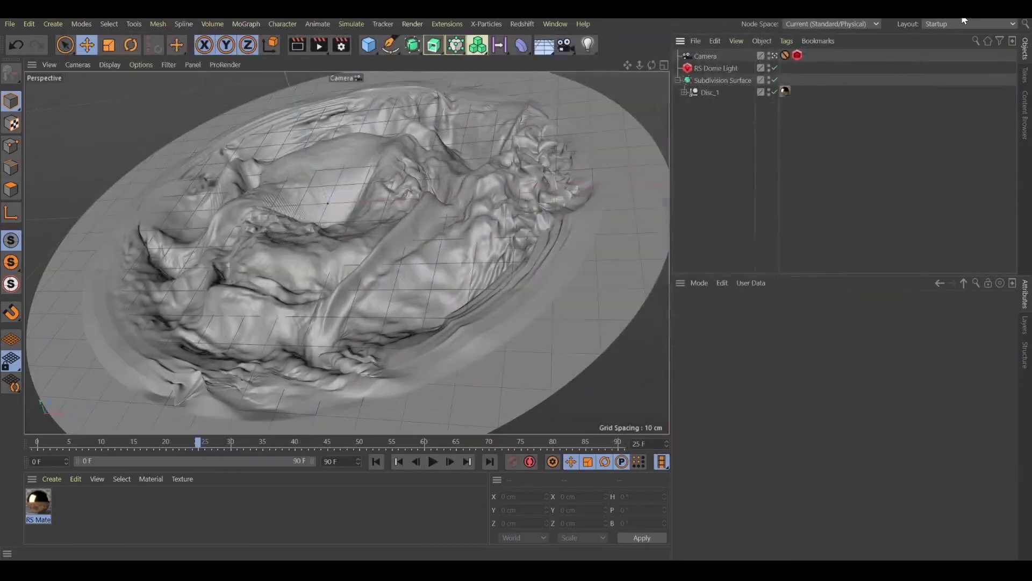
click(964, 20)
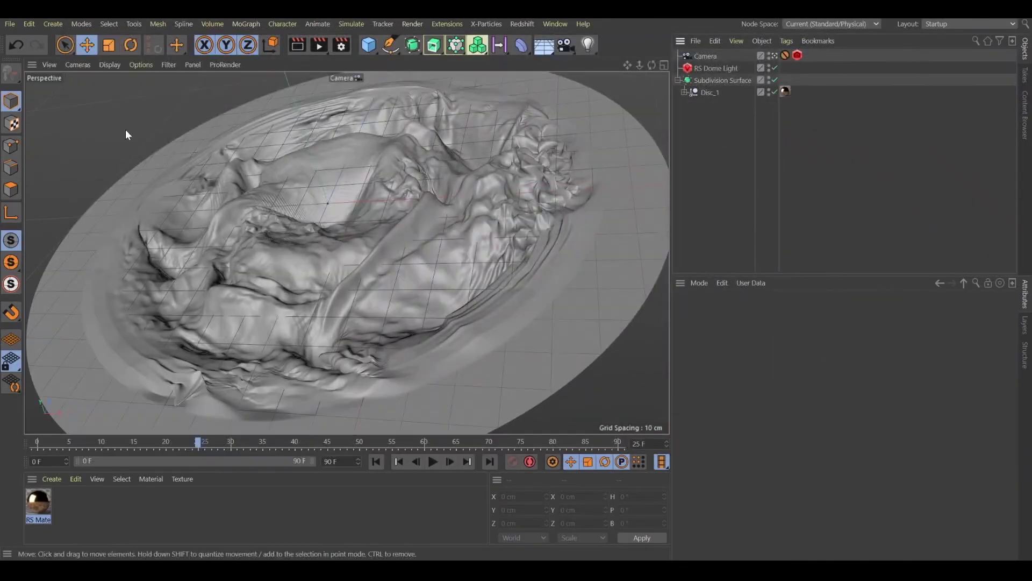
Start a new project and add a Disc primitive at the origin
click(10, 24)
click(18, 39)
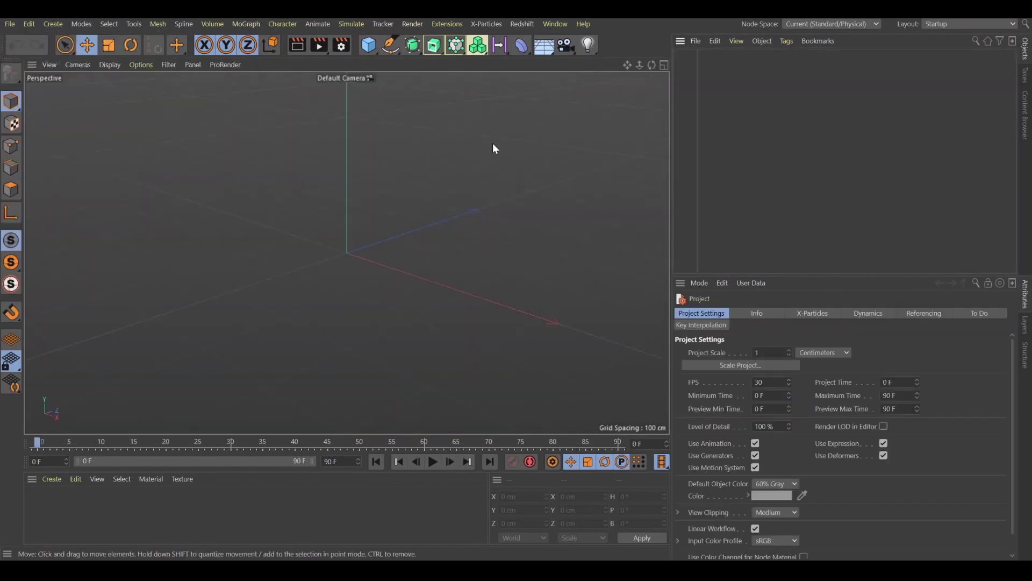
drag(375, 51, 420, 80)
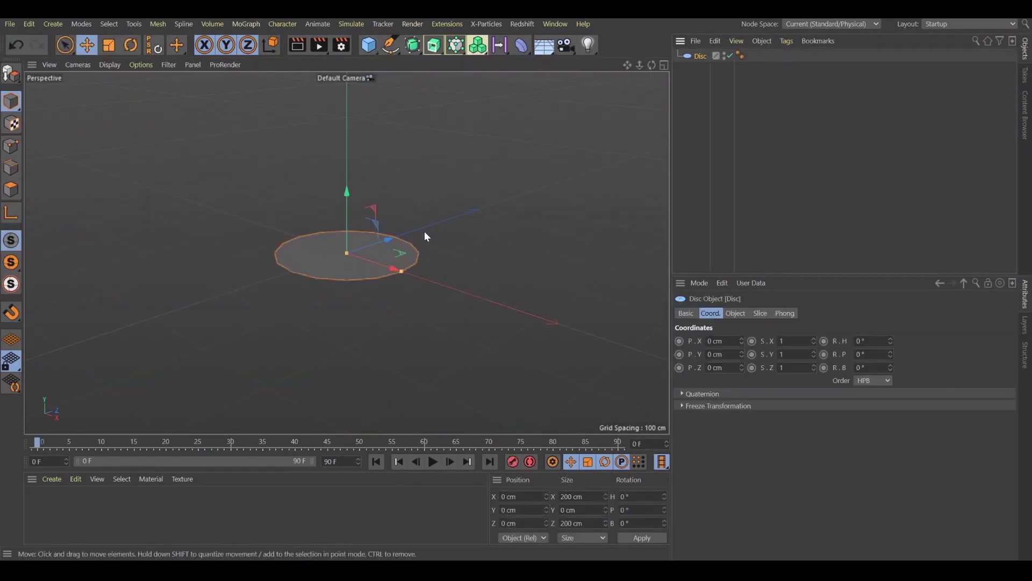
alt+drag(415, 244, 366, 308)
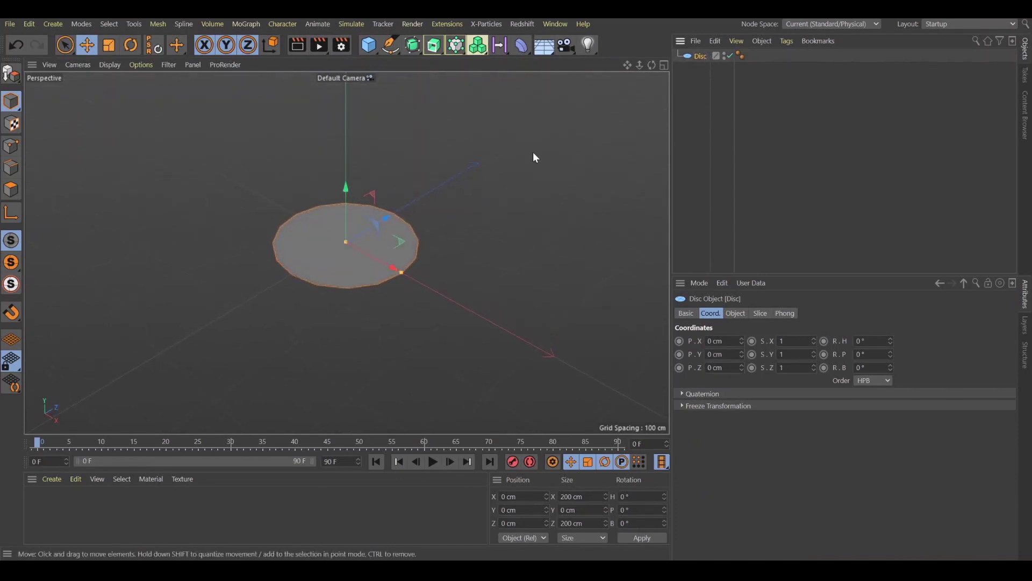
alt+drag(271, 272, 408, 371)
Set the disc to 70 rotation segments and 23 disc segments, with the viewport in Gouraud Shading (Lines)
click(735, 313)
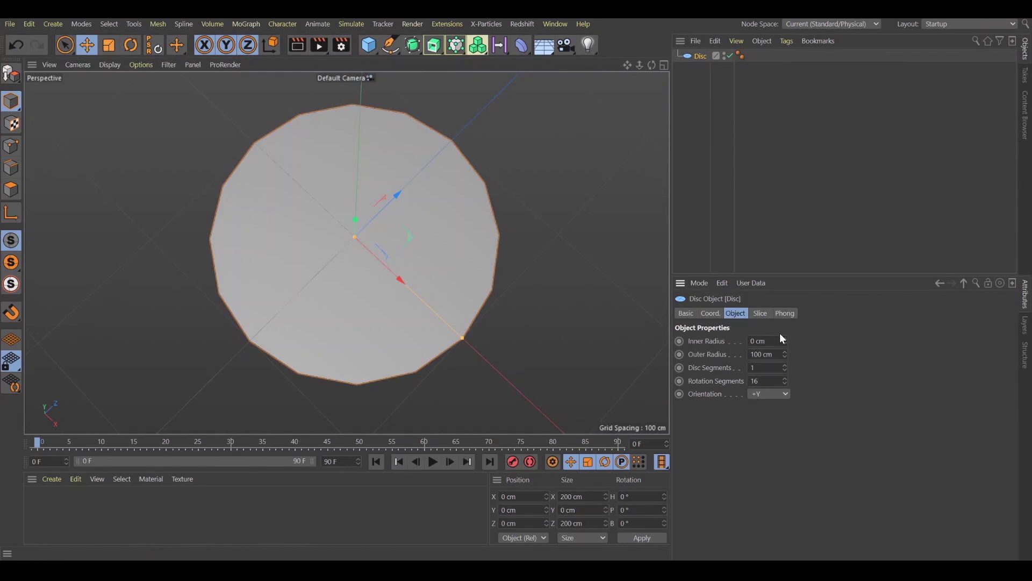
drag(786, 380, 787, 382)
click(110, 64)
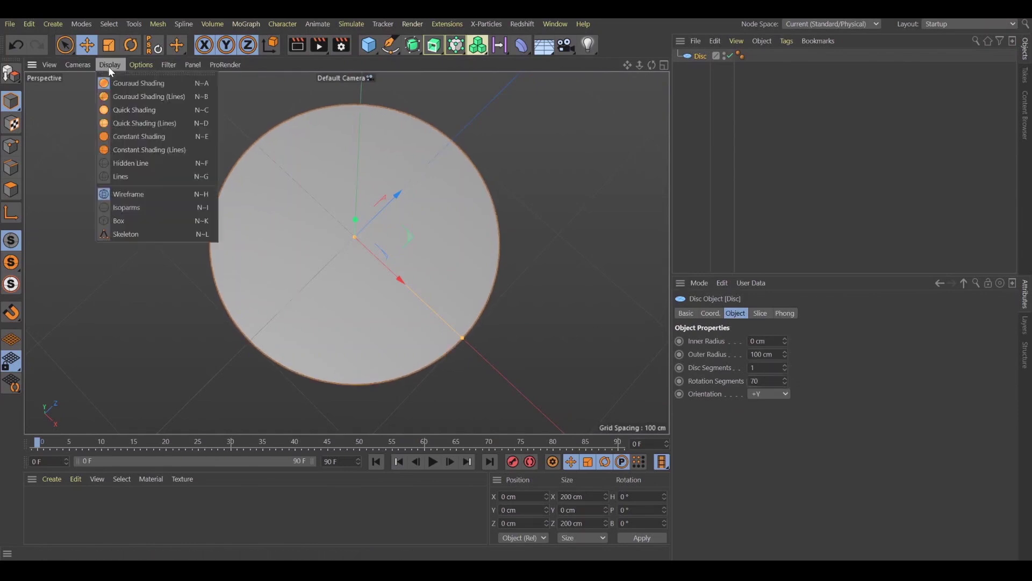
click(131, 96)
drag(785, 367, 785, 359)
alt+drag(516, 317, 479, 350)
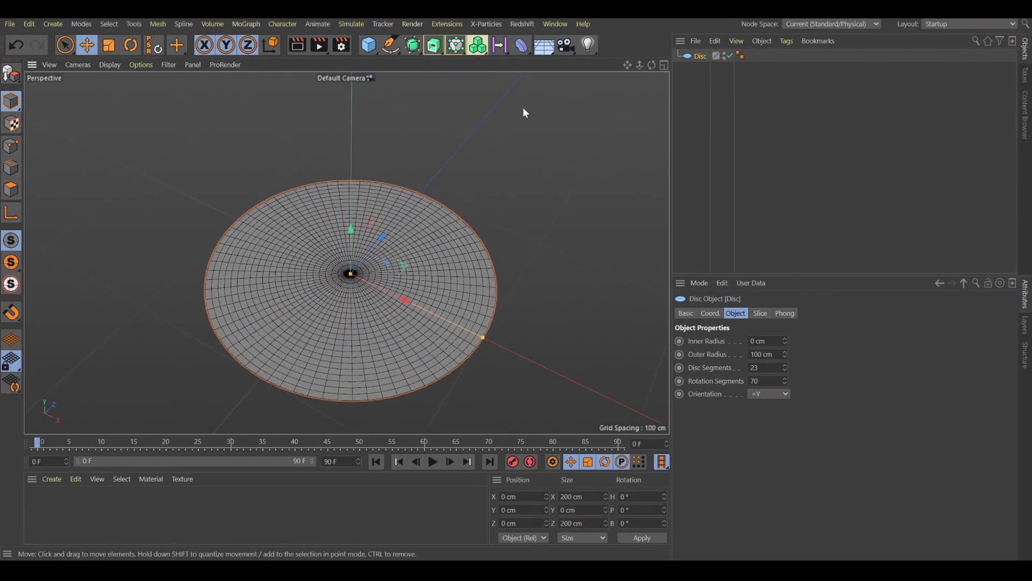
Add a Displacer deformer and make it a child of the Disc
click(521, 46)
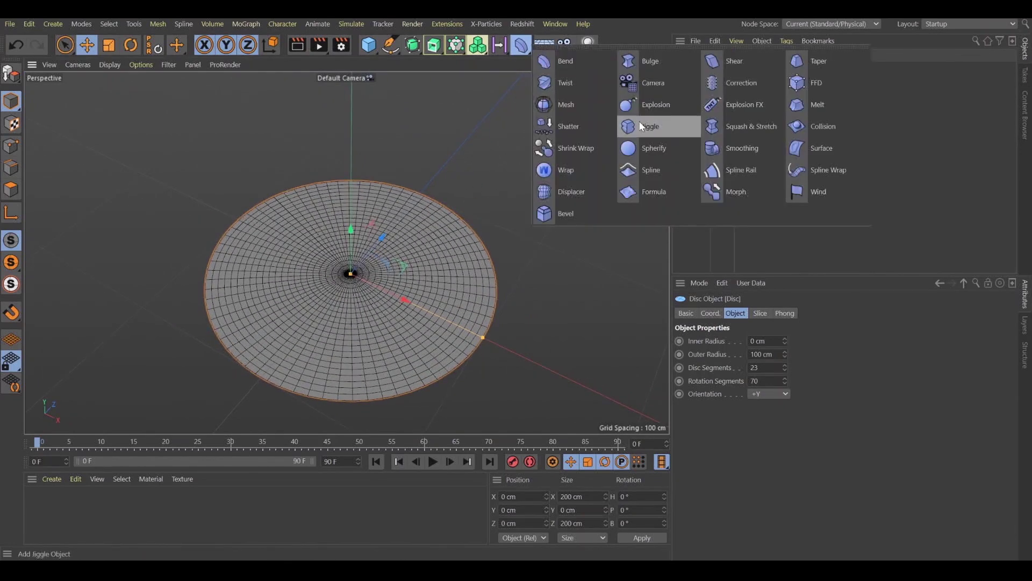
click(569, 192)
drag(709, 56, 703, 69)
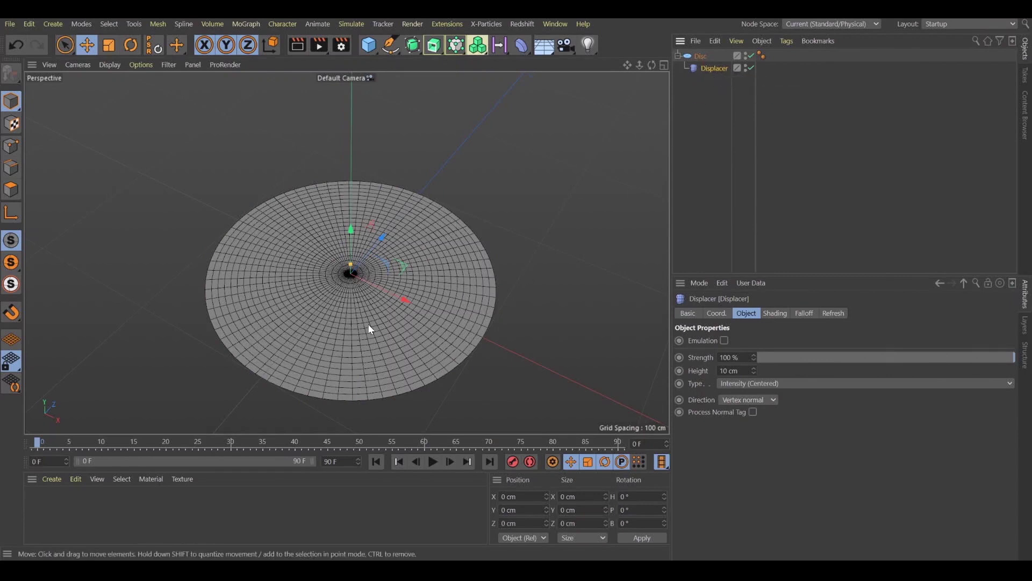
alt+middle_drag(369, 329, 391, 285)
Load a Noise shader into the Displacer's shading and set its noise type to Nutous
click(775, 314)
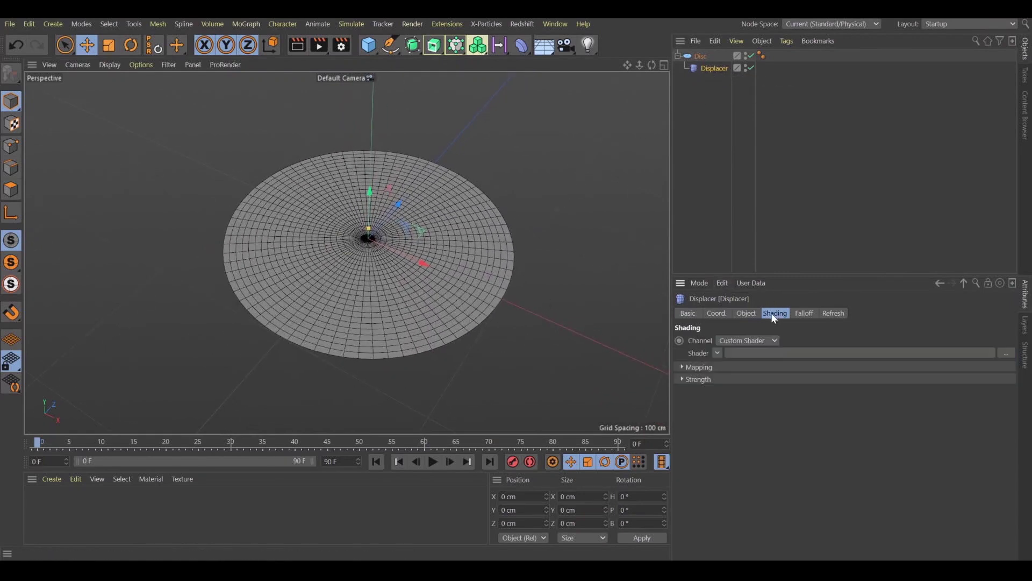
click(718, 353)
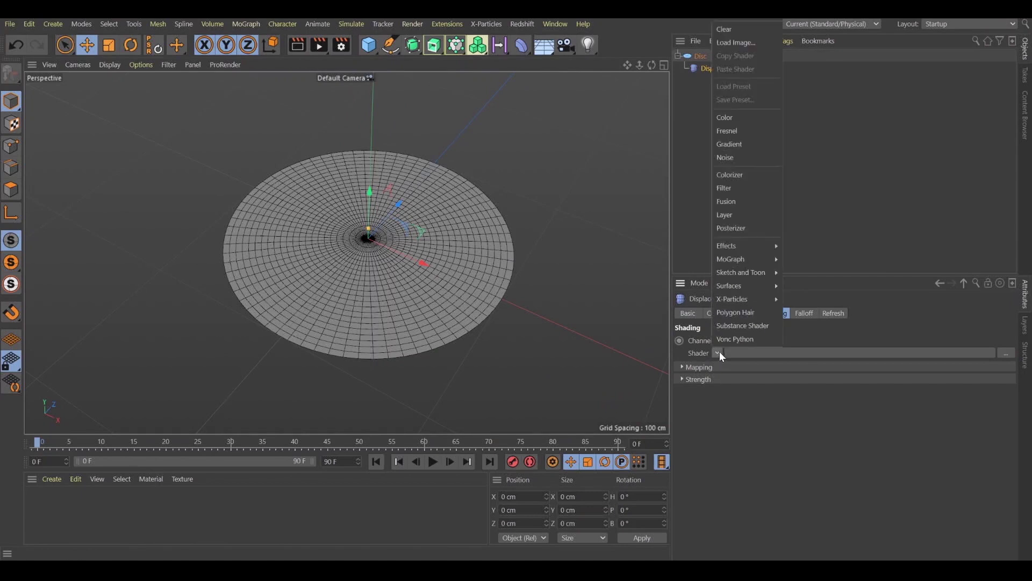
click(748, 160)
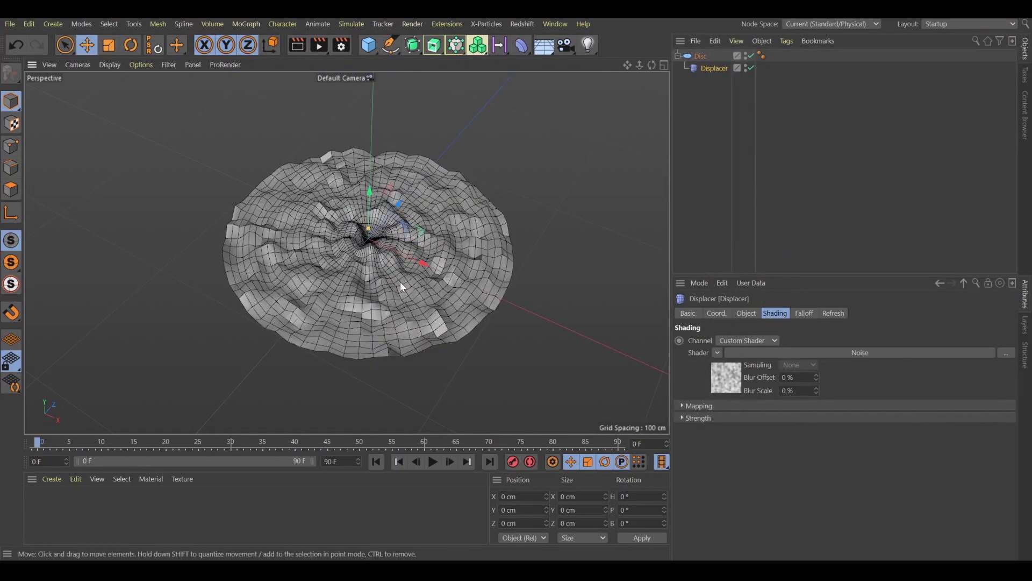
alt+drag(399, 282, 392, 308)
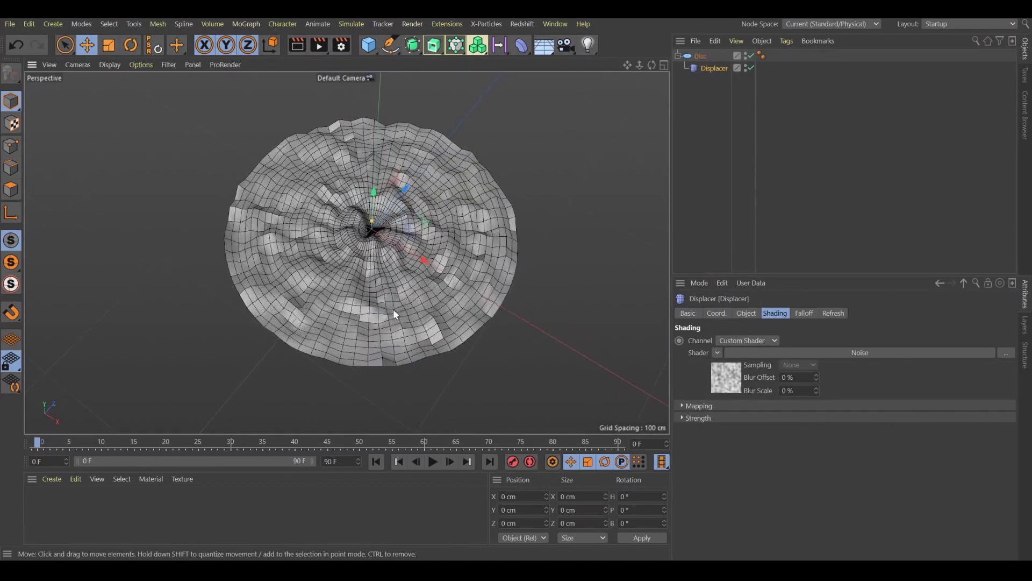
click(726, 377)
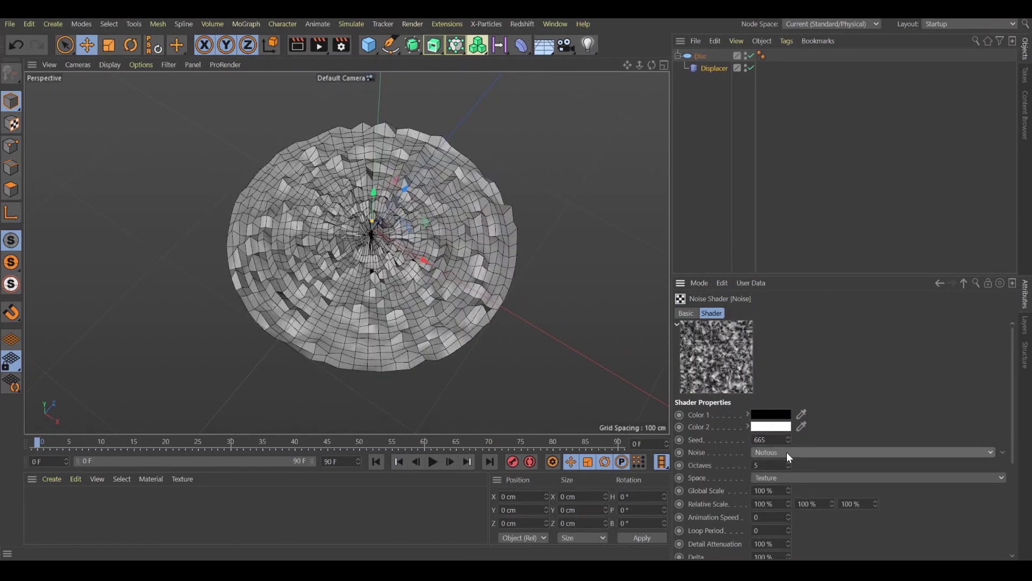
Set the noise shader's Global Scale to 750 %
double_click(768, 490)
text(750)
key(Return)
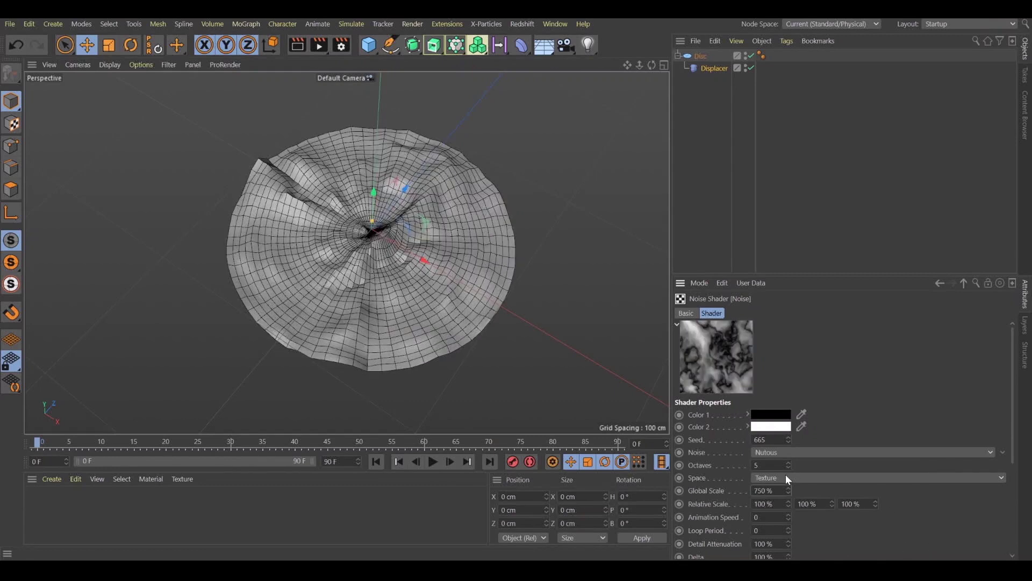
Change the noise type to Ober and set its Global Scale to 500 %
scroll(798, 449, down, 1)
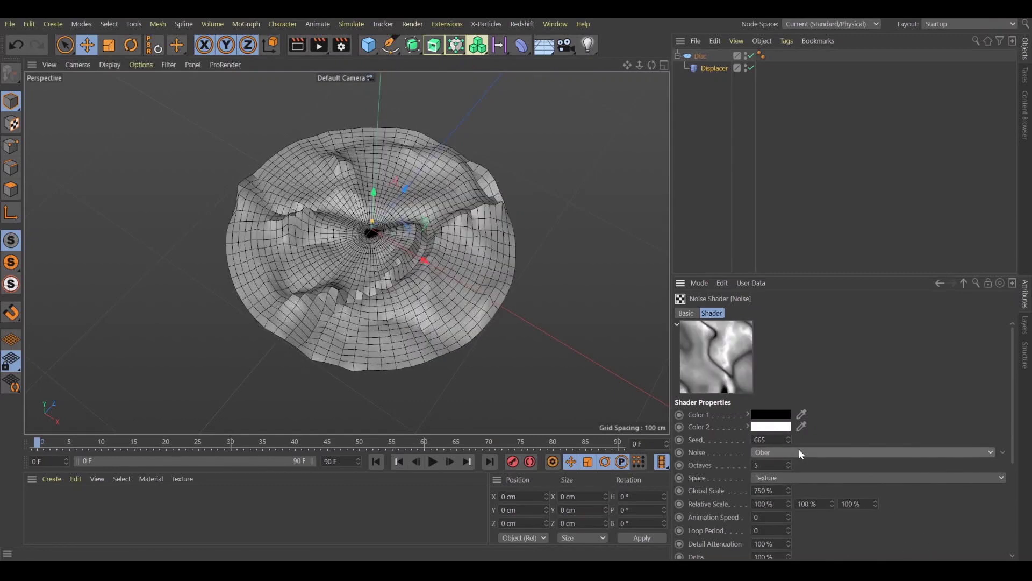
double_click(769, 490)
text(500)
key(Return)
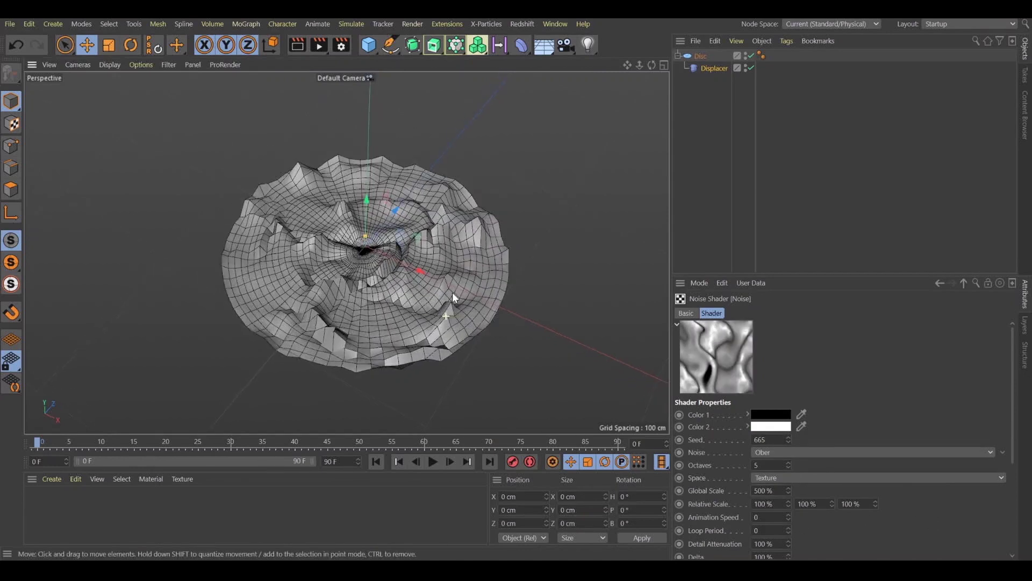
Set the Disc's rotation segments to 300 and its disc segments to 150
click(723, 54)
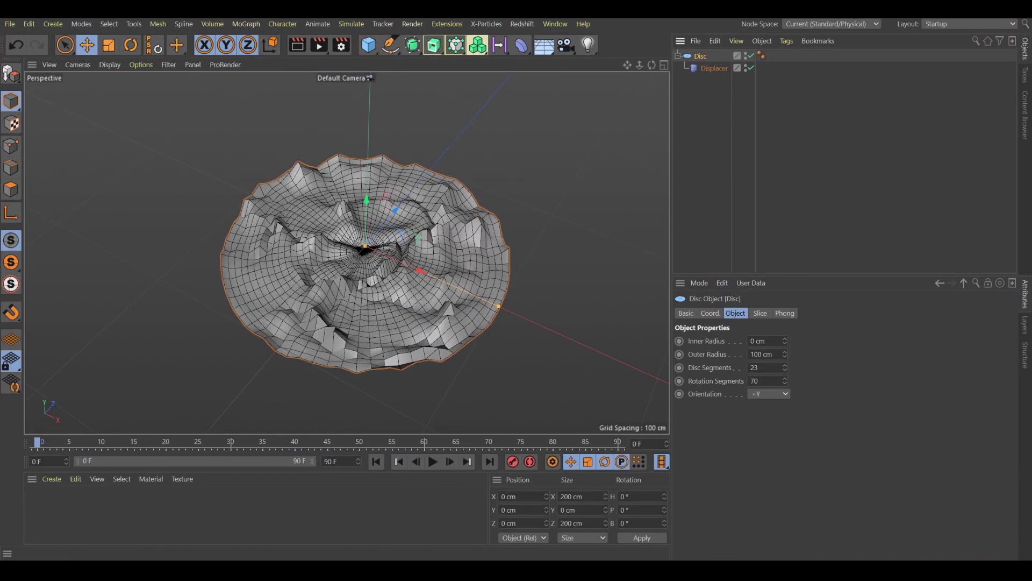
double_click(754, 381)
text(300)
double_click(758, 368)
text(152)
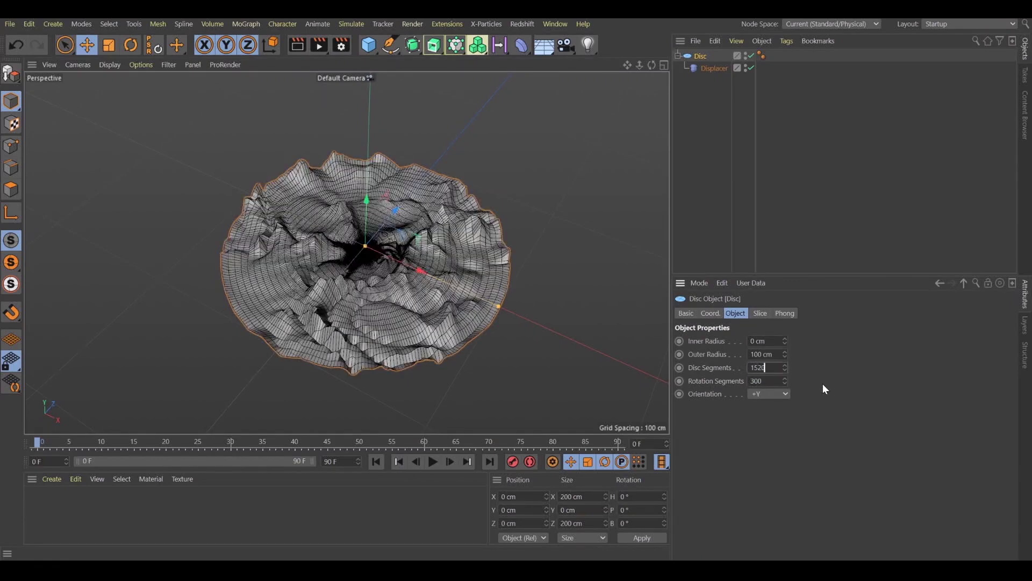
key(BackSpace)
text(0)
key(Return)
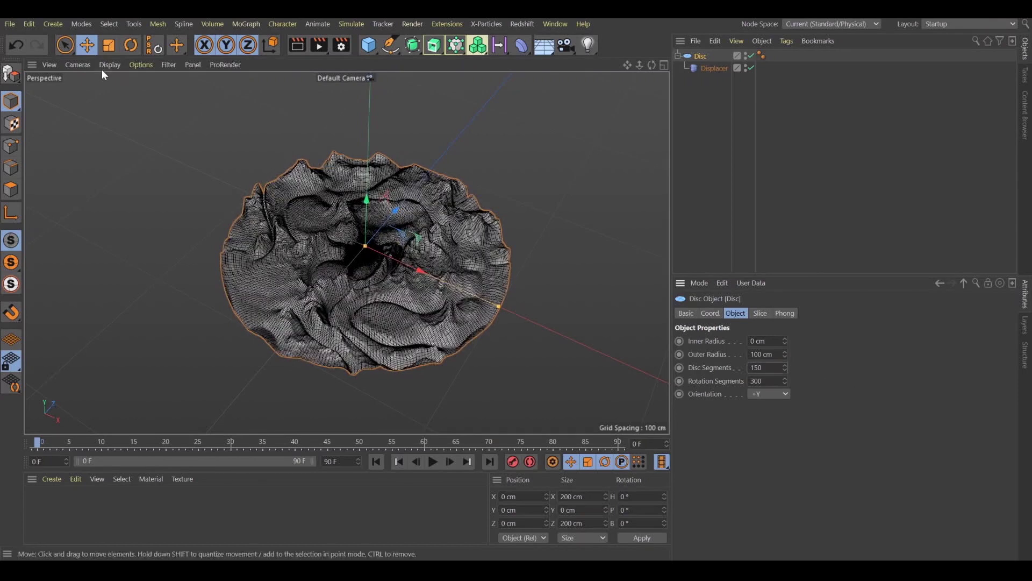
Switch the viewport display to Gouraud Shading without lines and inspect the displaced disc from several angles
click(102, 65)
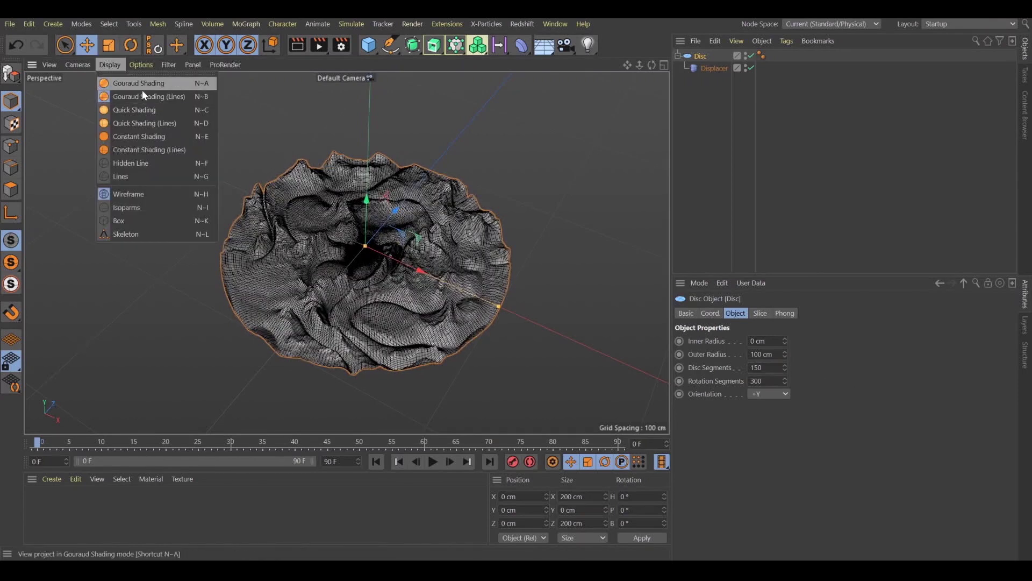
click(142, 95)
alt+drag(371, 270, 377, 305)
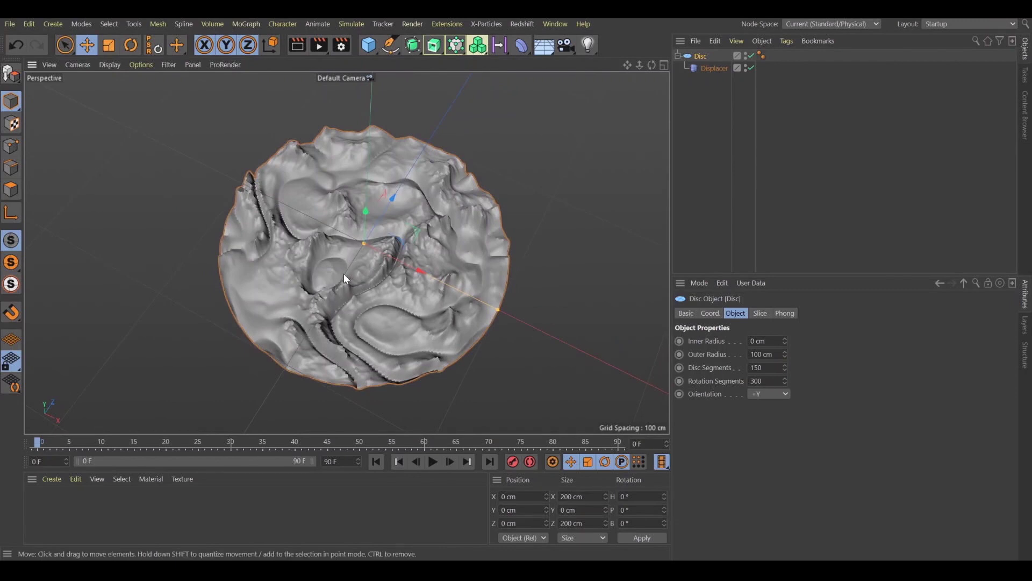
alt+drag(343, 273, 411, 237)
scroll(403, 262, up, 4)
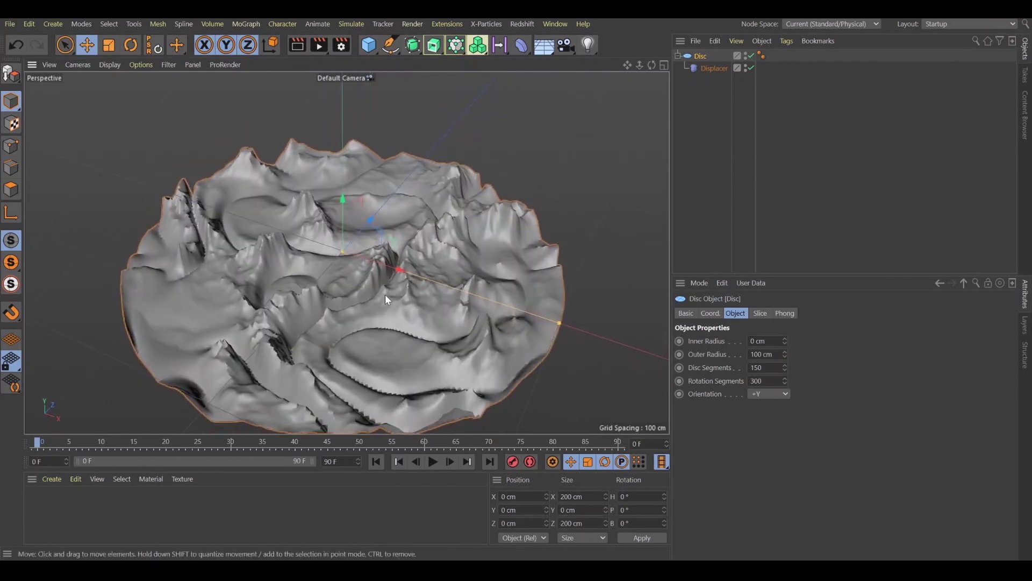
alt+drag(374, 322, 404, 318)
Add a Torus Field to the Displacer's falloff
click(714, 68)
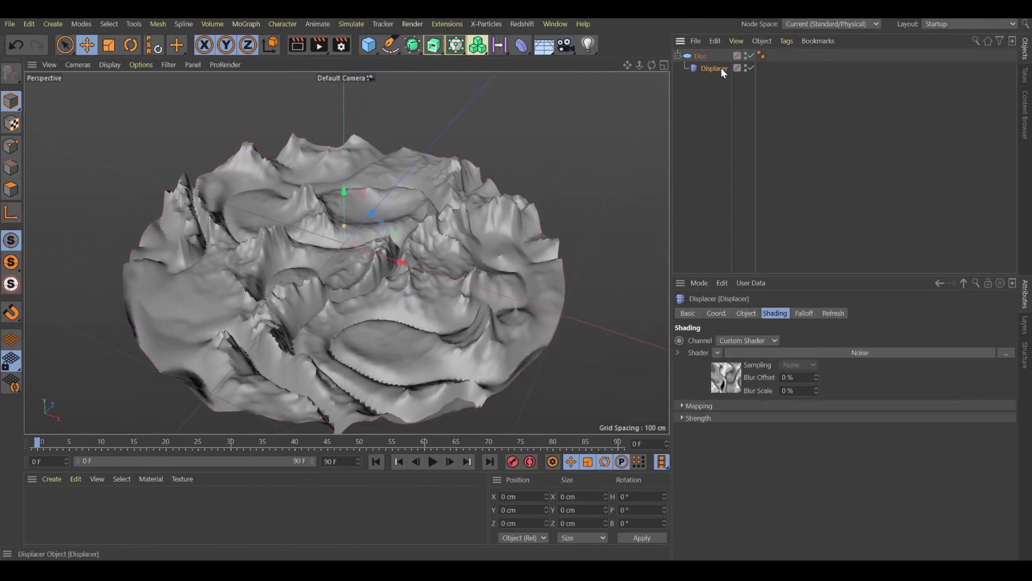
click(812, 313)
right_click(695, 378)
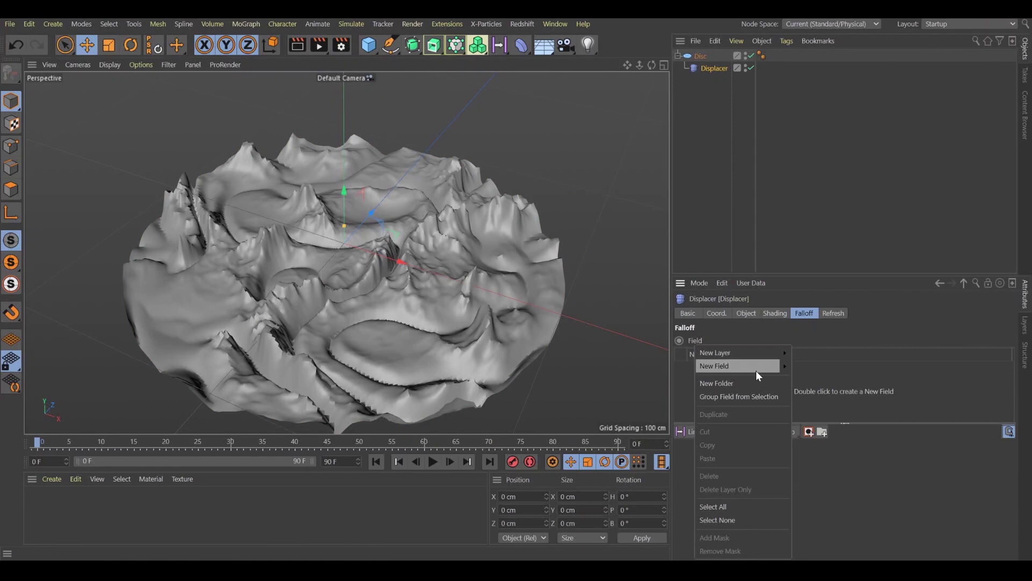
mouse_move(781, 368)
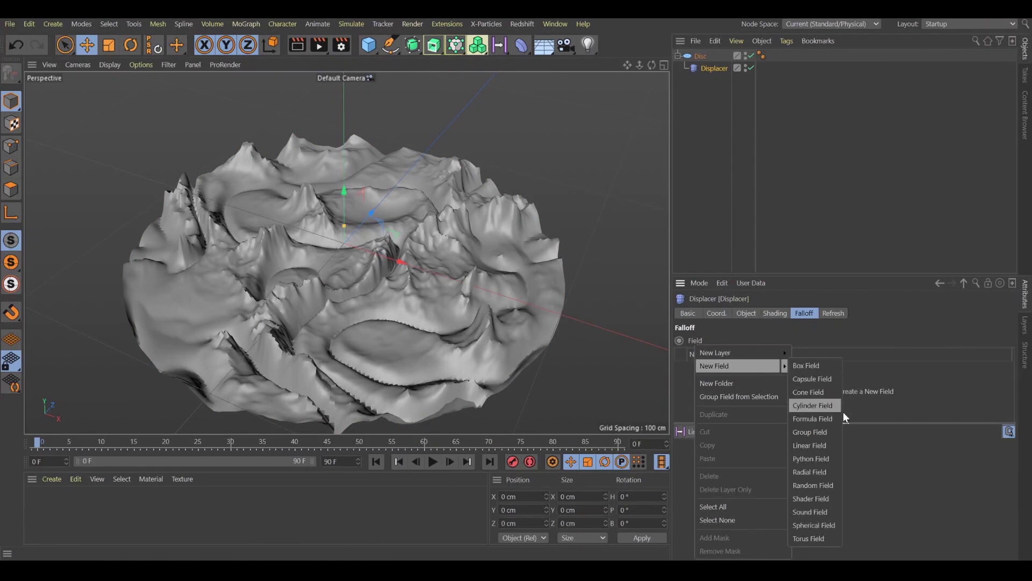
click(823, 538)
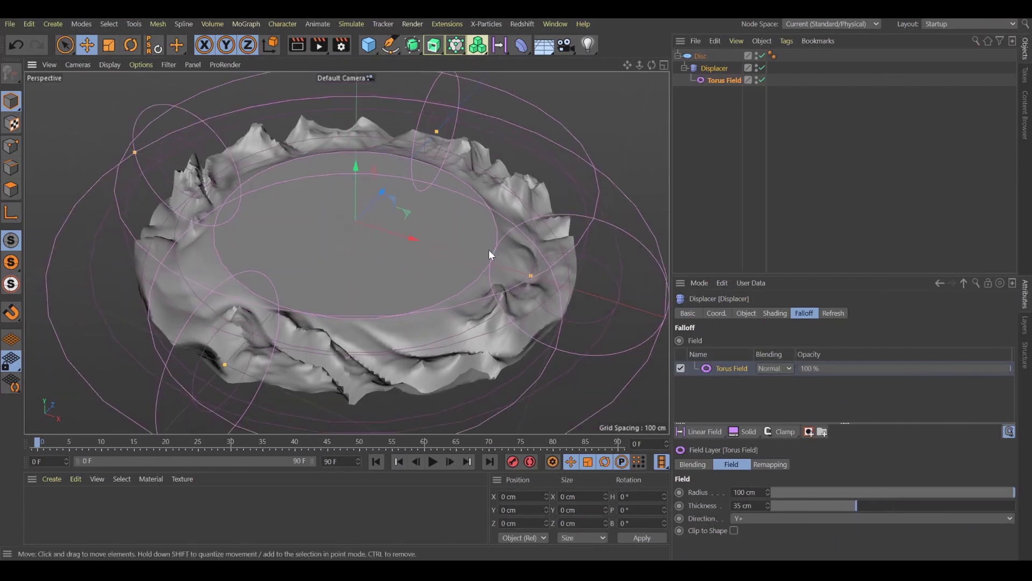
Scale the Torus Field down to almost nothing and keyframe its radius at 0 cm on frame 0
key(t)
drag(534, 176, 168, 419)
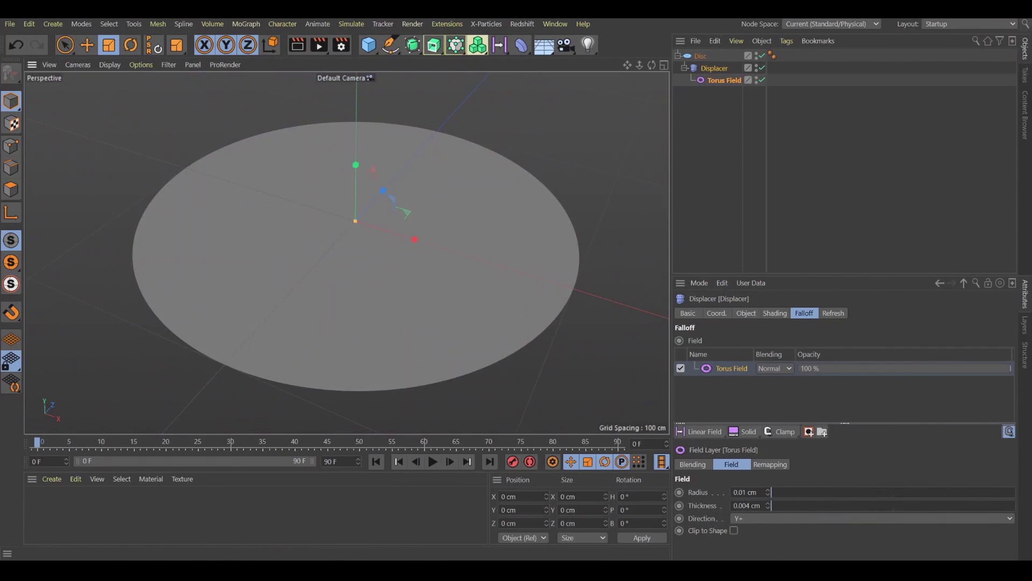
click(905, 106)
click(724, 80)
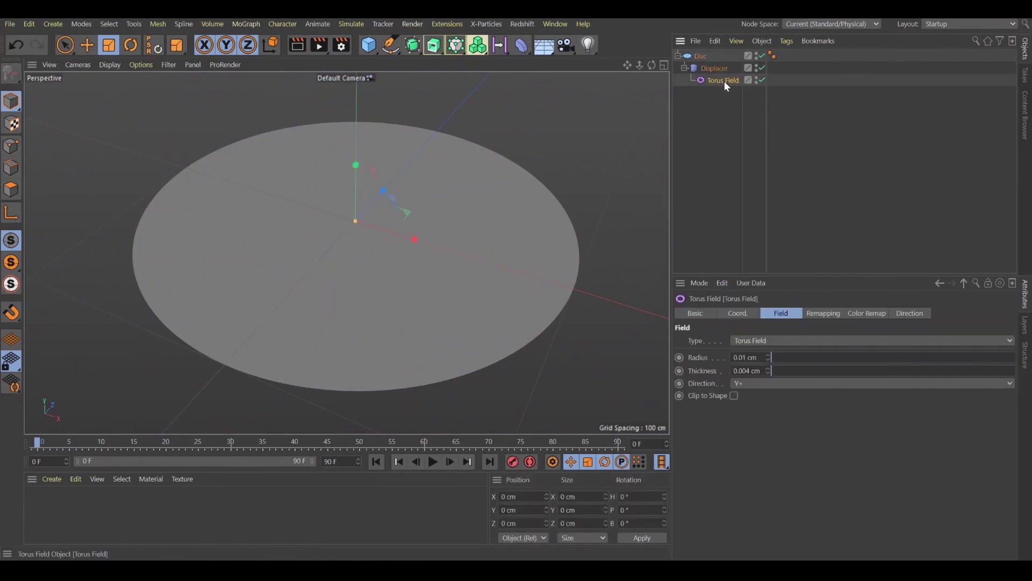
click(796, 109)
click(718, 81)
click(679, 358)
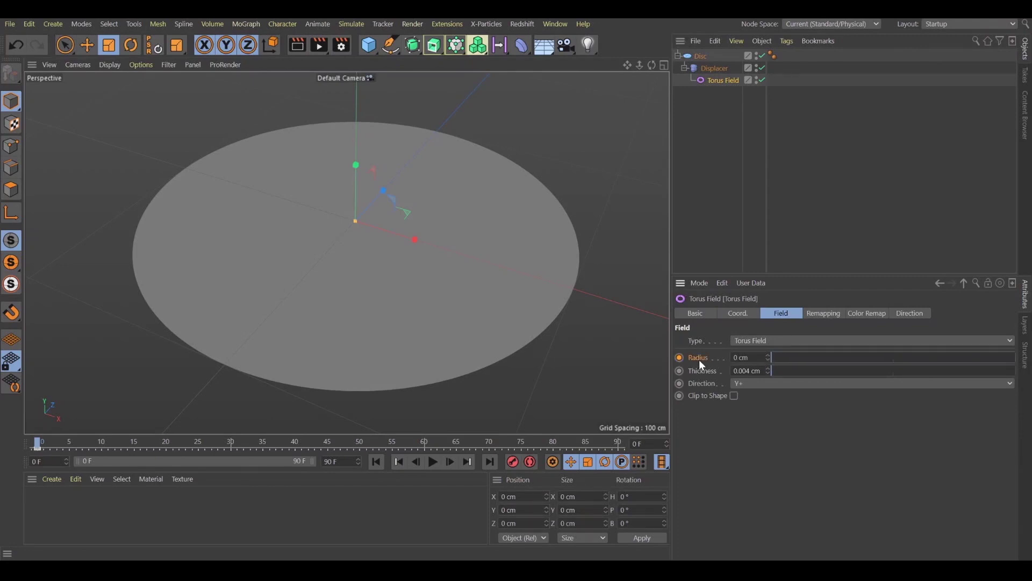
On frame 30, keyframe the Torus Field's radius at 118 cm and set its thickness to 13 cm
click(231, 444)
drag(783, 360, 913, 356)
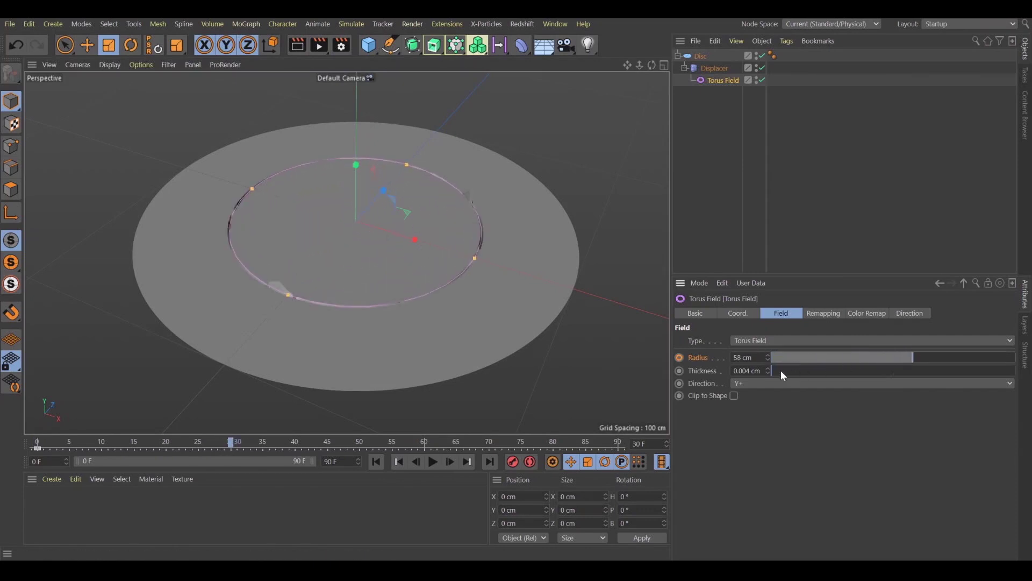
drag(781, 370, 803, 371)
drag(920, 353, 1015, 351)
drag(767, 357, 772, 344)
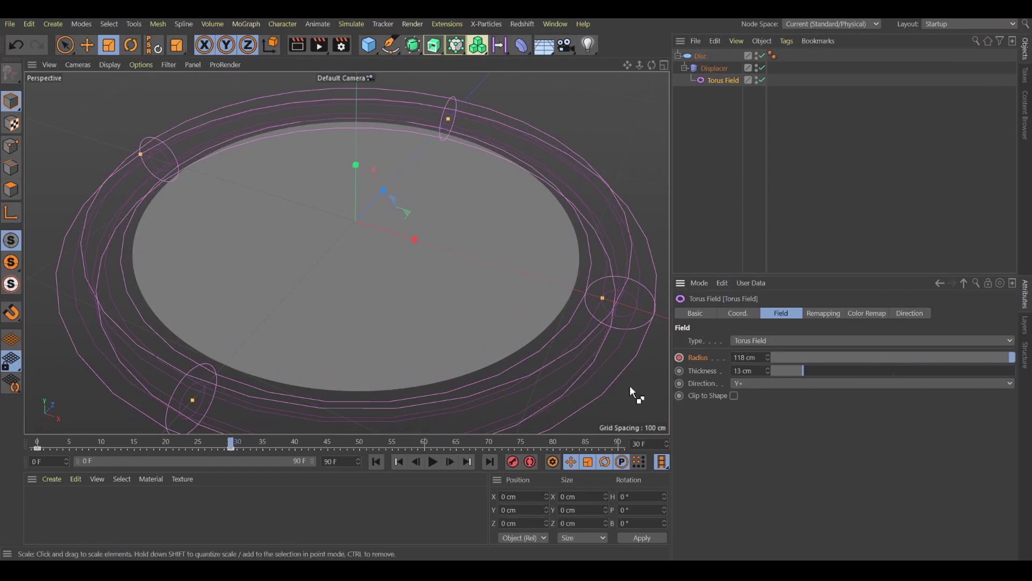
Play the animation from frame 0 to check how the torus falloff spreads across the disc
drag(231, 441, 8, 446)
click(433, 461)
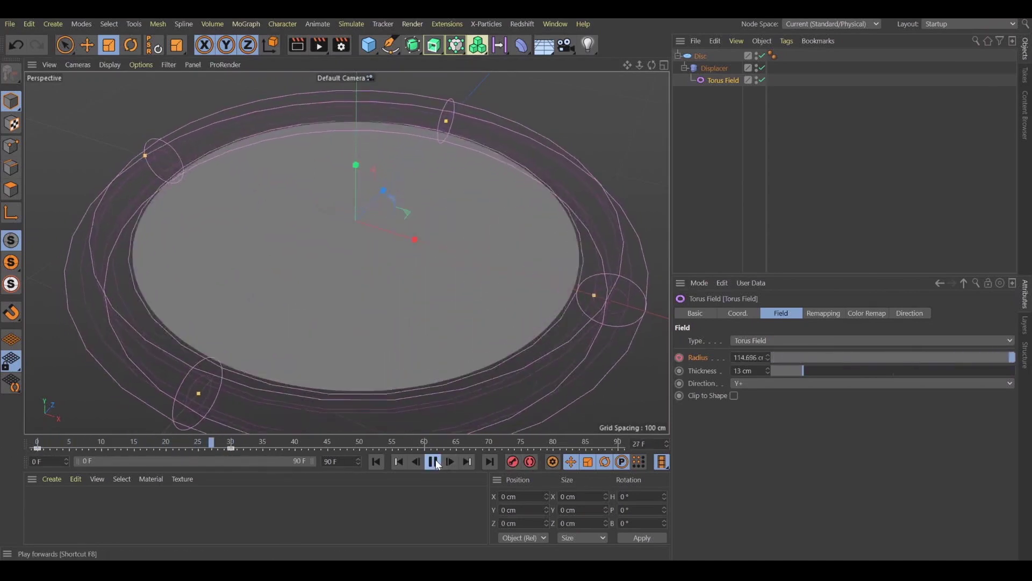
Move the Torus Field's final radius keyframe from frame 30 to frame 50 and play the animation from frame 0
click(433, 461)
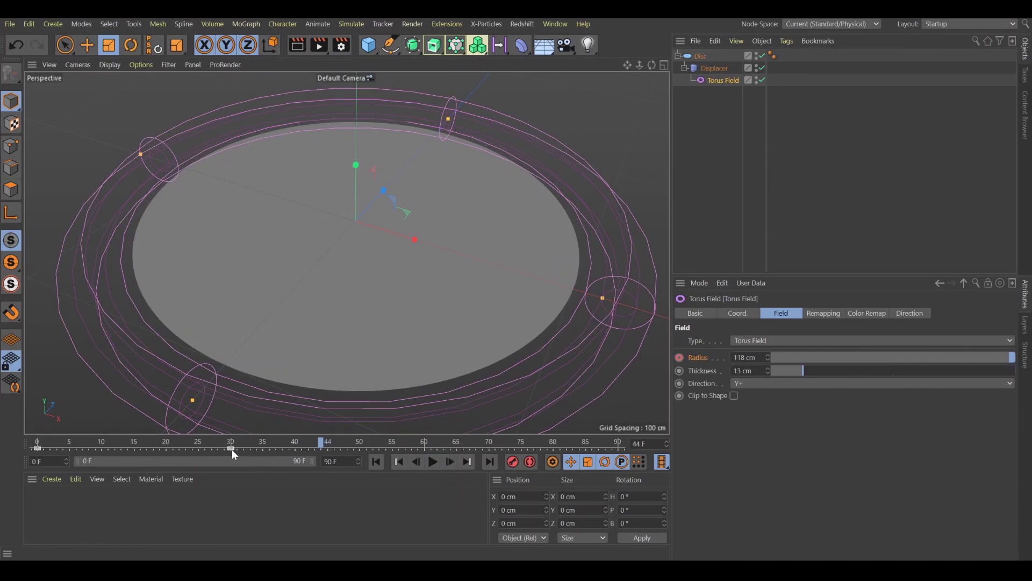
drag(231, 448, 36, 443)
click(724, 80)
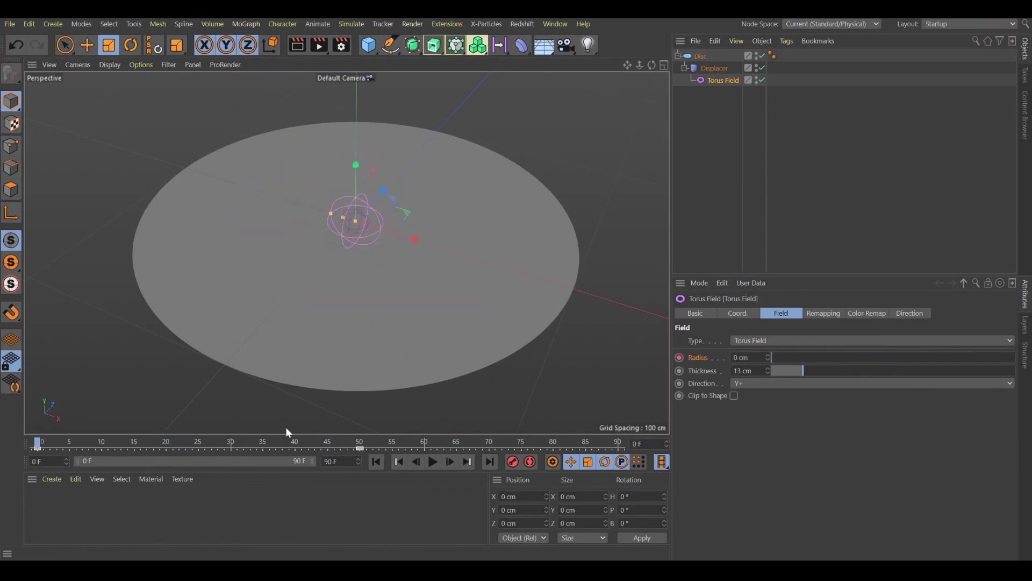
click(433, 461)
click(433, 461)
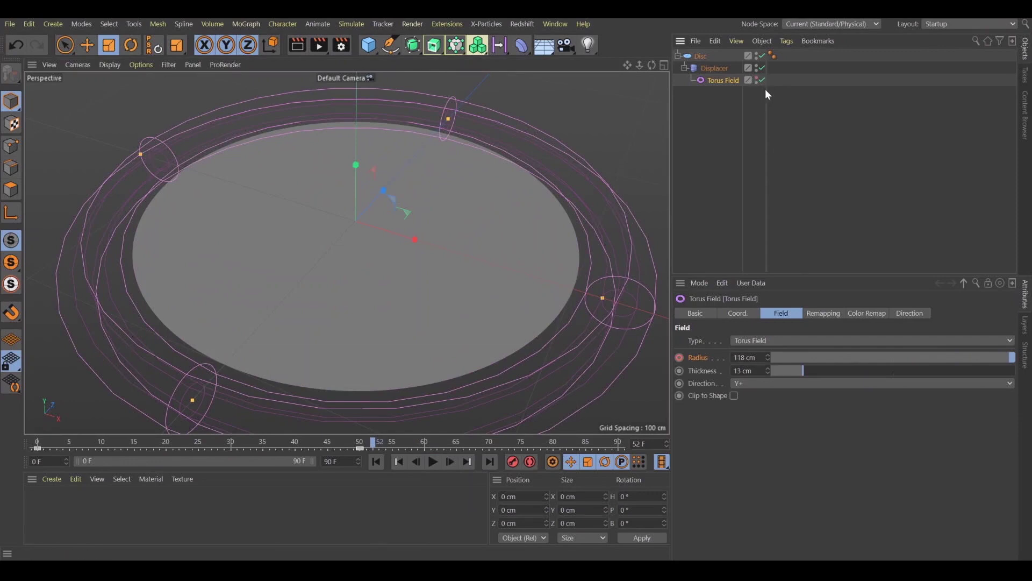
Duplicate the Torus Field under the Displacer and add the copy to the Displacer's falloff list
click(738, 92)
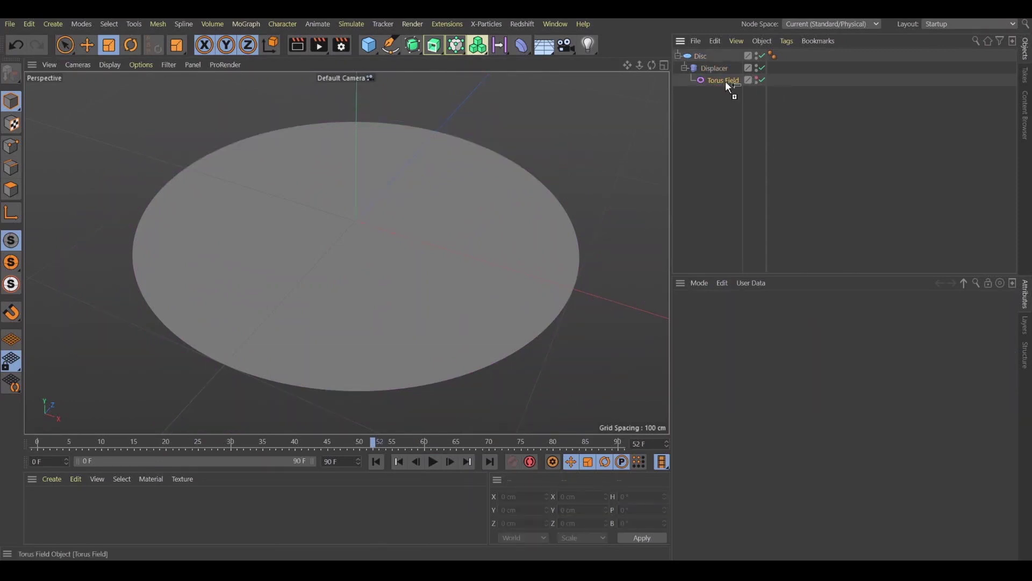
ctrl+drag(724, 82, 721, 83)
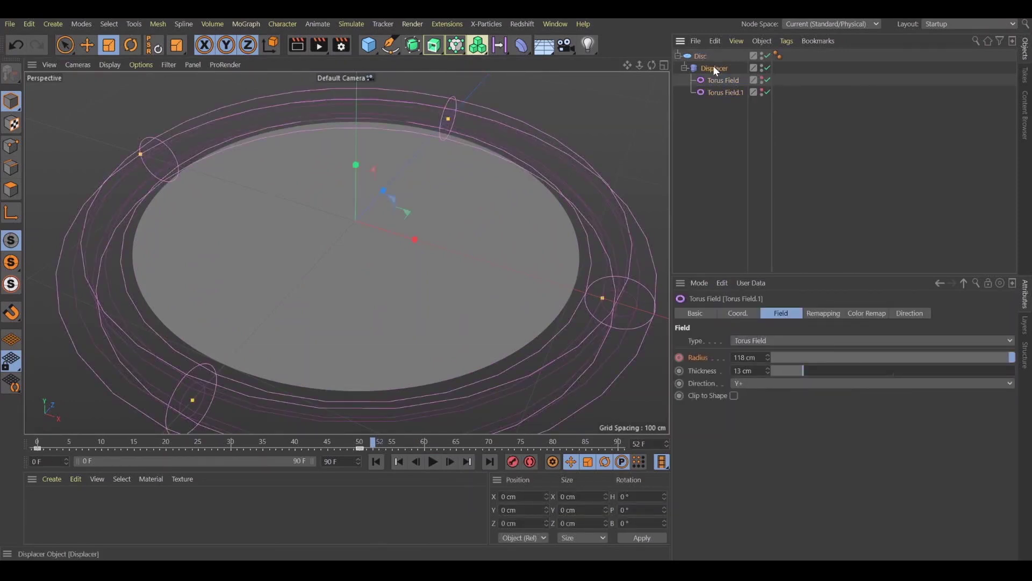
click(714, 68)
drag(719, 93, 725, 380)
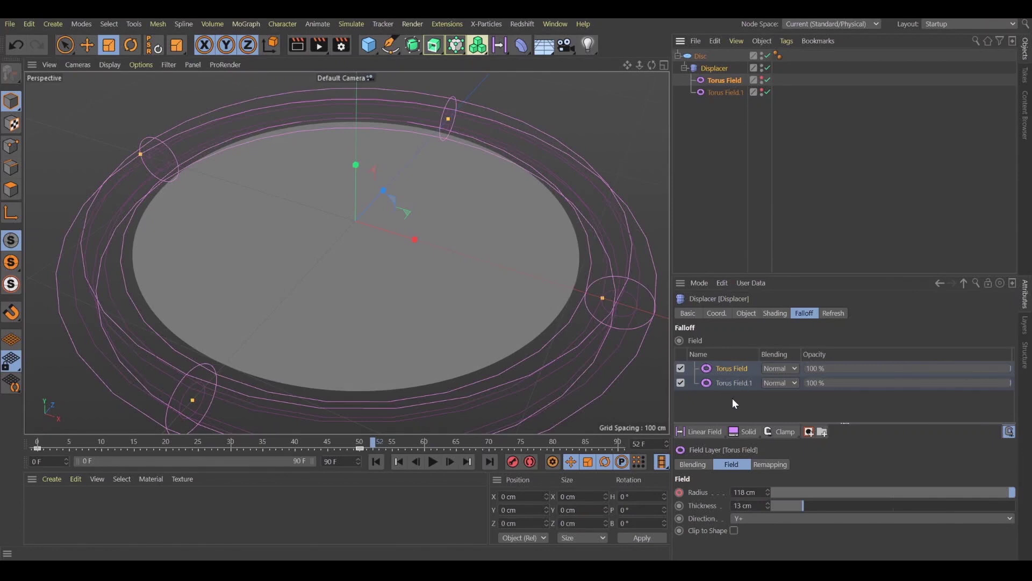
drag(346, 444, 173, 425)
Shift both radius keyframes of the duplicated Torus Field to frames 15 and 65
click(731, 92)
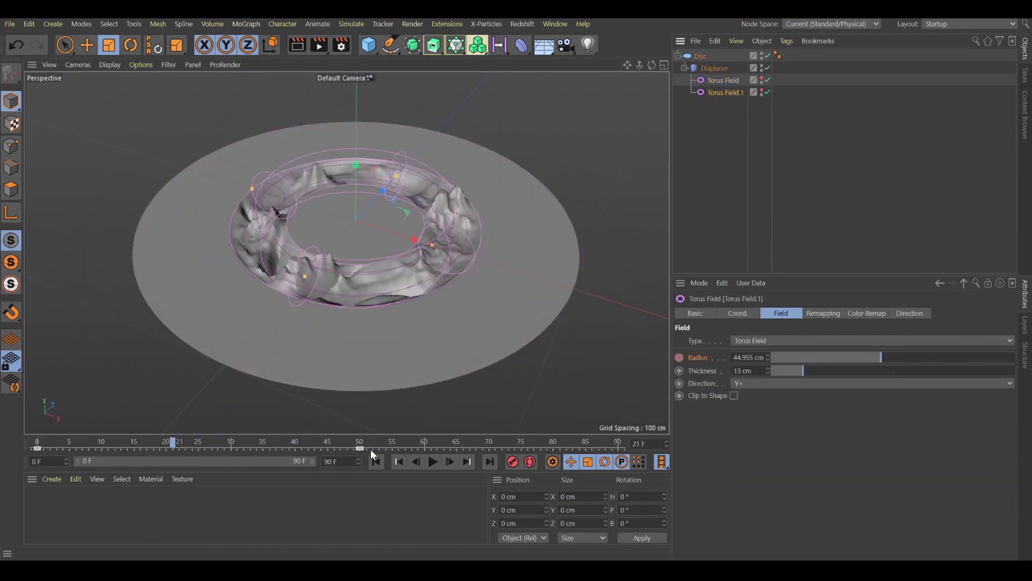
click(37, 449)
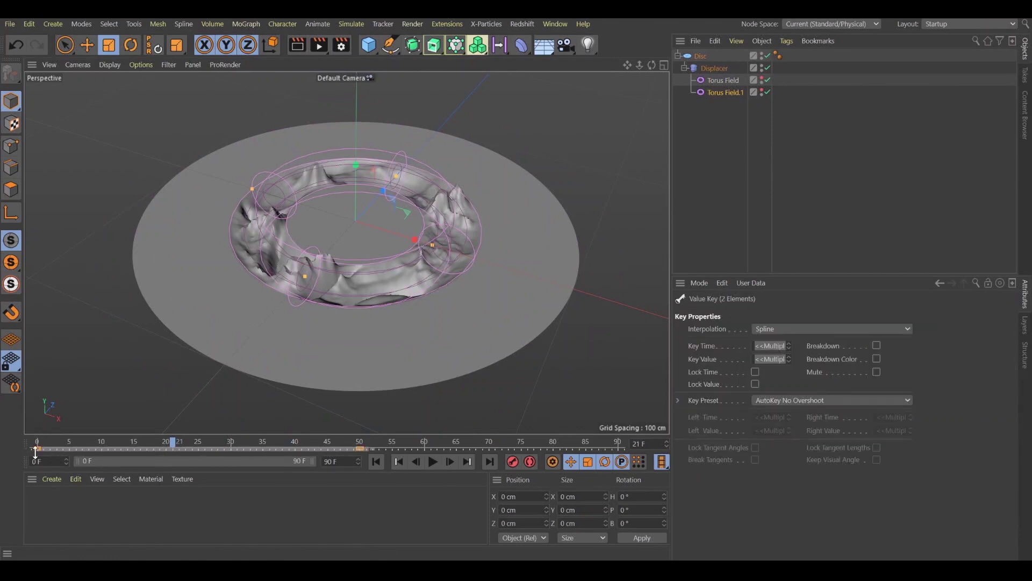
drag(38, 449, 244, 402)
Place Torus Field.1 above Torus Field in the Displacer's falloff and set its blending mode to Add
click(708, 69)
click(848, 367)
mouse_move(740, 382)
mouse_down()
mouse_move(731, 382)
mouse_move(752, 375)
mouse_up()
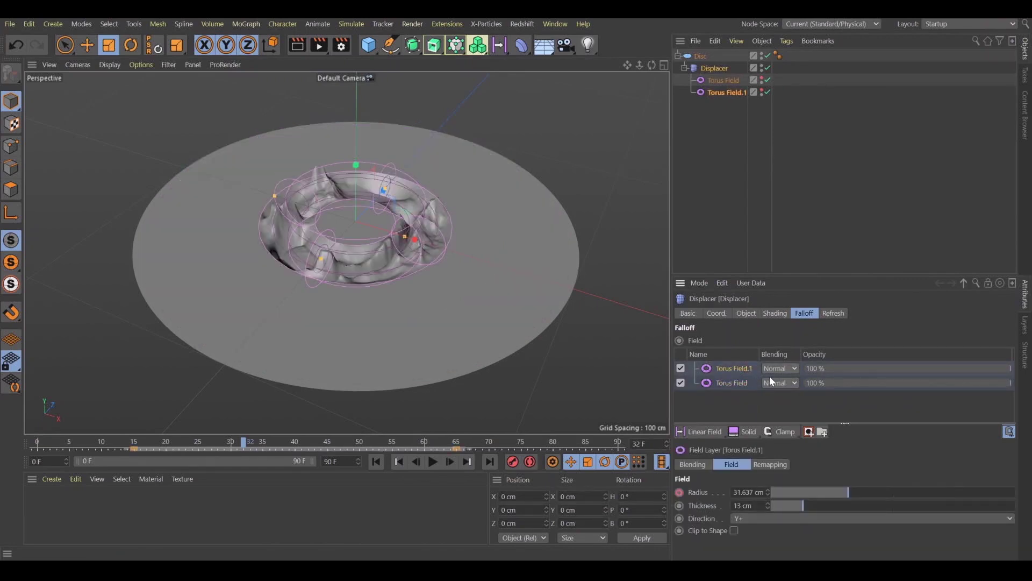
click(788, 382)
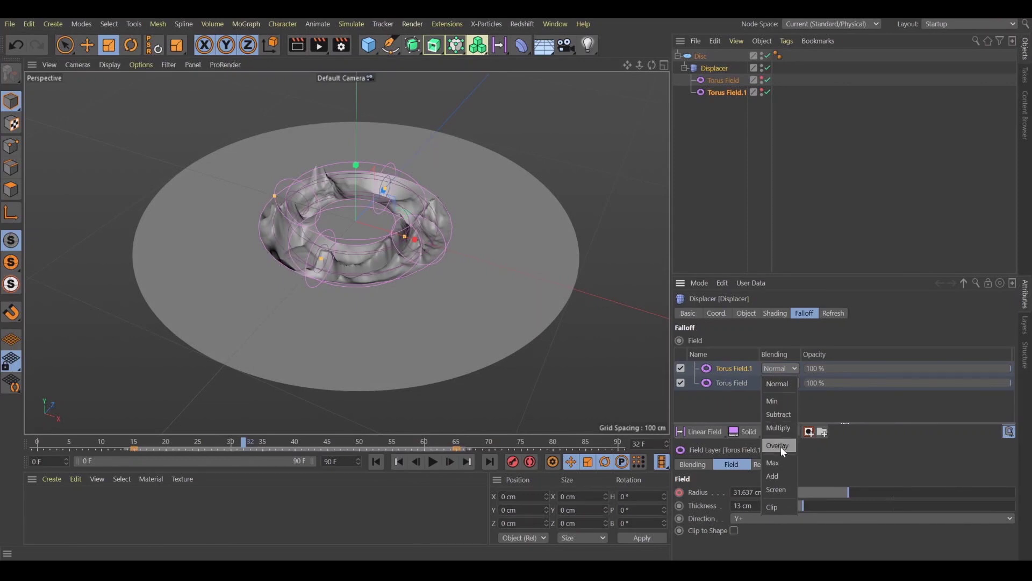
click(775, 476)
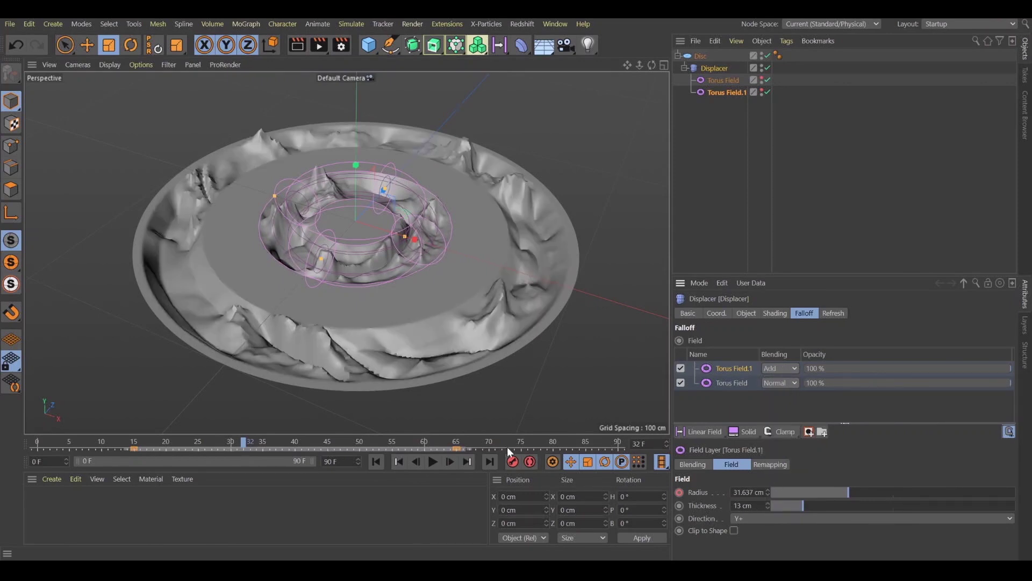
drag(328, 443, 220, 390)
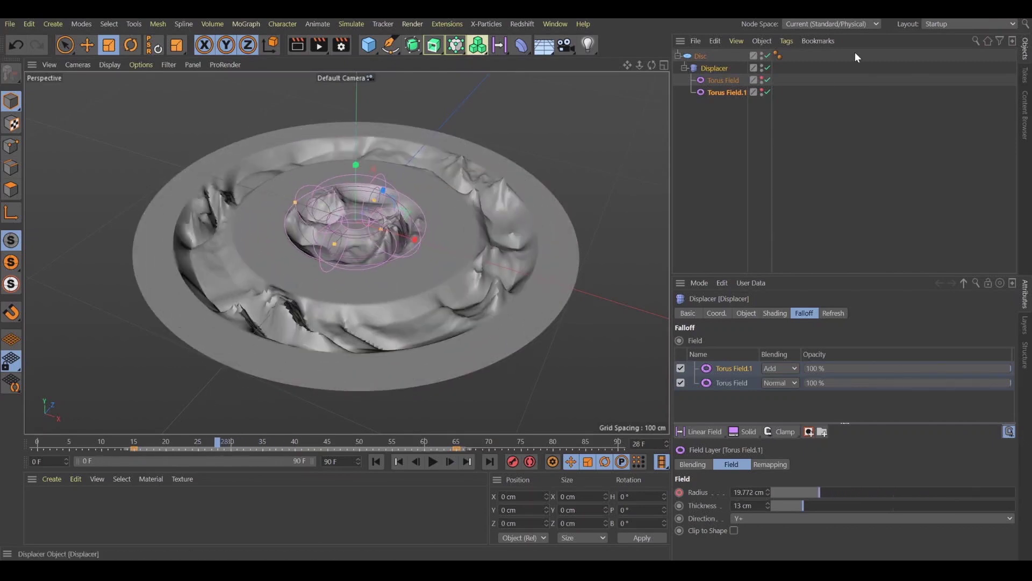
Adjust the thickness of the Torus Fields, giving the duplicated one 11 cm
click(755, 100)
key(ctrl+z)
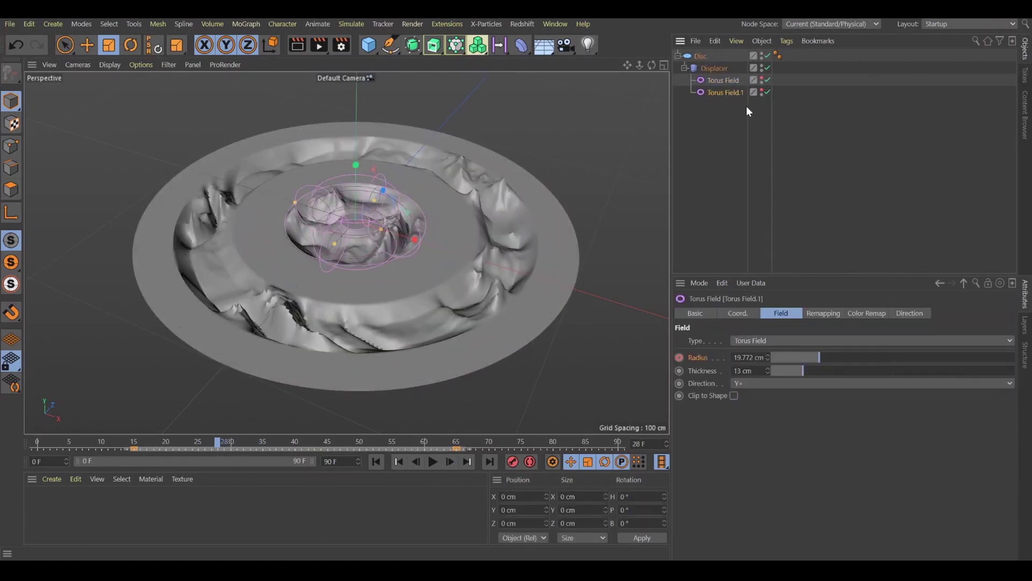
drag(818, 370, 827, 372)
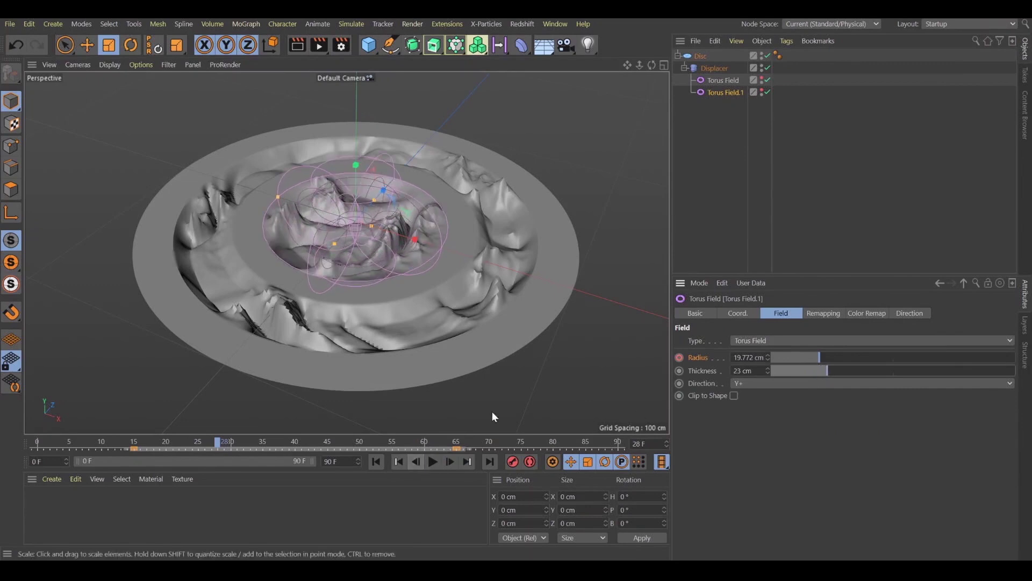
click(723, 80)
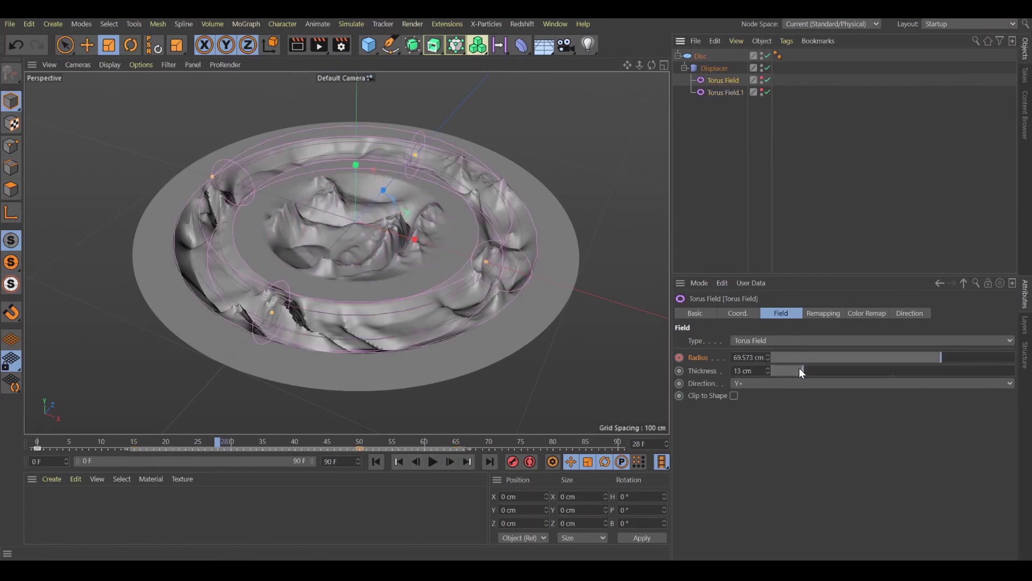
mouse_move(801, 373)
mouse_down()
mouse_move(817, 372)
mouse_move(799, 375)
mouse_up()
click(728, 96)
Play the animation from the start to check both torus waves spreading across the disc
drag(199, 444, 232, 416)
key(shift+f)
click(433, 461)
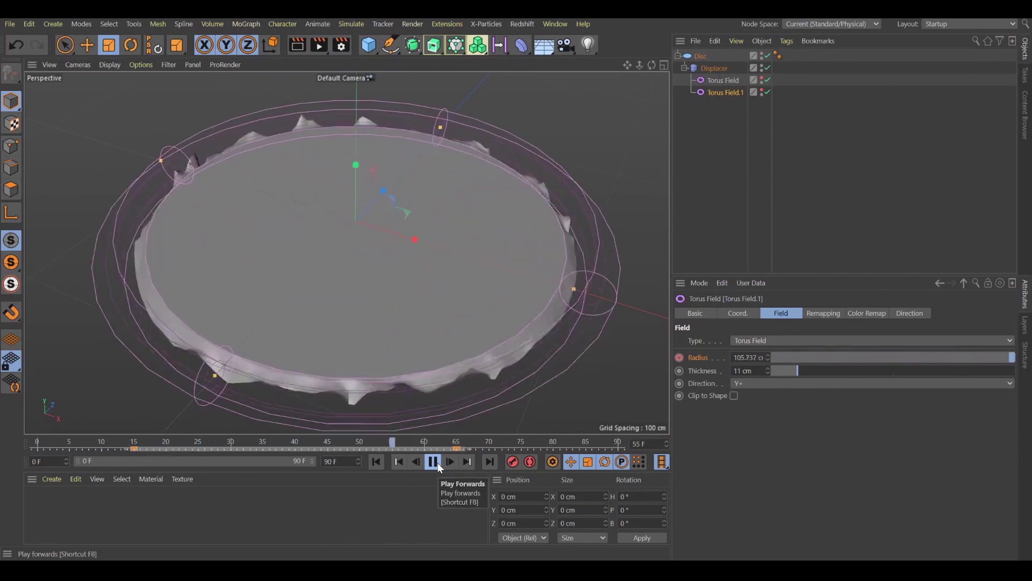
click(438, 463)
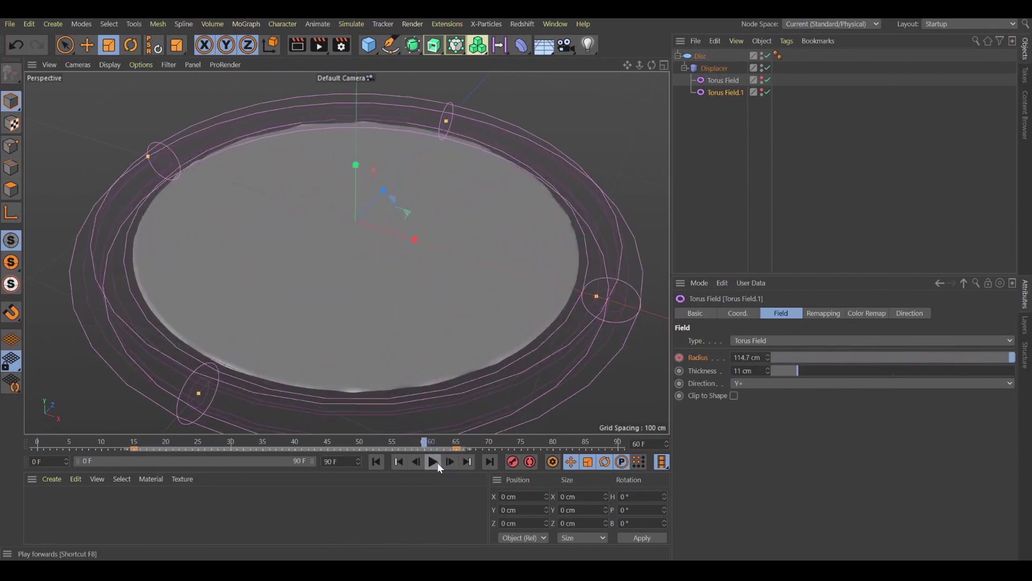
Make the Disc editable and bake it as Alembic into the Documents folder
click(856, 198)
click(710, 69)
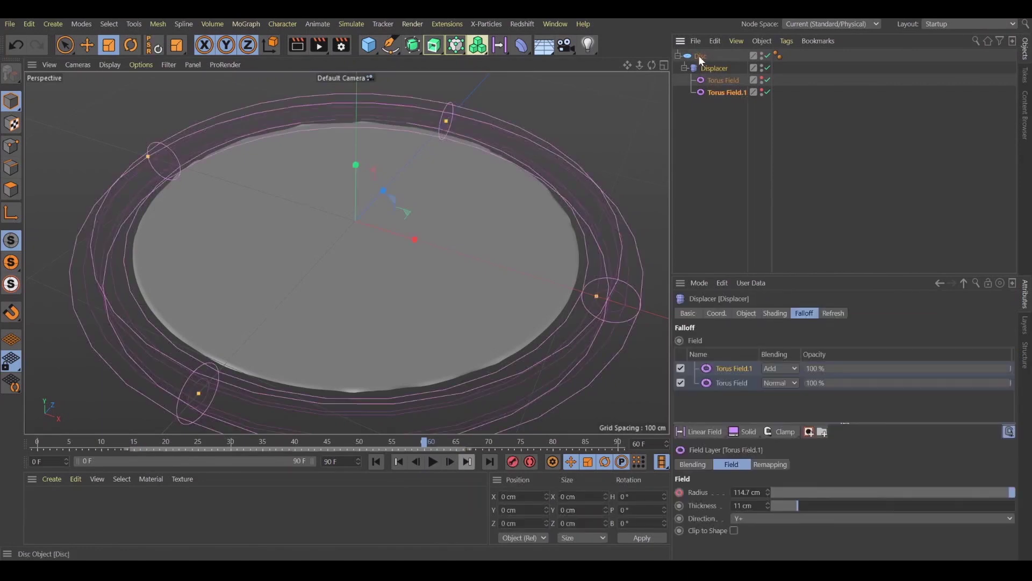
click(699, 56)
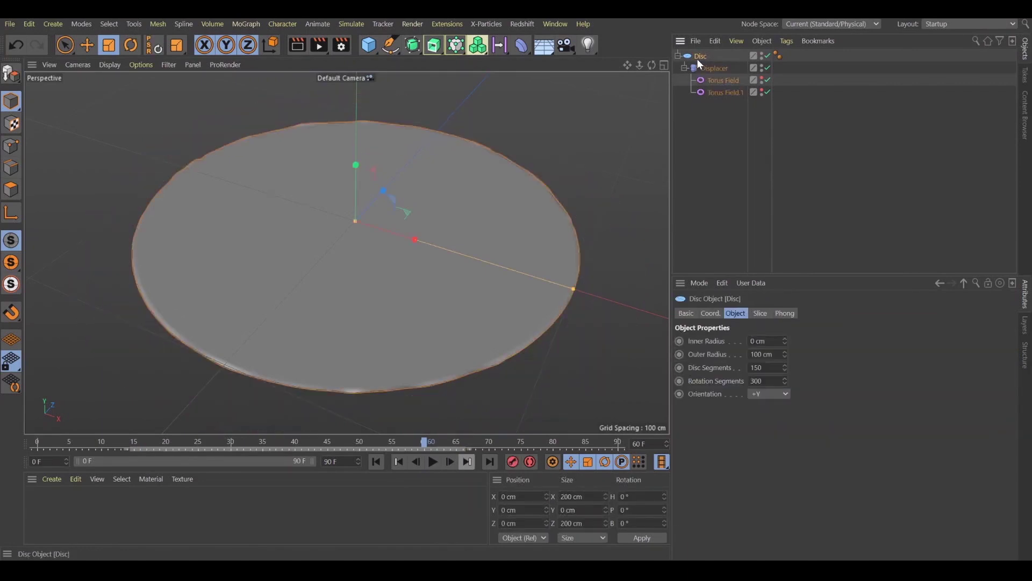
key(c)
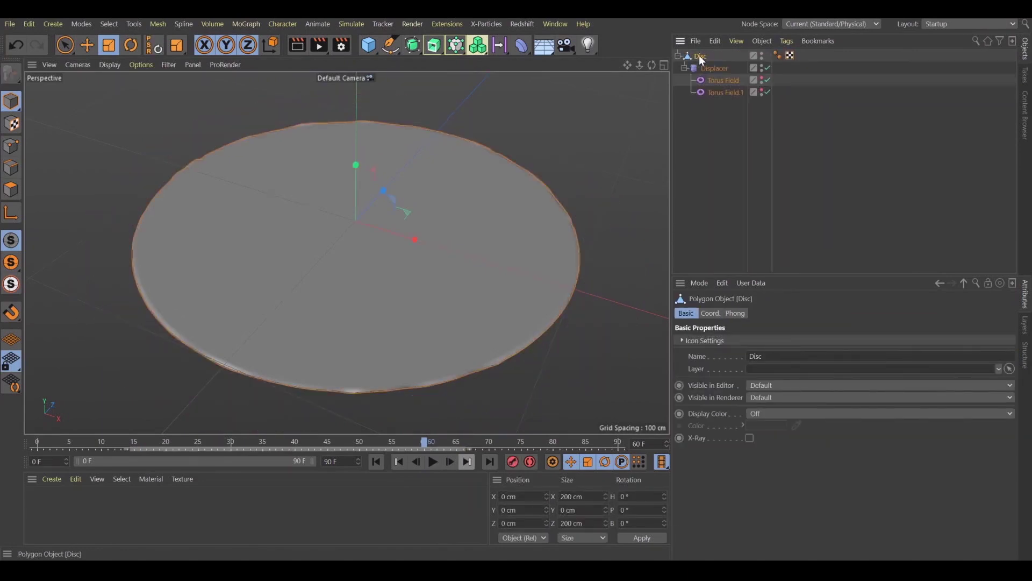
right_click(699, 56)
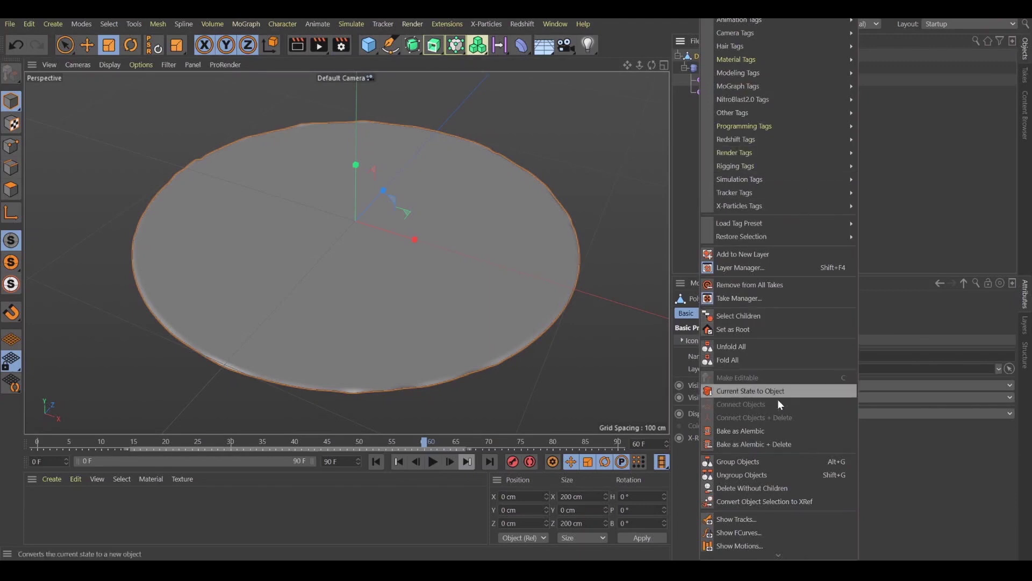
click(743, 432)
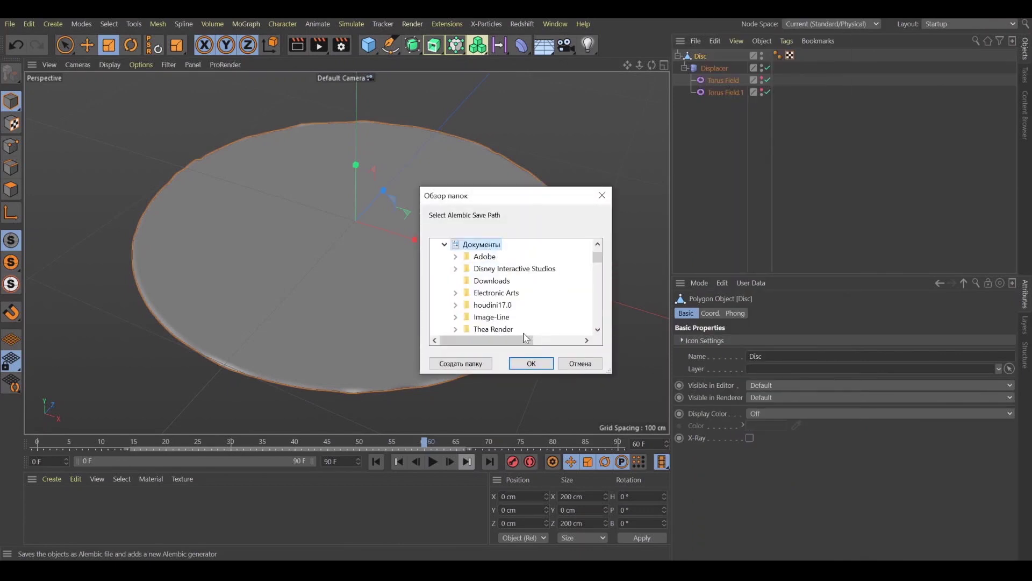
click(530, 363)
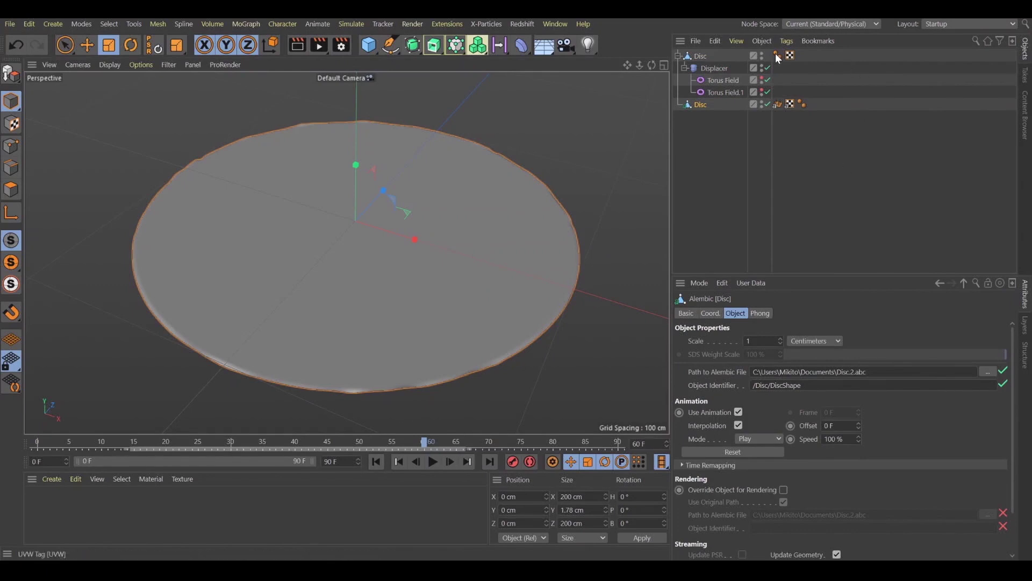
Disable the original Disc with its Displacer and fields, and play back the baked Alembic Disc
drag(767, 68, 770, 87)
click(95, 443)
click(433, 461)
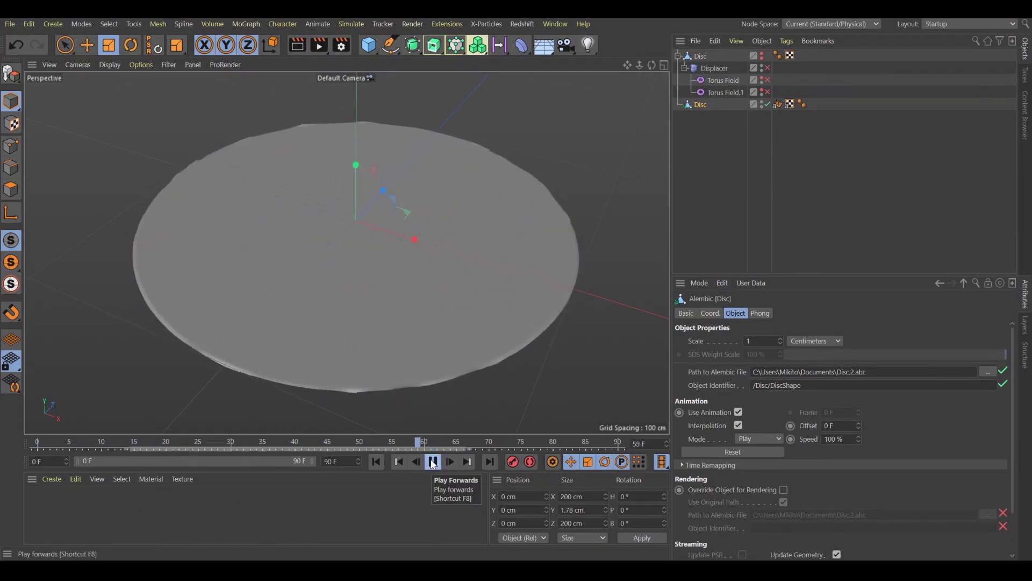
click(433, 462)
drag(467, 447, 212, 462)
Add a Jiggle deformer and nest it as a child of the baked Alembic Disc
click(521, 46)
alt+click(660, 126)
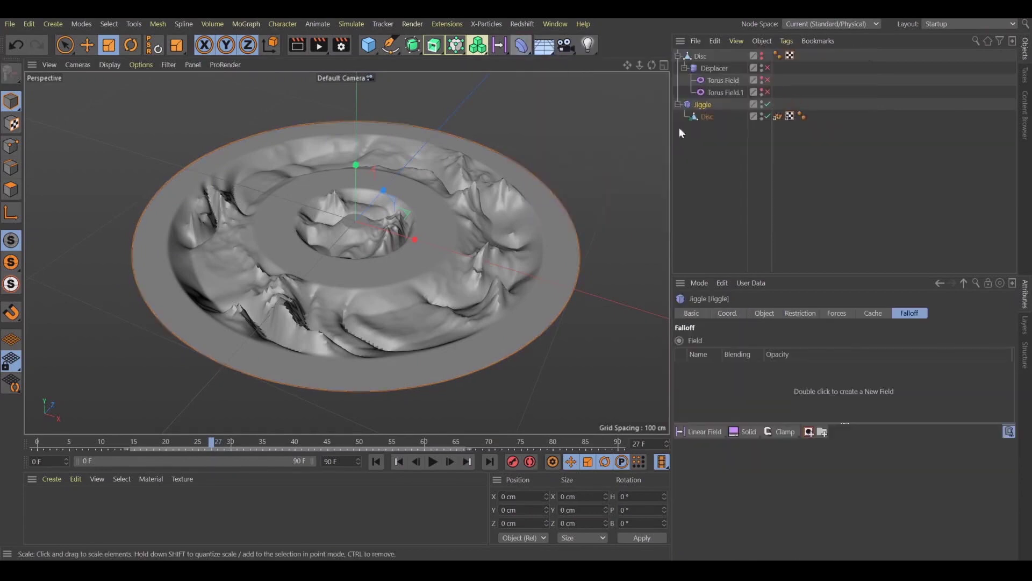
click(708, 129)
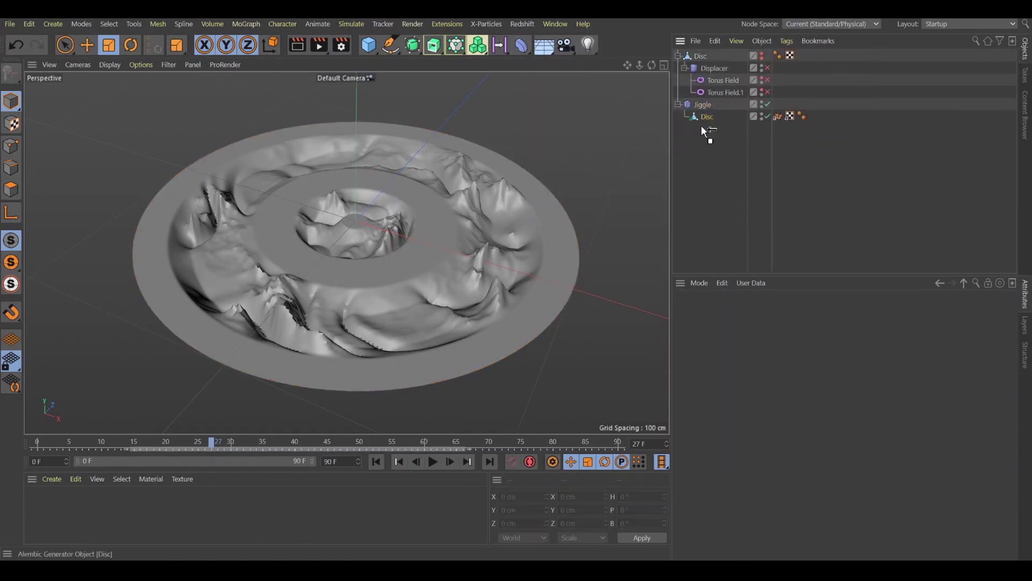
drag(701, 117, 704, 123)
click(699, 115)
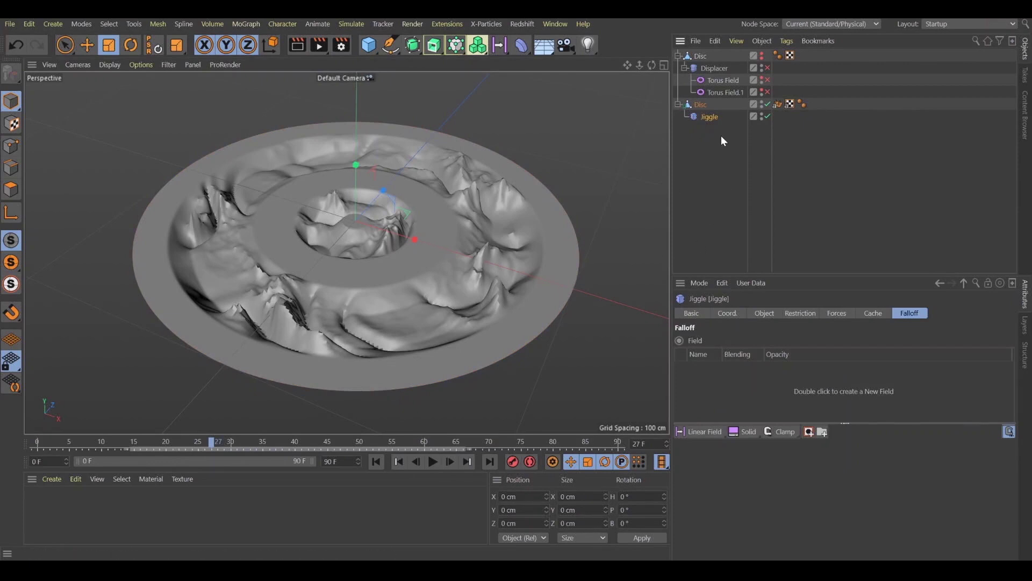
Set the Jiggle deformer's strength to 200%
click(767, 313)
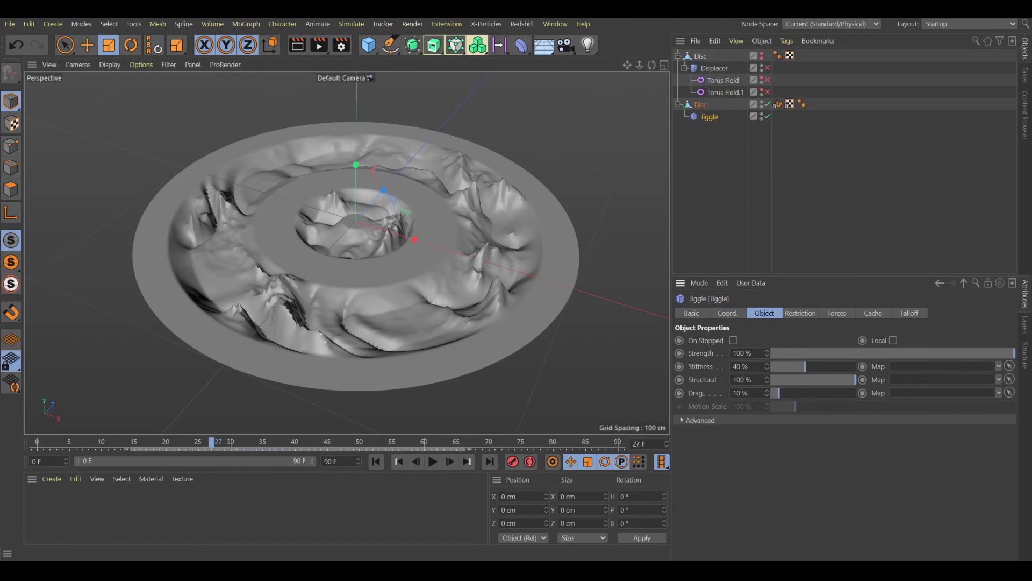
double_click(742, 353)
text(200)
key(Return)
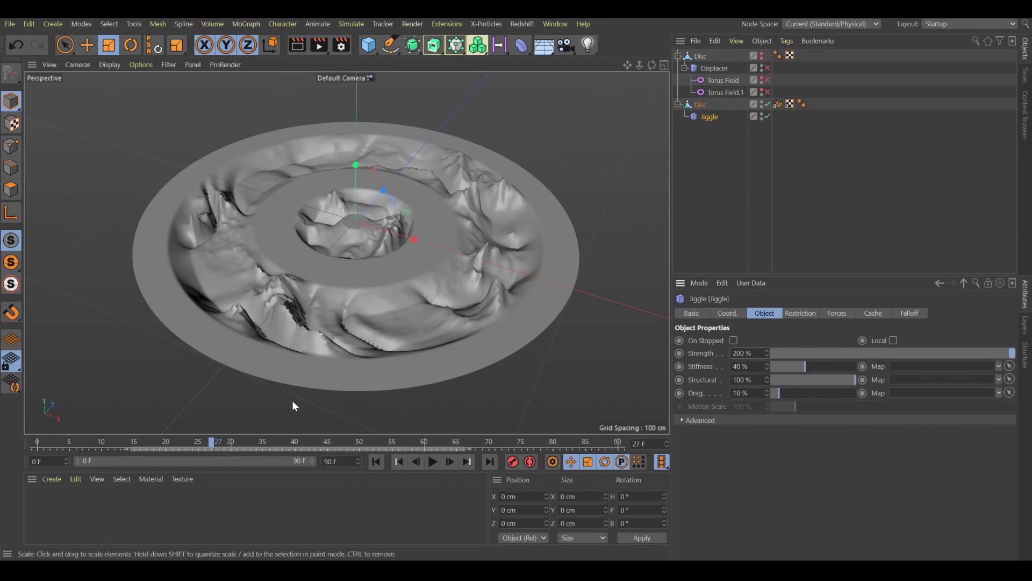
Play the animation from frame 0 to check how the Jiggle deformer affects the waves
drag(211, 442, 3, 461)
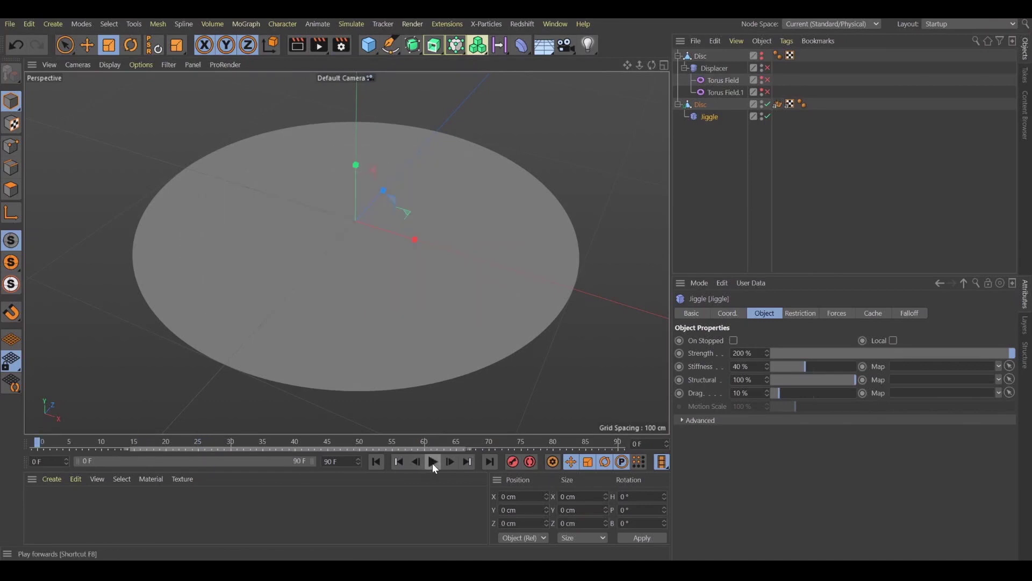
click(432, 462)
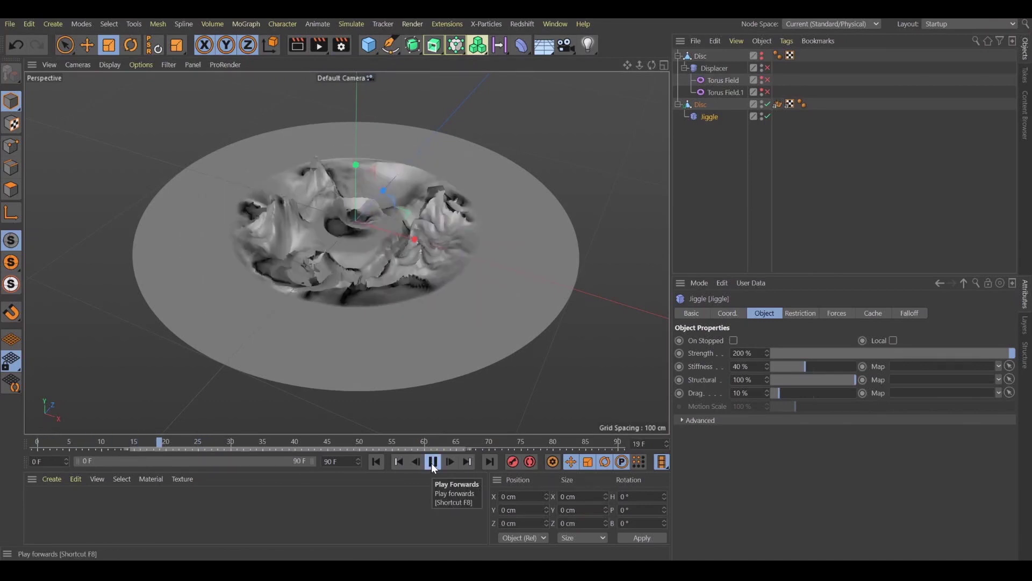
click(432, 462)
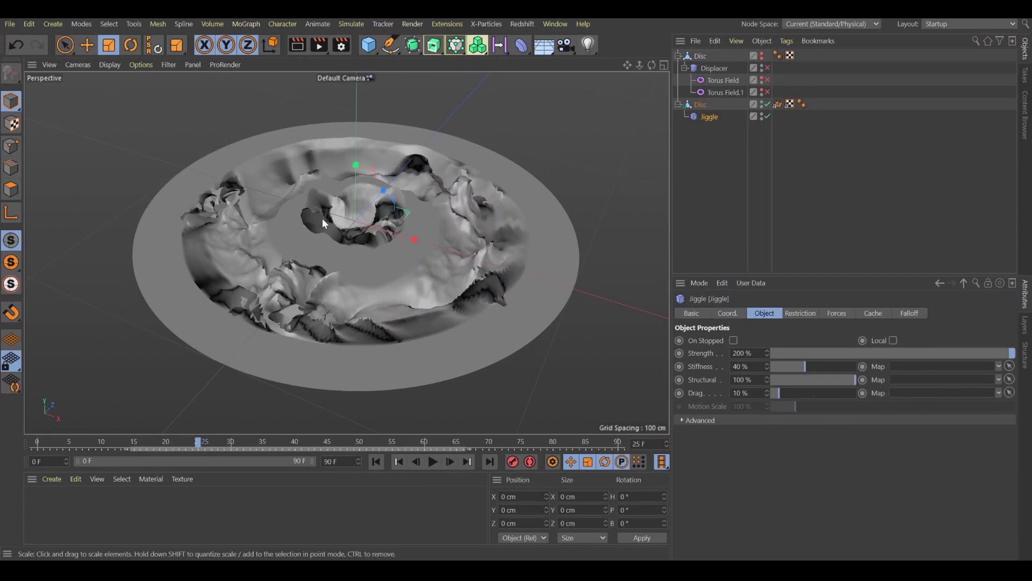
click(436, 462)
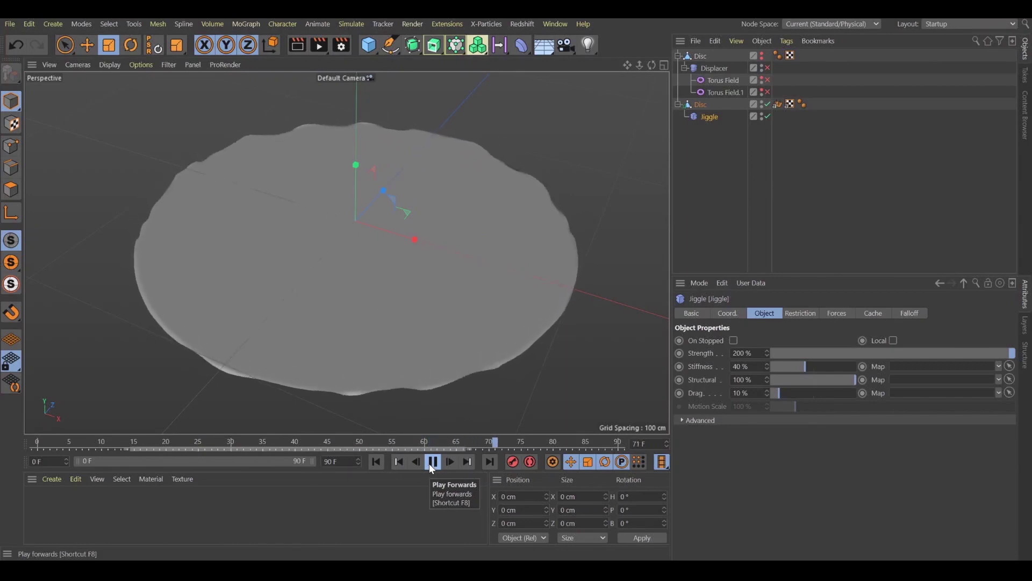
click(432, 465)
click(430, 465)
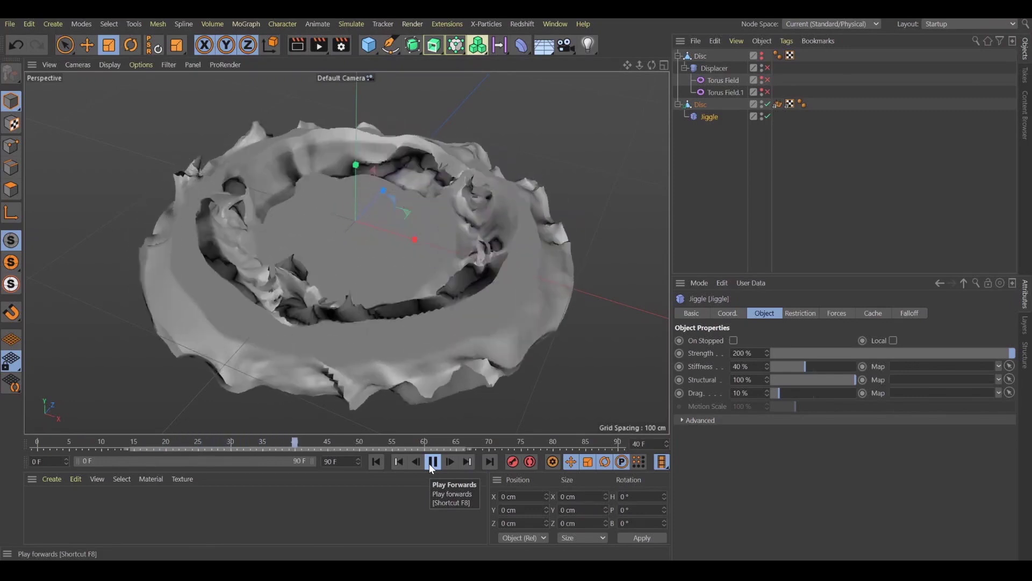
click(431, 463)
Select the baked Alembic Disc that carries the Jiggle deformer and return the timeline to frame 0
click(742, 155)
click(706, 105)
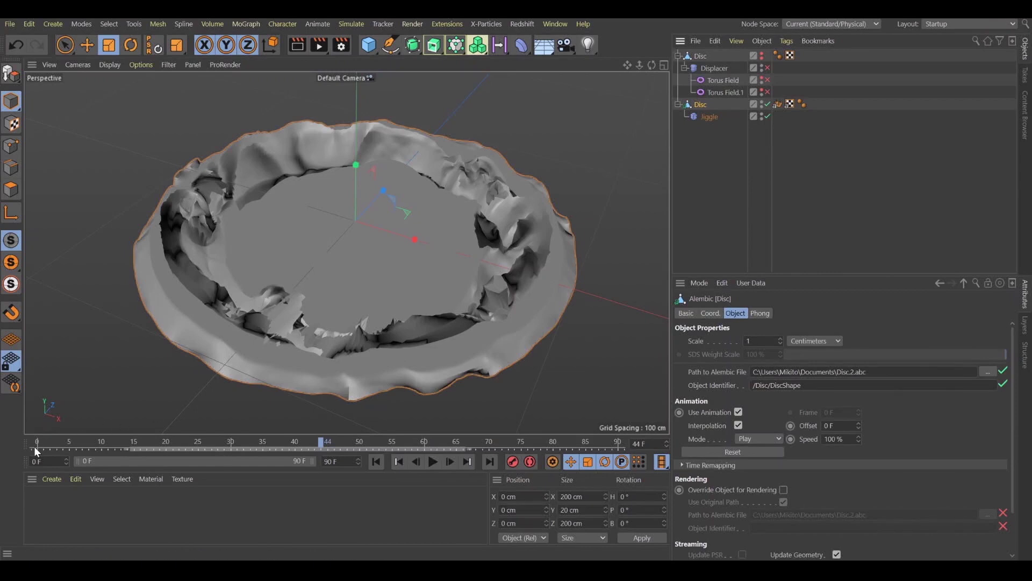
click(35, 442)
right_click(695, 106)
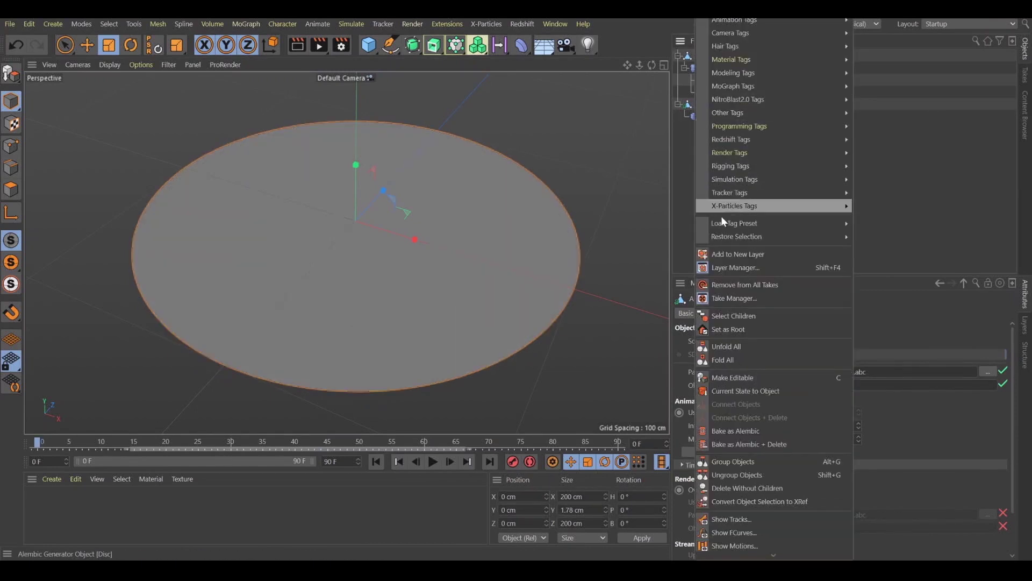
click(737, 430)
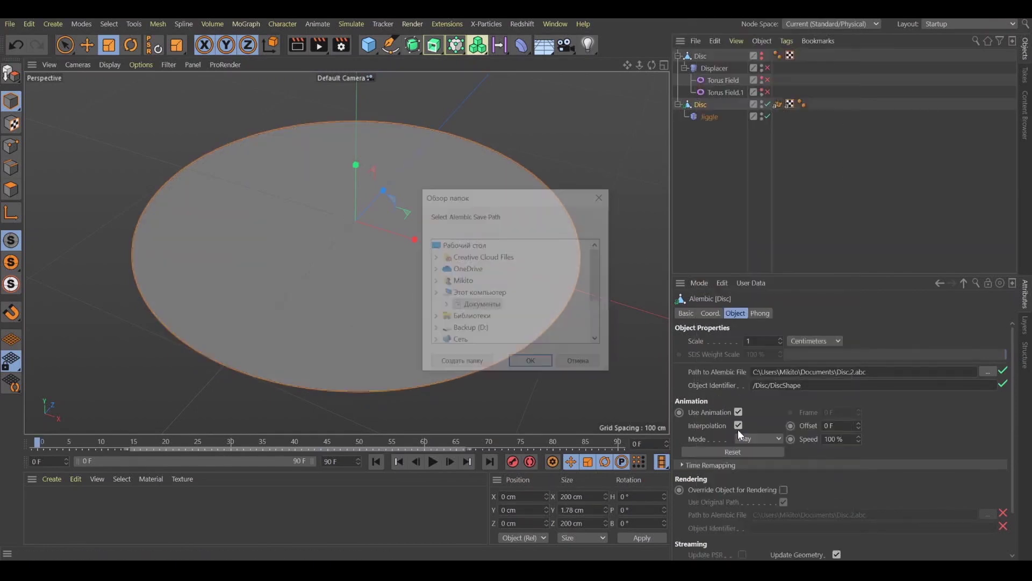
click(531, 363)
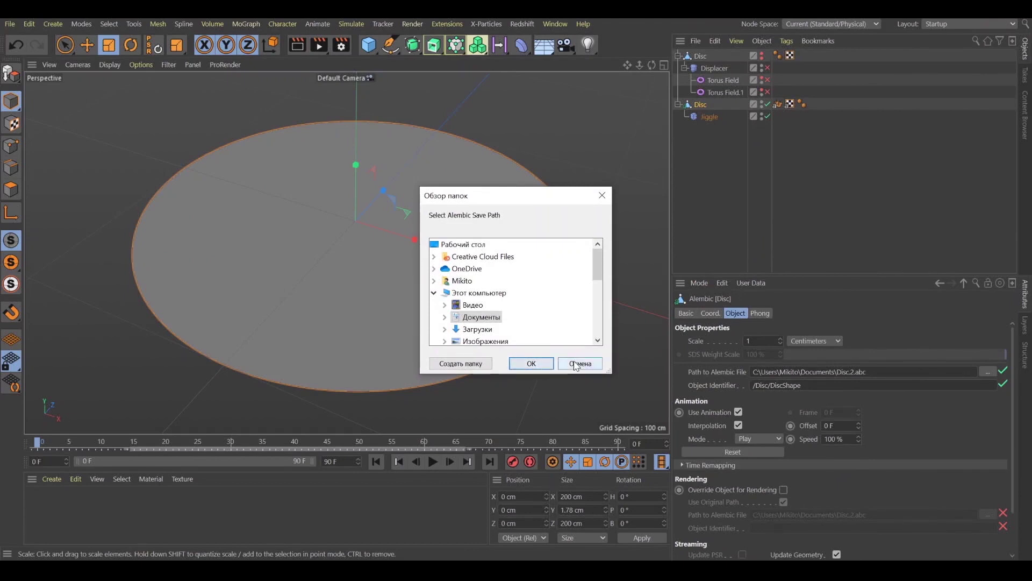
Rename the baked Alembic Disc to Disc_1 and bake it as Alembic into the Documents folder
double_click(703, 107)
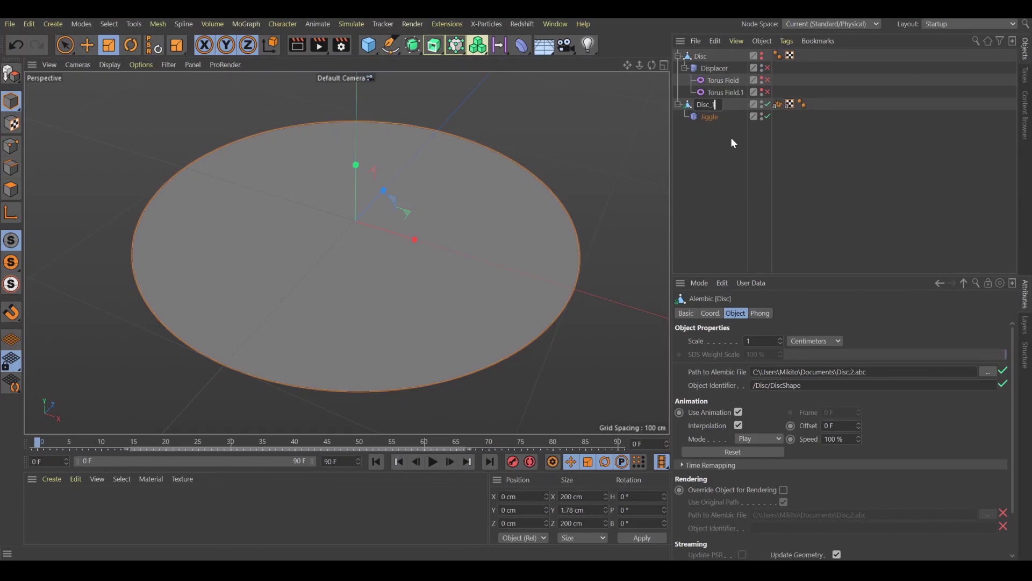
key(Return)
right_click(707, 105)
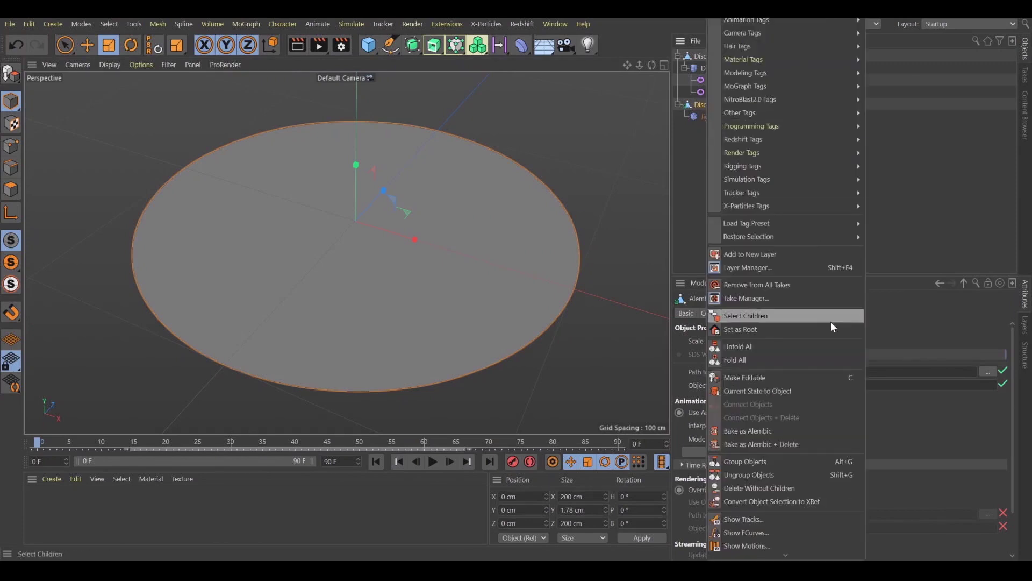
click(773, 429)
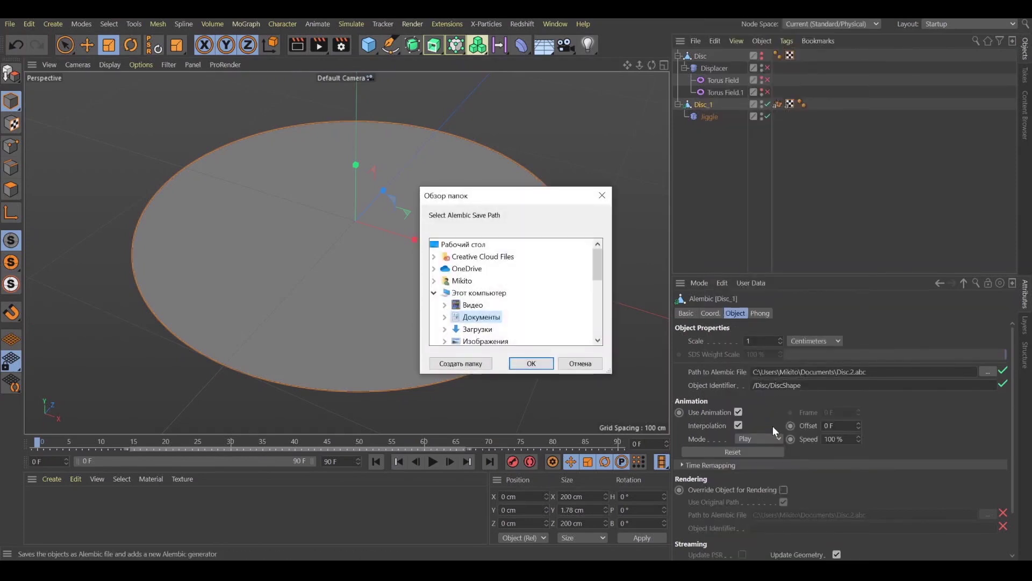
click(531, 363)
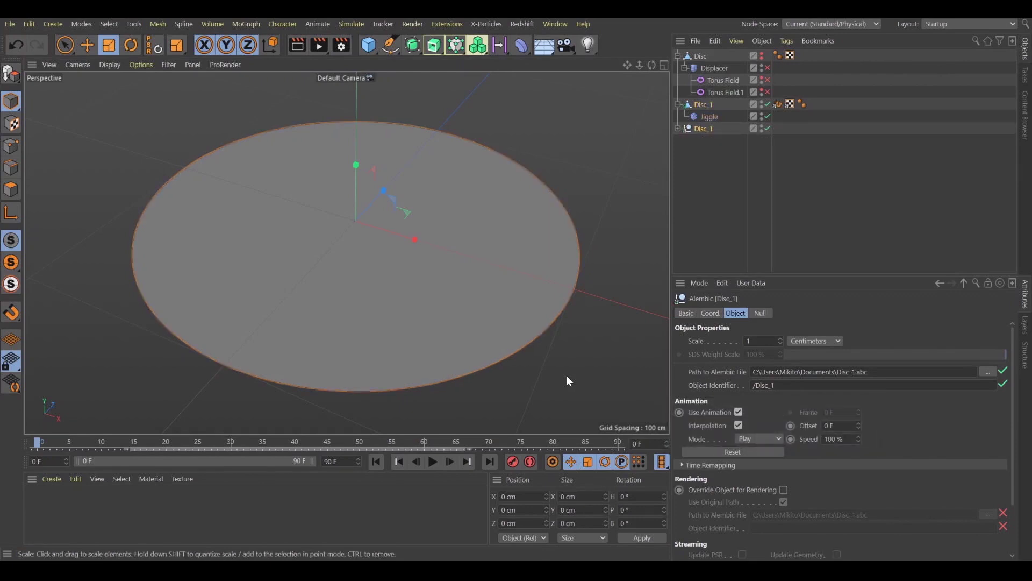
Expand the newly baked Disc_1 hierarchy and disable the previous Disc_1 together with its Jiggle deformer
click(753, 159)
click(682, 128)
click(677, 127)
click(818, 130)
drag(768, 104, 767, 116)
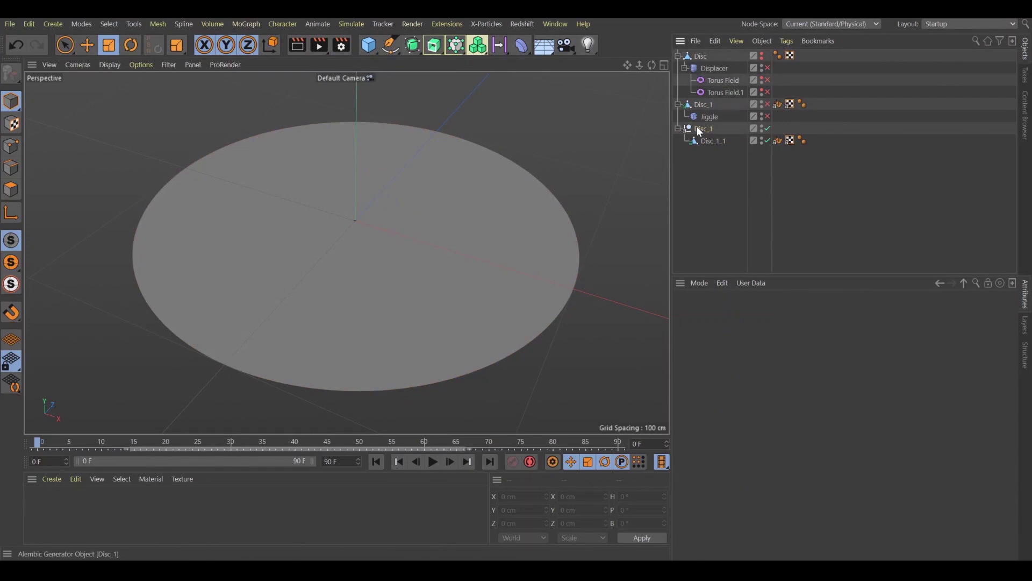
Take Disc_1_1 out of its parent null and delete the null, and play back the baked animation, stopping at frame 29
click(705, 141)
click(698, 131)
key(Delete)
click(431, 462)
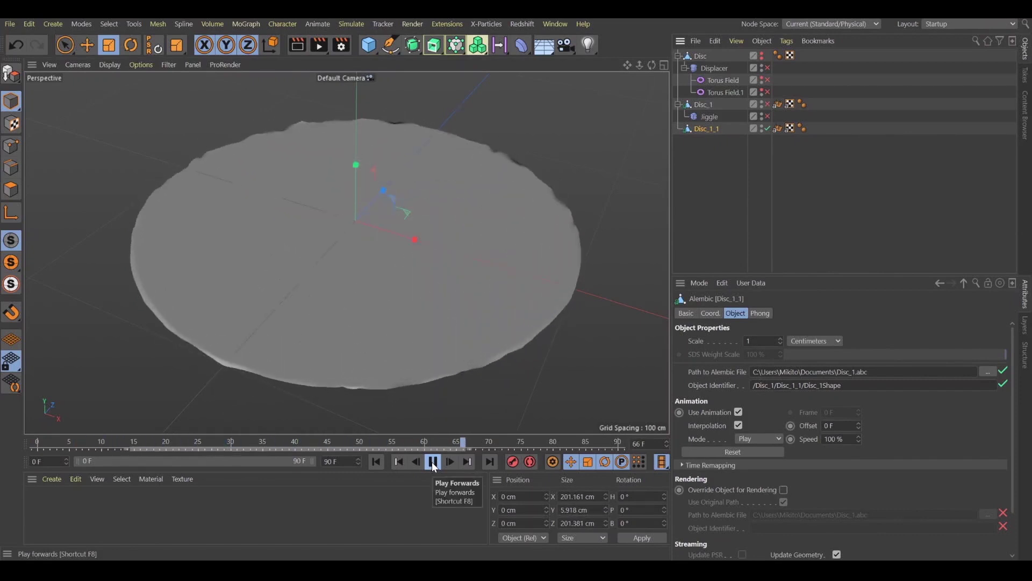
click(433, 461)
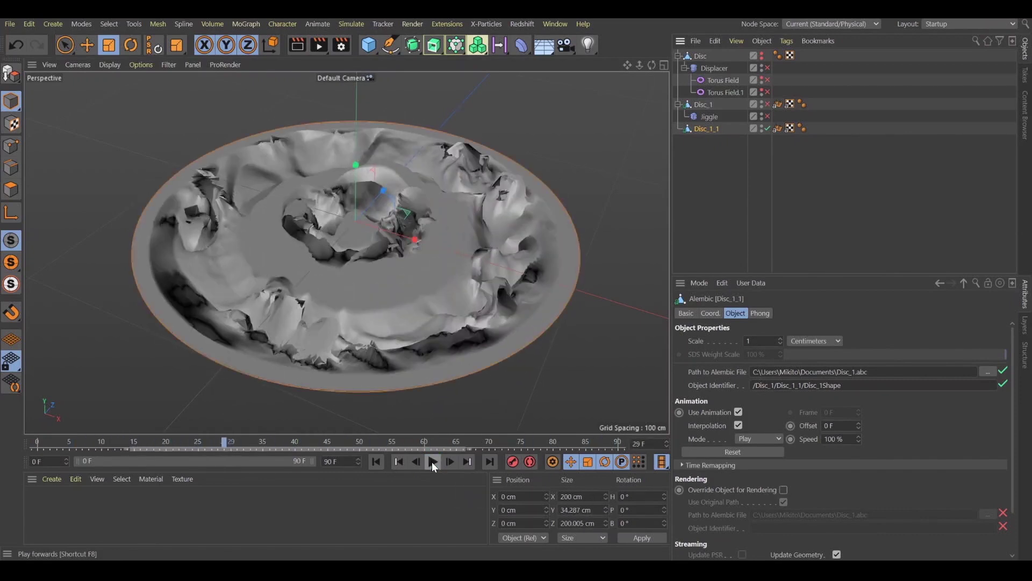
Add a Subdivision Surface as the parent of Disc_1_1
click(415, 50)
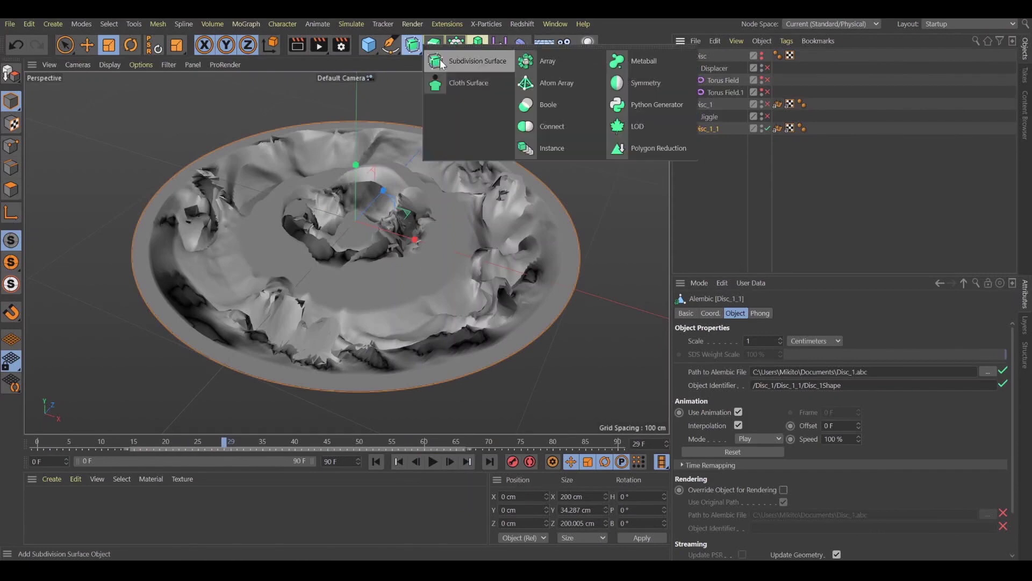
alt+click(483, 63)
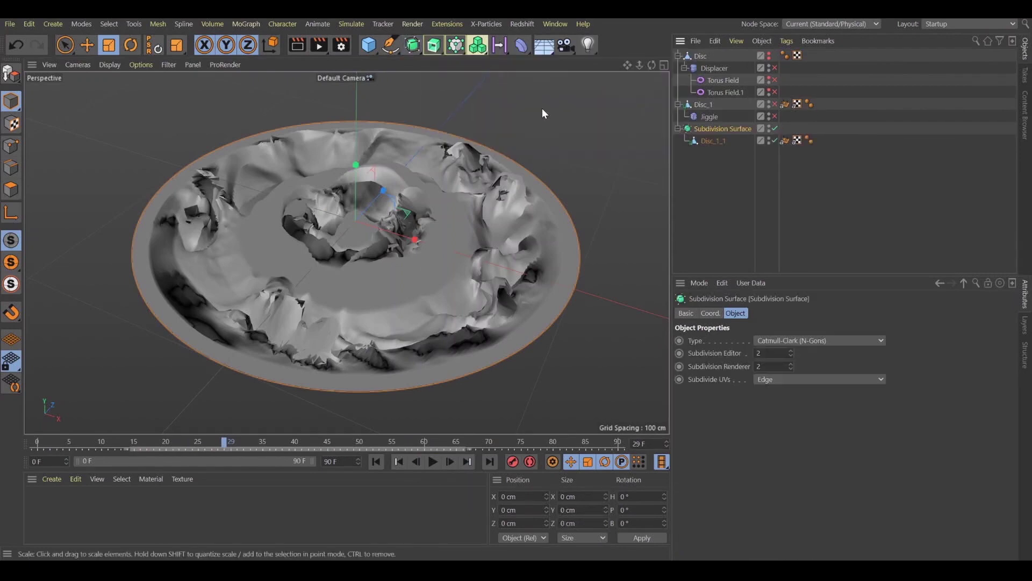
click(802, 212)
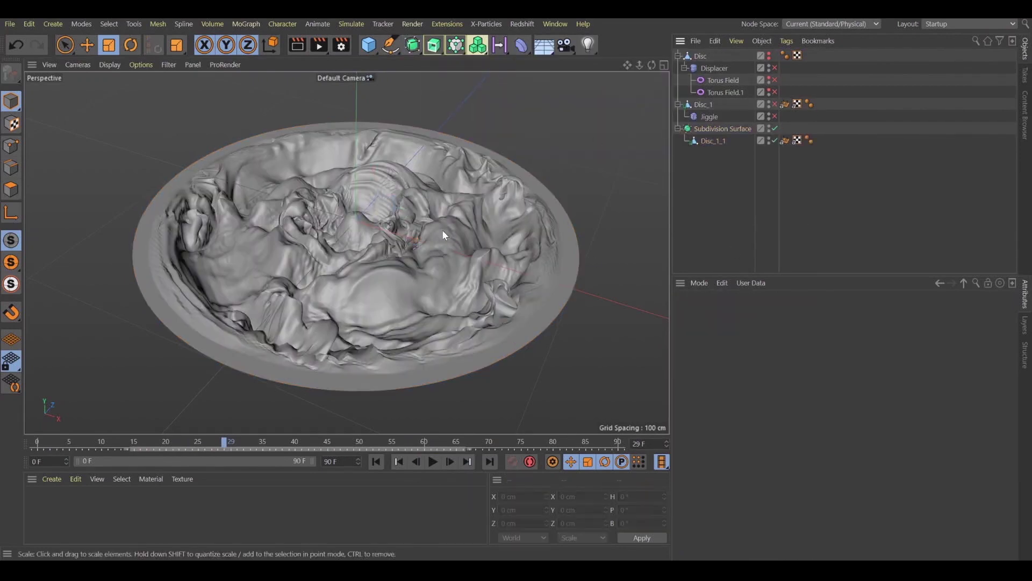
Set the Subdivision Surface's editor and renderer subdivision levels to 1, and inspect the smoothed disc up close
click(724, 128)
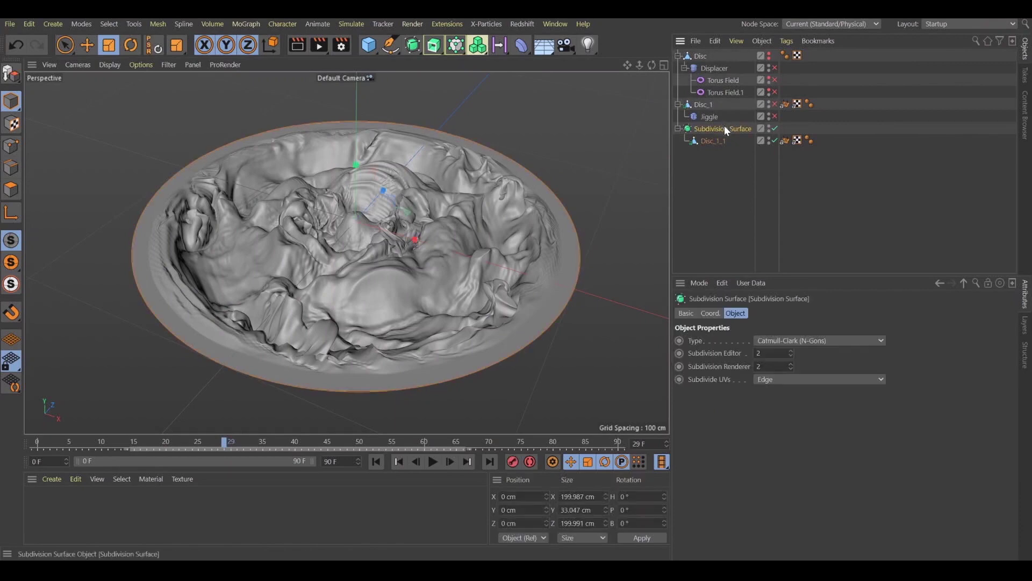
click(791, 355)
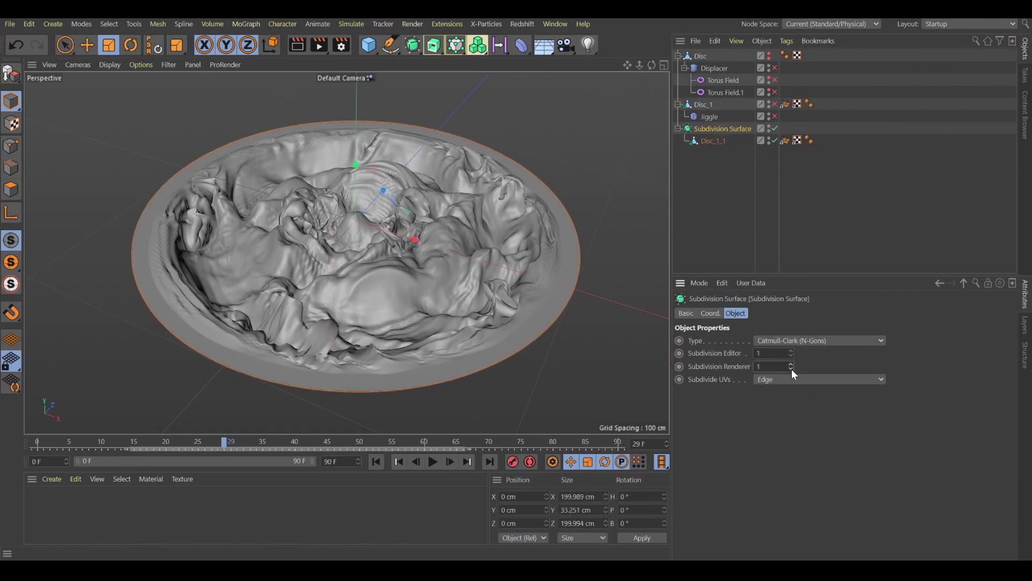
click(704, 236)
alt+drag(485, 256, 377, 222)
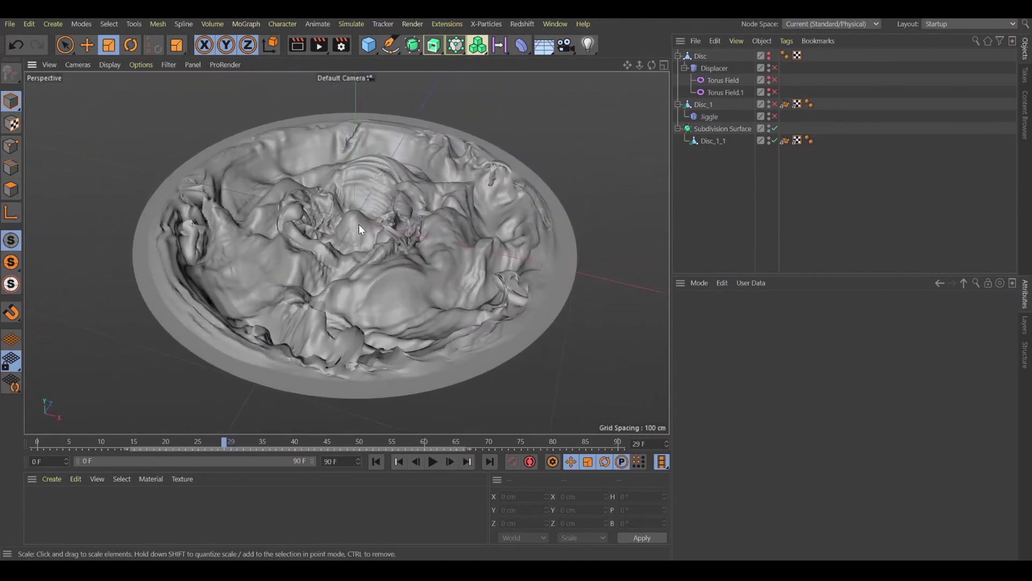
scroll(366, 227, up, 3)
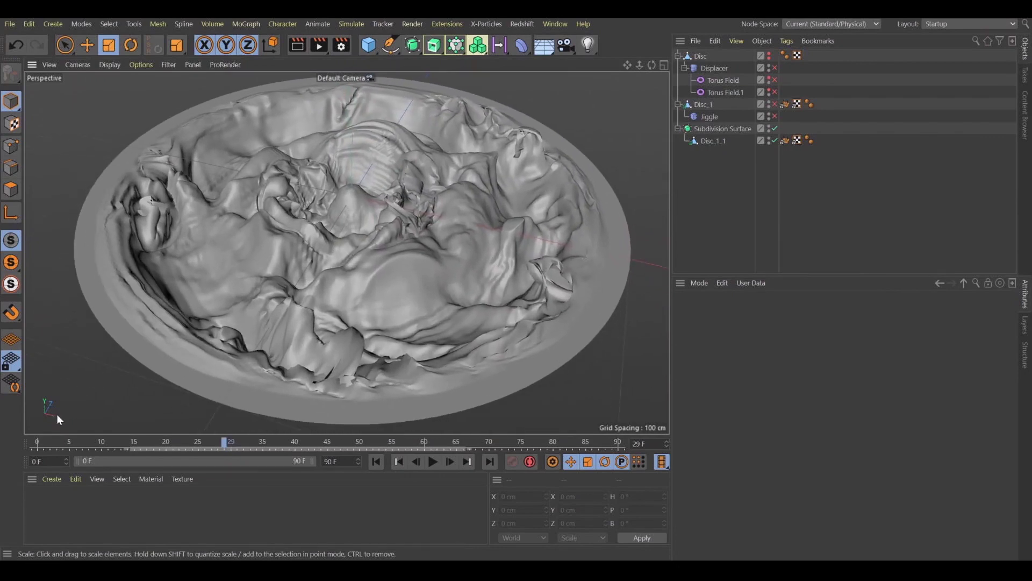
Create a Redshift Material and apply it to the Subdivision Surface
click(52, 478)
mouse_move(141, 371)
mouse_move(218, 371)
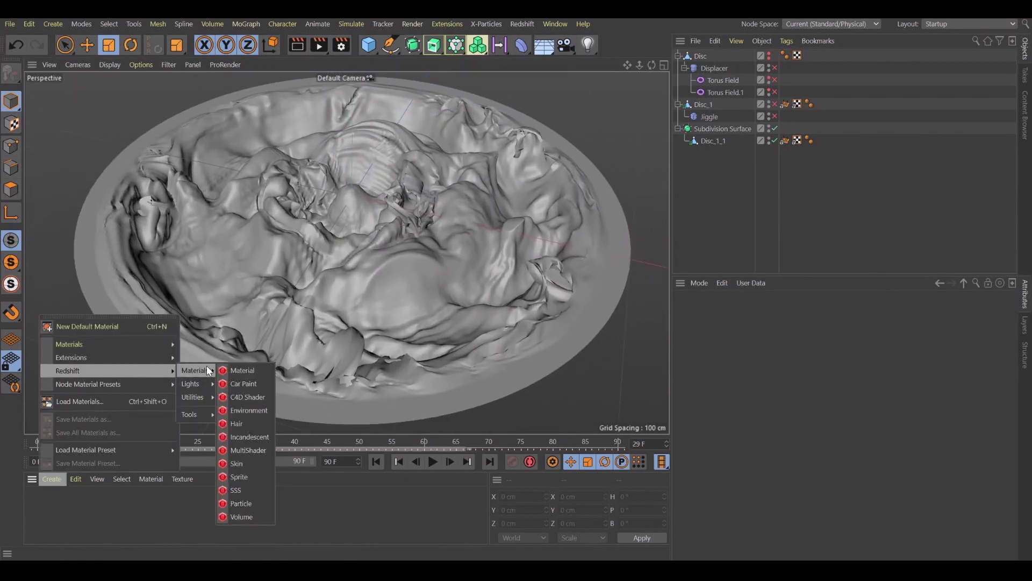
click(252, 368)
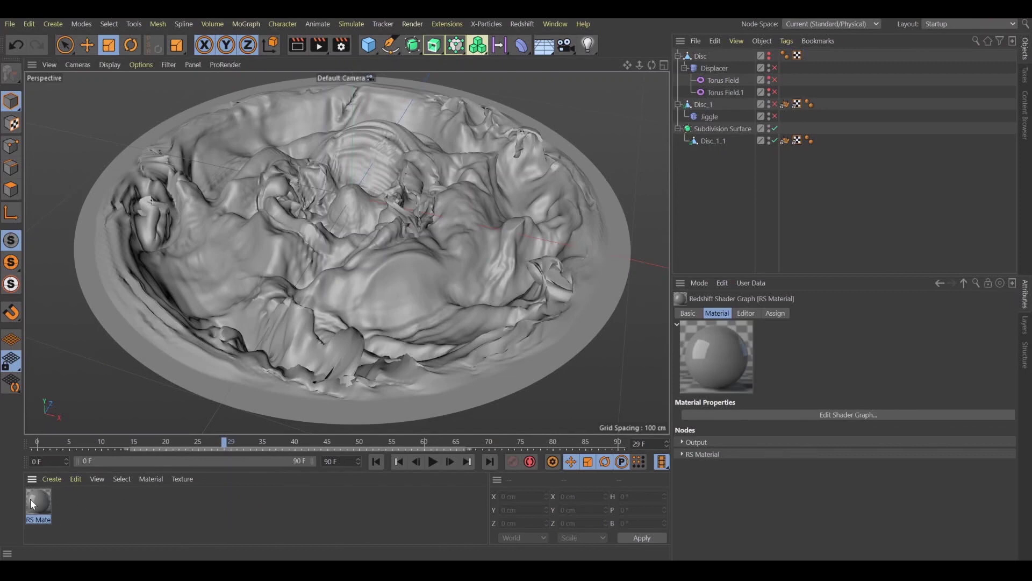
drag(31, 497, 715, 131)
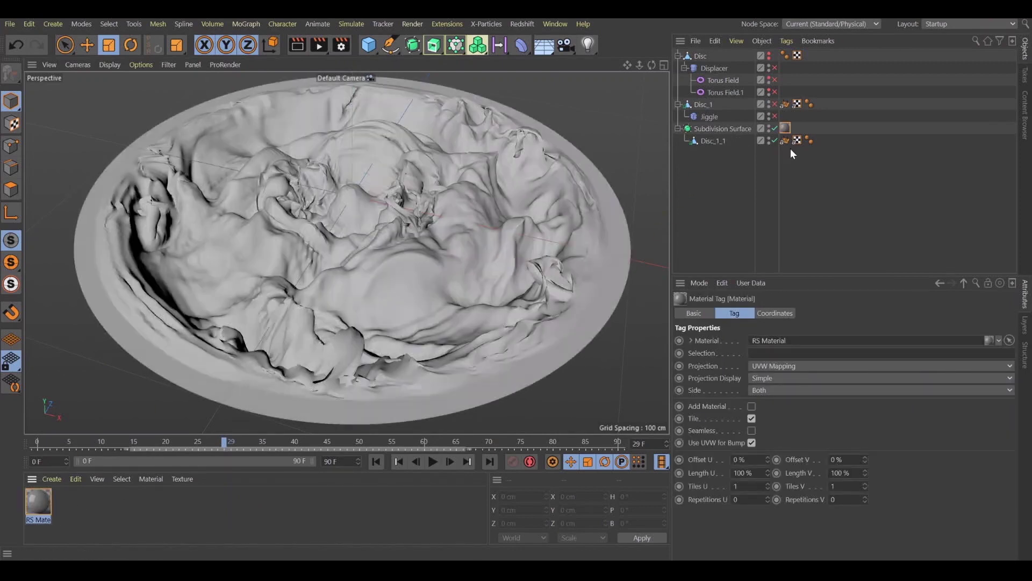
Set the RS Material's base properties preset to Copper in its shader graph
double_click(33, 500)
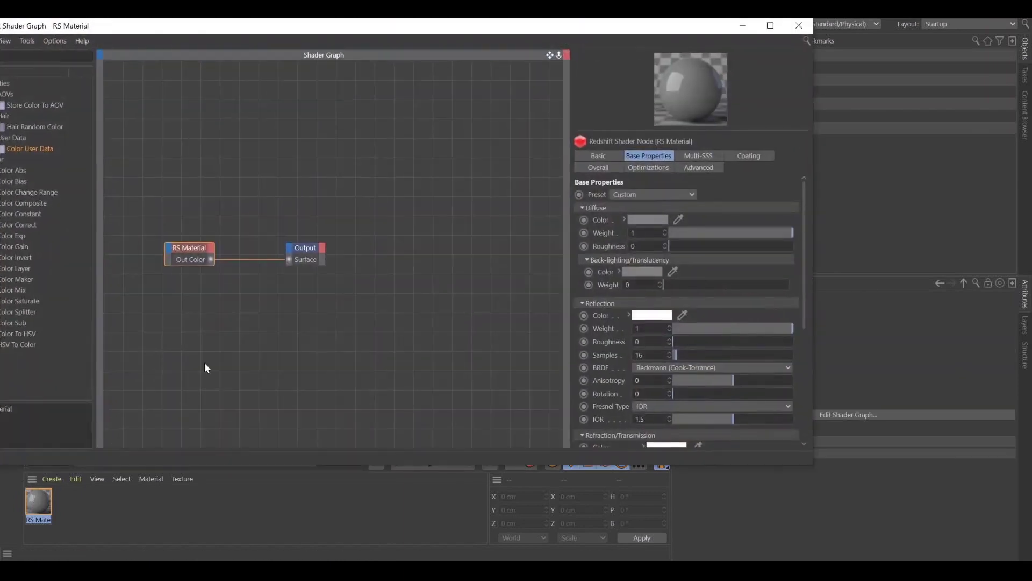
click(643, 197)
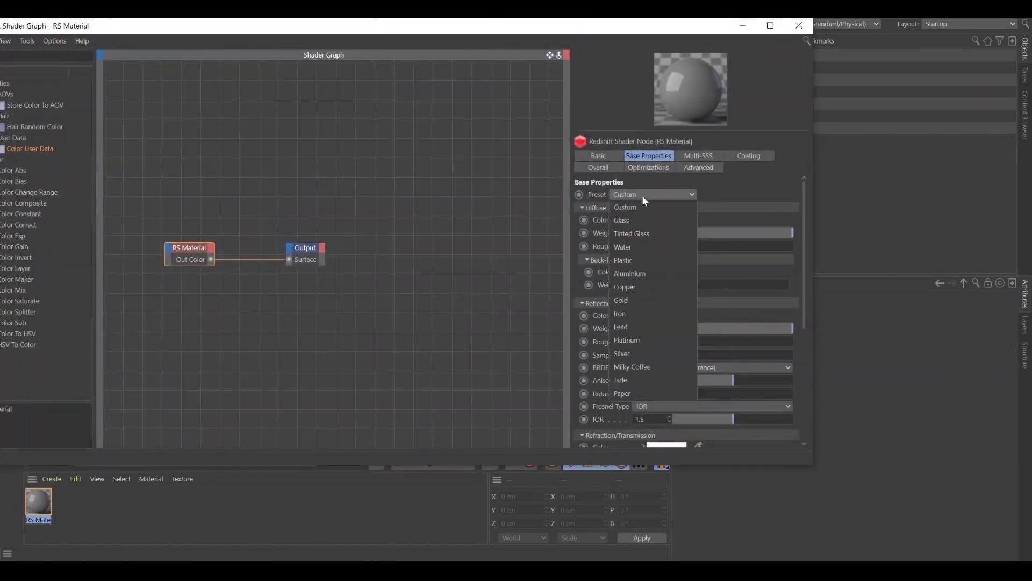
click(645, 285)
click(742, 28)
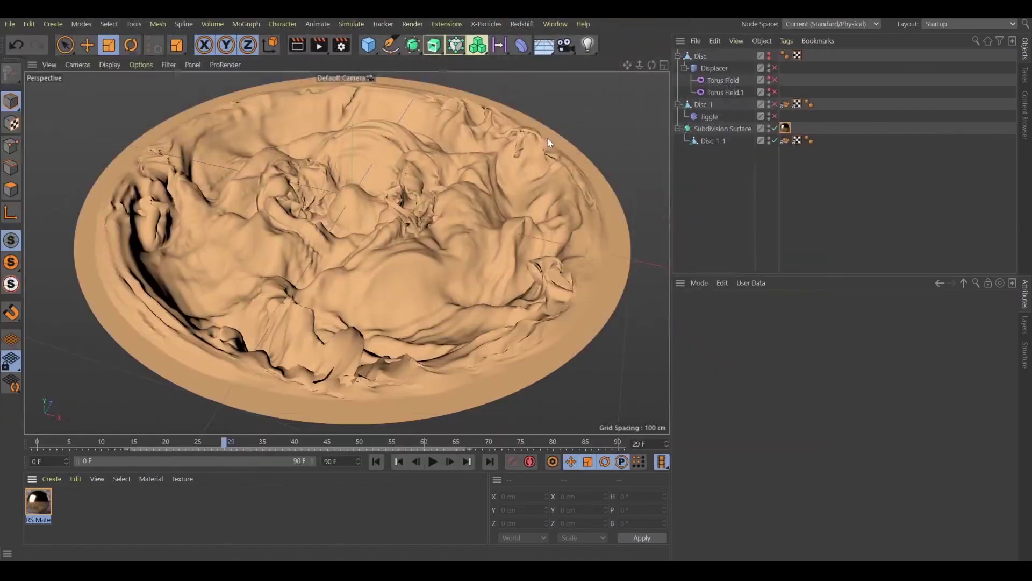
Open the Redshift RenderView, start the interactive render and enlarge the preview of the copper disc
click(519, 26)
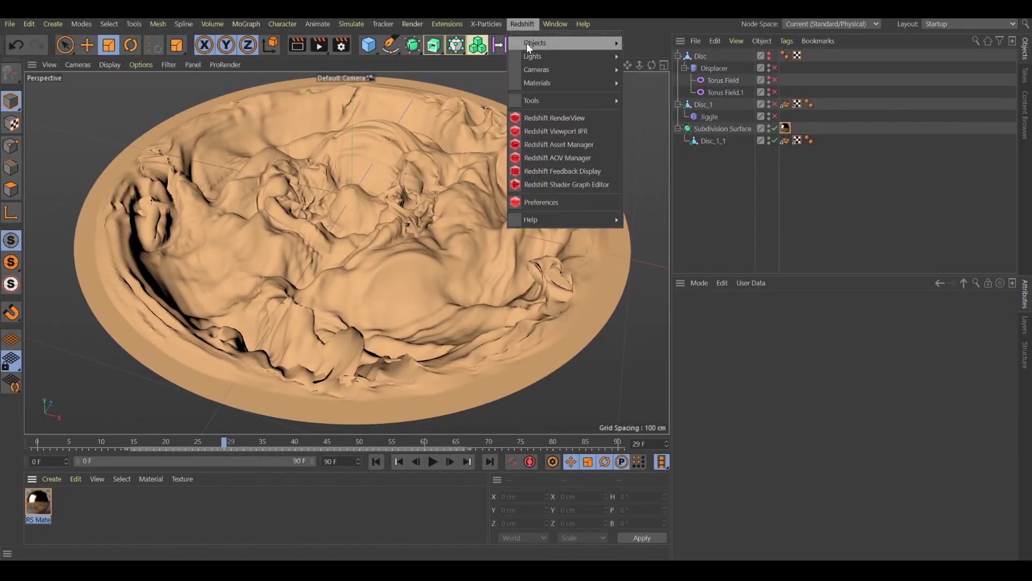
click(567, 118)
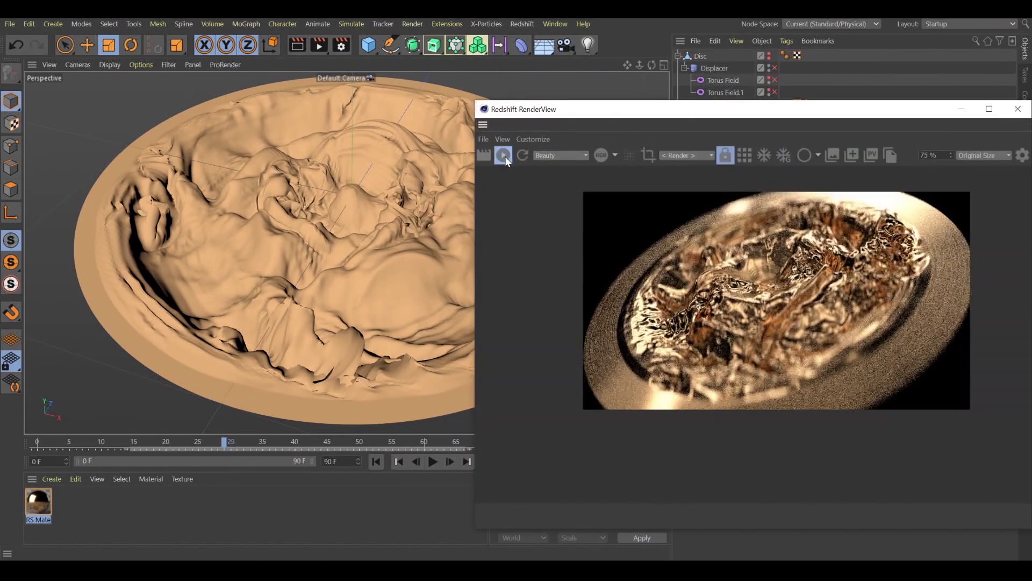
click(505, 157)
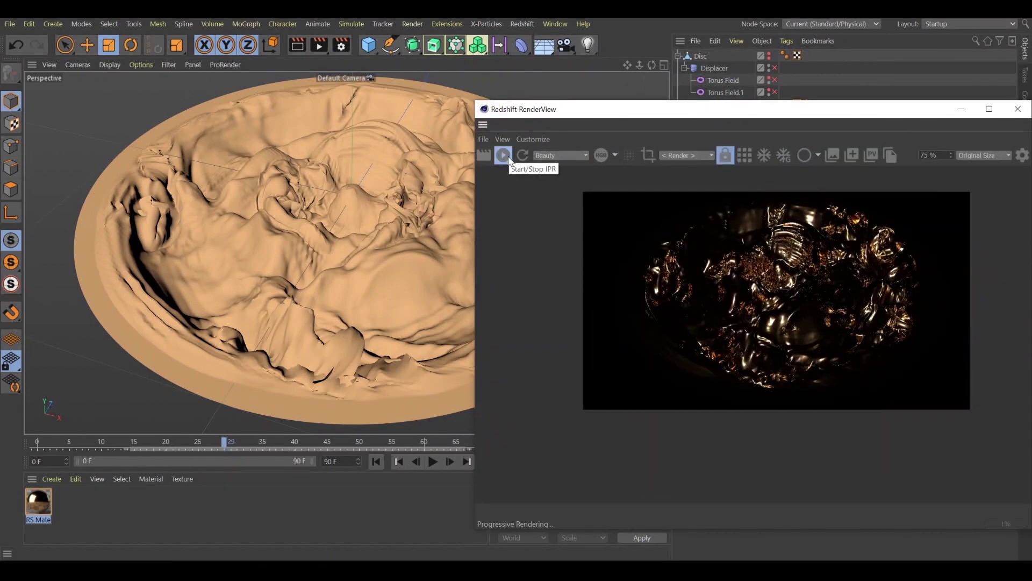
drag(668, 109, 312, 90)
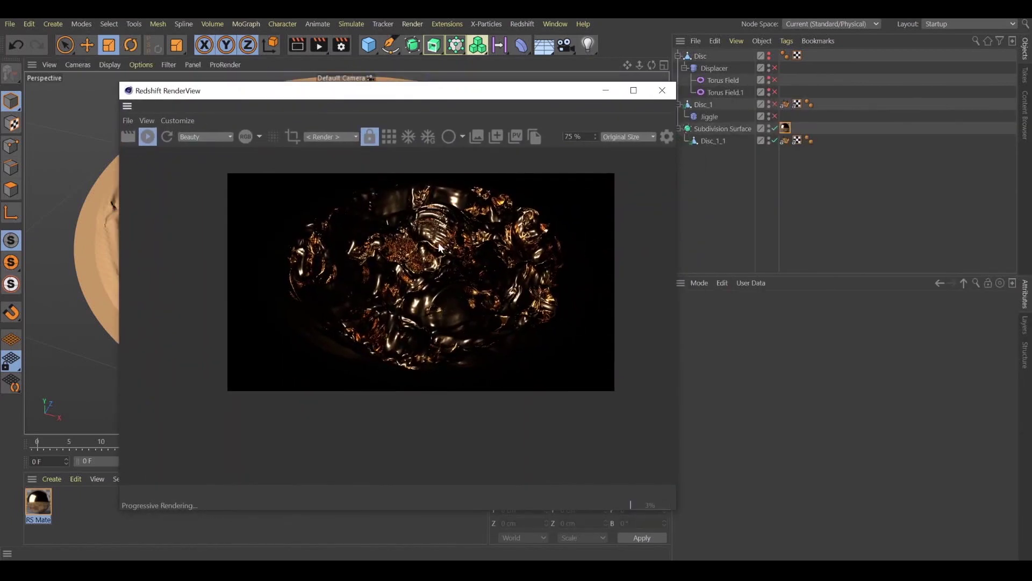
scroll(426, 312, up, 4)
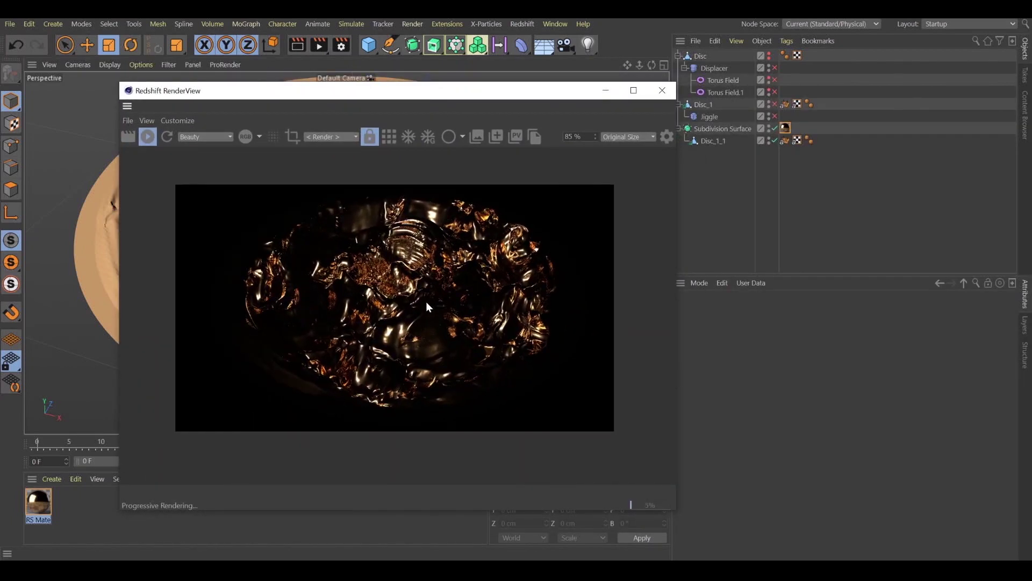
drag(429, 296, 437, 305)
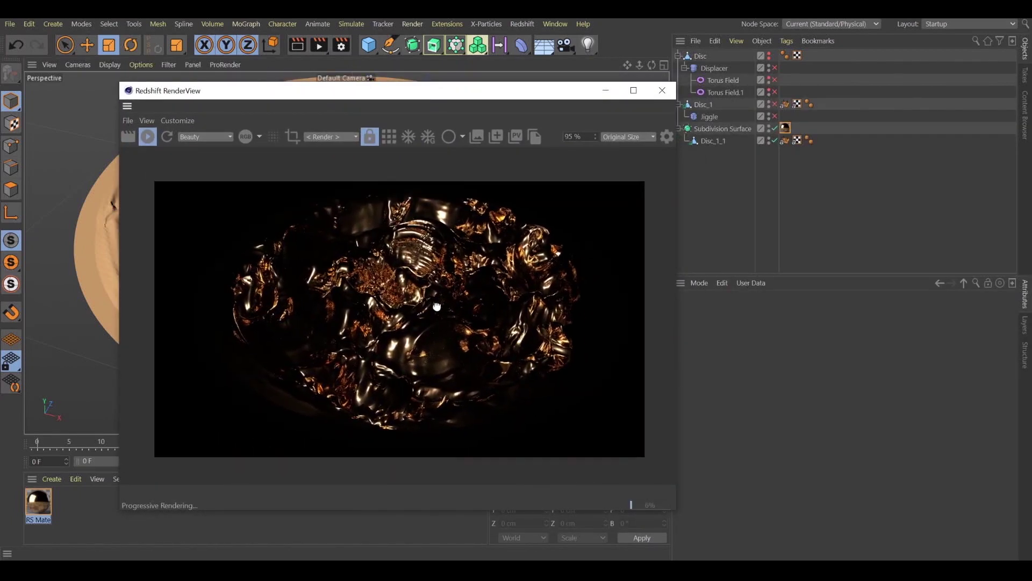
Add a Redshift Dome Light and load 6_1.hdr from the E:\HDRI folder as its dome map
click(522, 23)
mouse_move(588, 59)
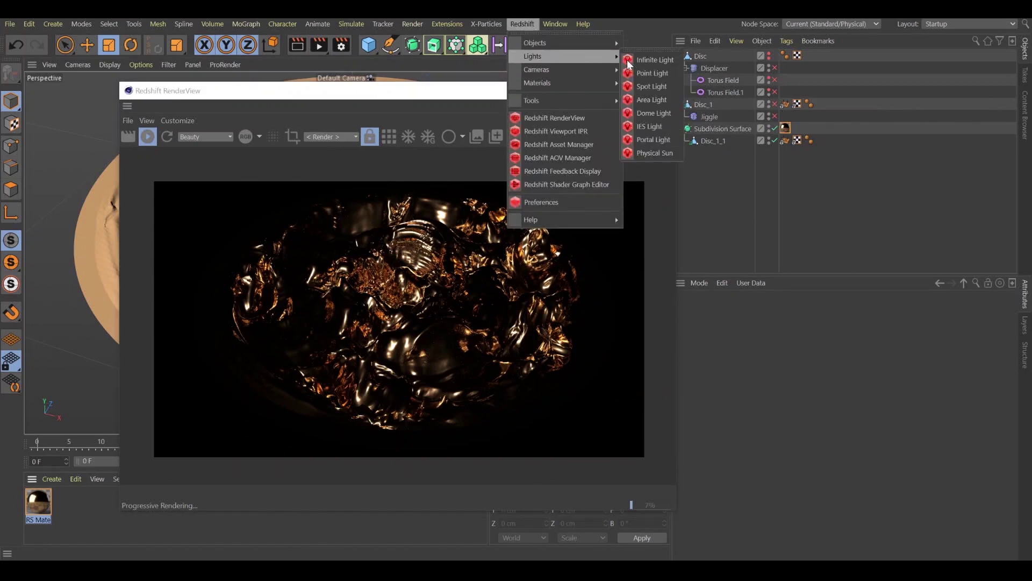
click(654, 112)
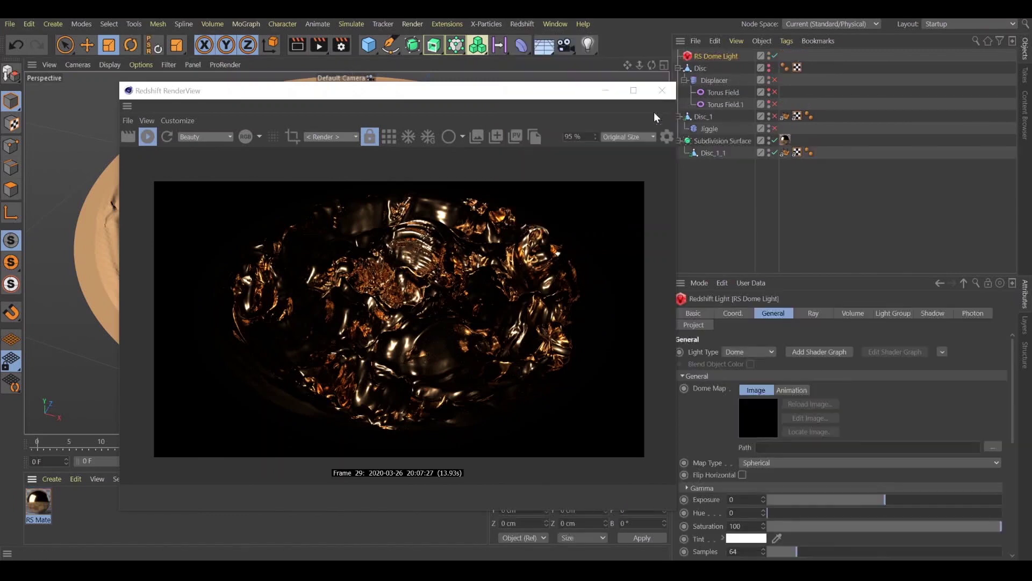
click(993, 447)
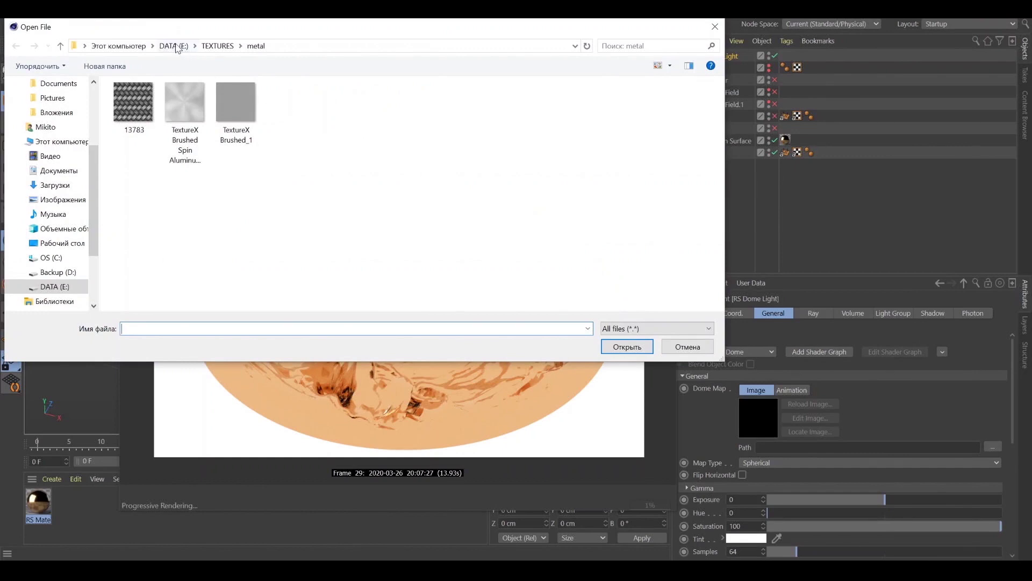
click(176, 47)
double_click(144, 204)
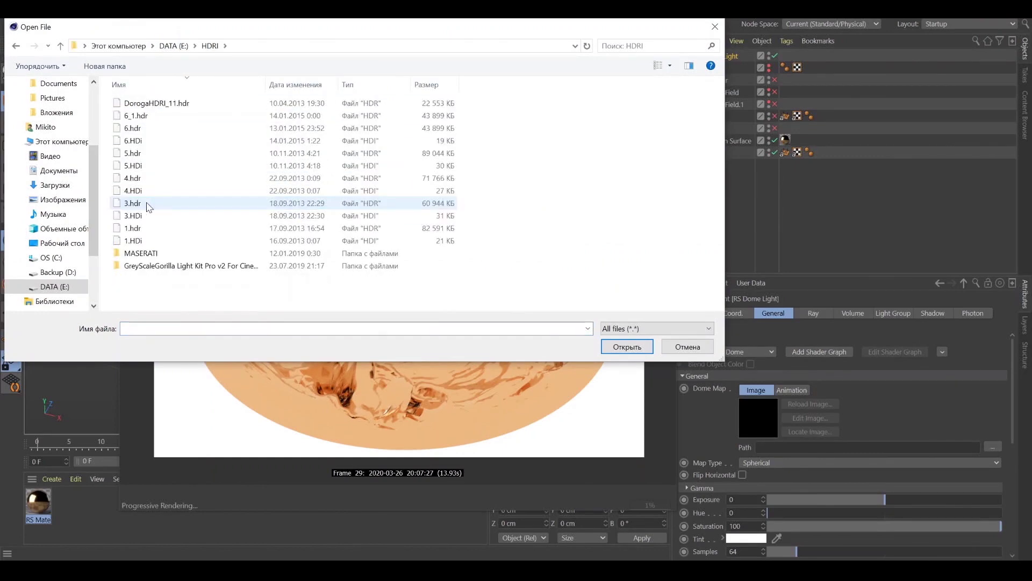
double_click(141, 115)
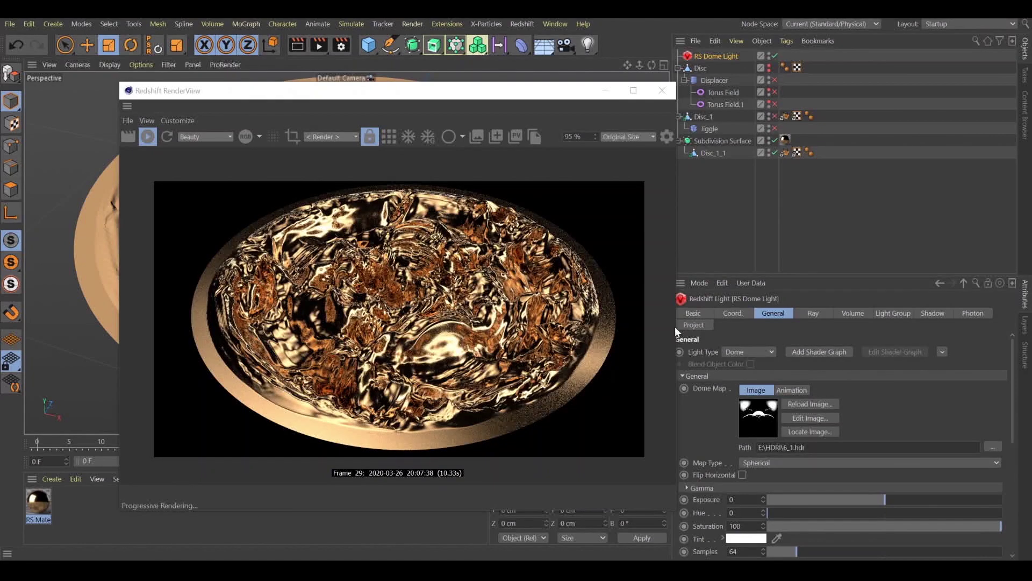
Reposition the Redshift RenderView window over the lower part of the viewport
drag(442, 94, 631, 140)
mouse_move(238, 259)
alt+mouse_down()
mouse_move(256, 238)
mouse_move(241, 247)
alt+mouse_up()
drag(639, 140, 422, 160)
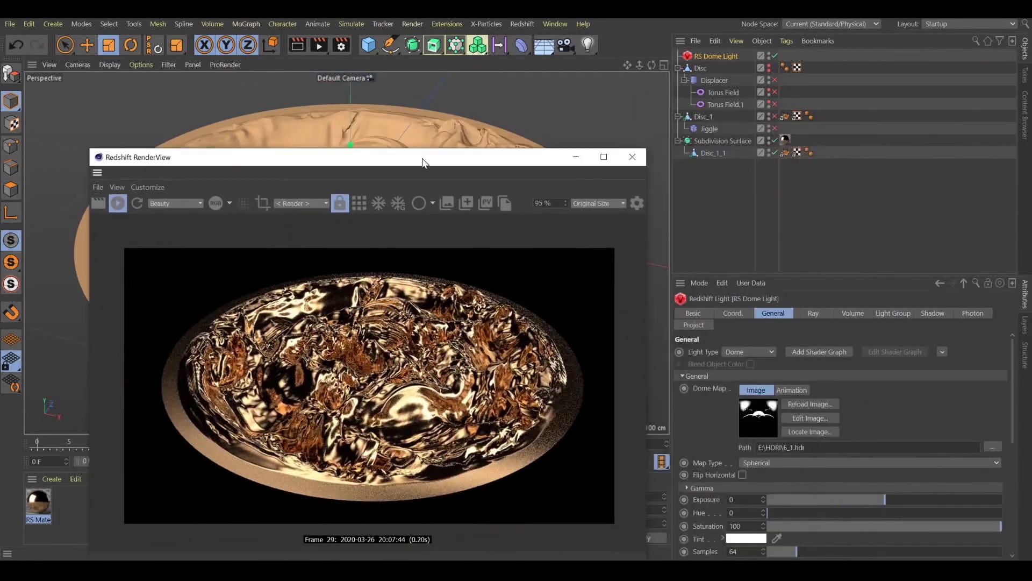
click(557, 24)
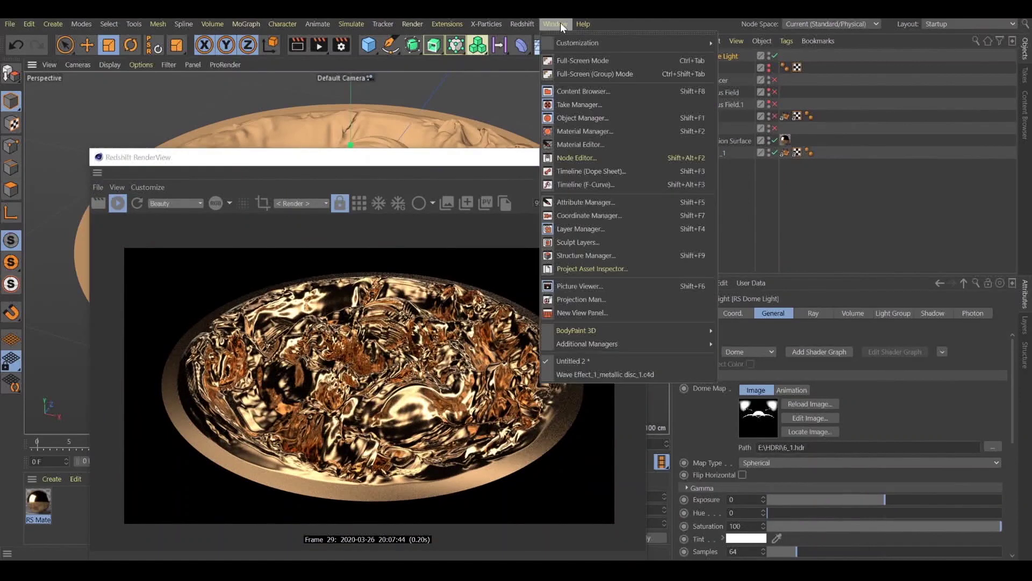
click(592, 171)
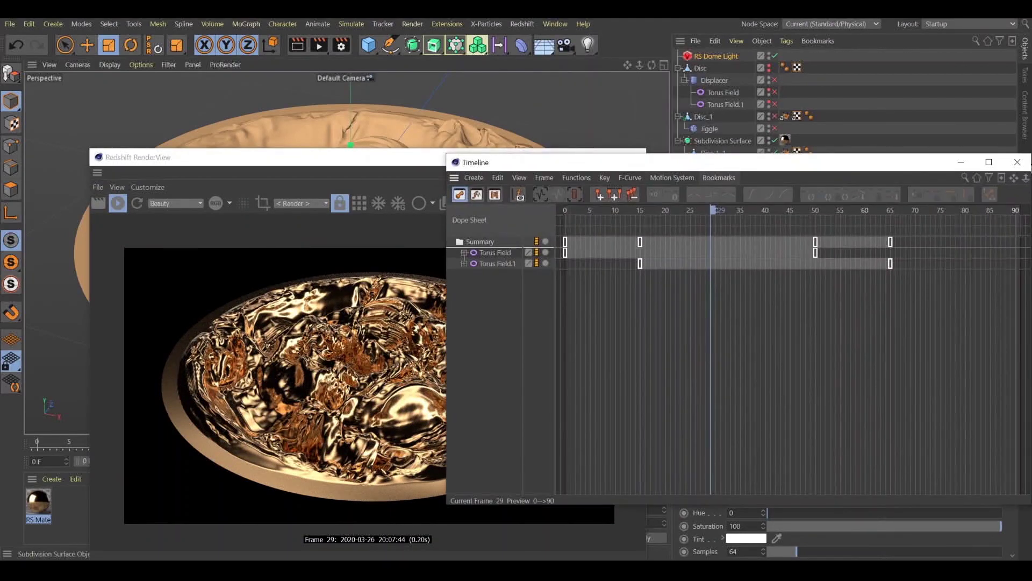
click(1021, 163)
Examine the finished metallic disc render in the Picture Viewer and minimize its window
click(556, 24)
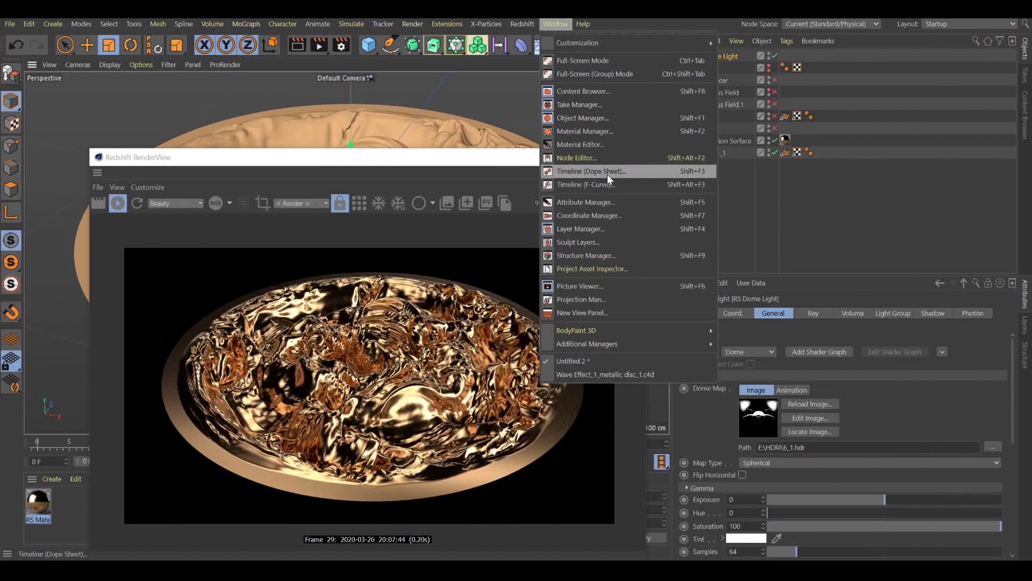
click(580, 286)
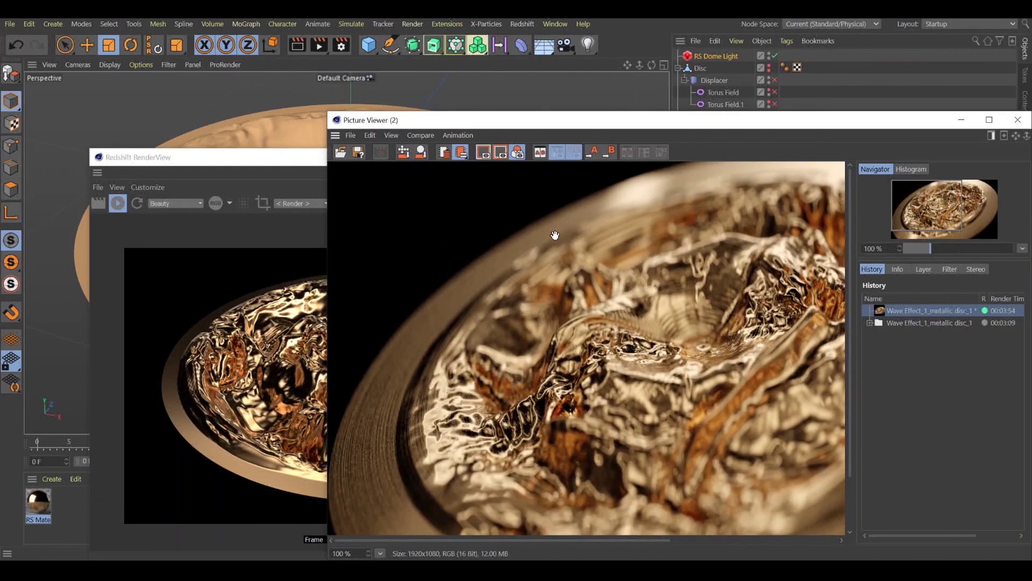
click(961, 118)
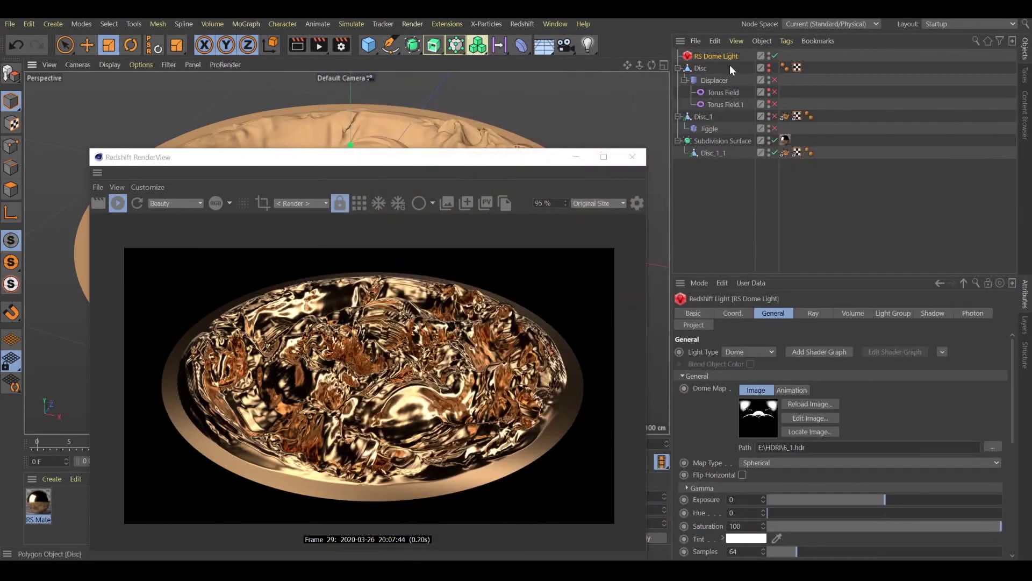
Add a camera, look through it, and give it a Redshift Camera tag
click(565, 46)
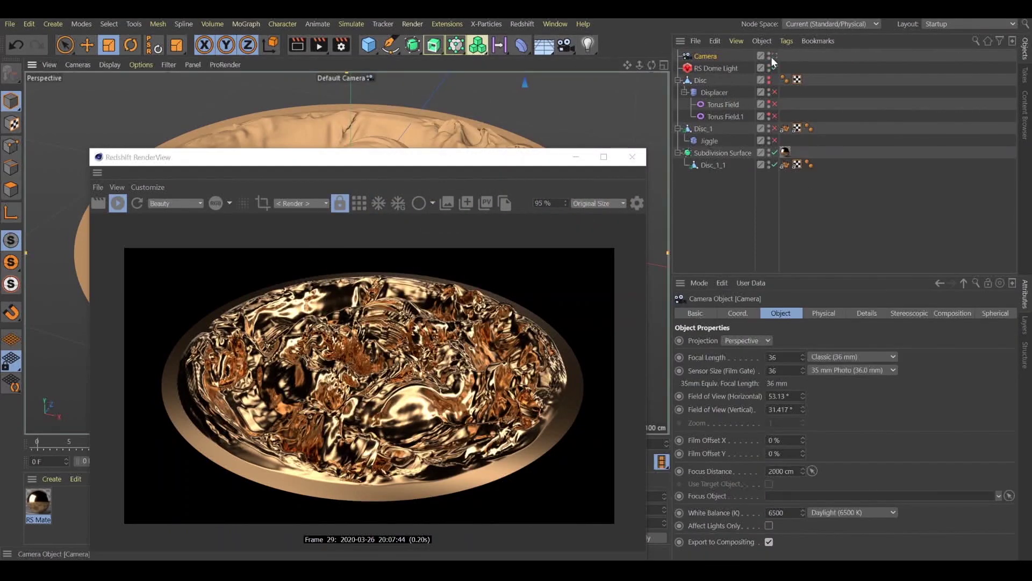
click(773, 56)
right_click(711, 61)
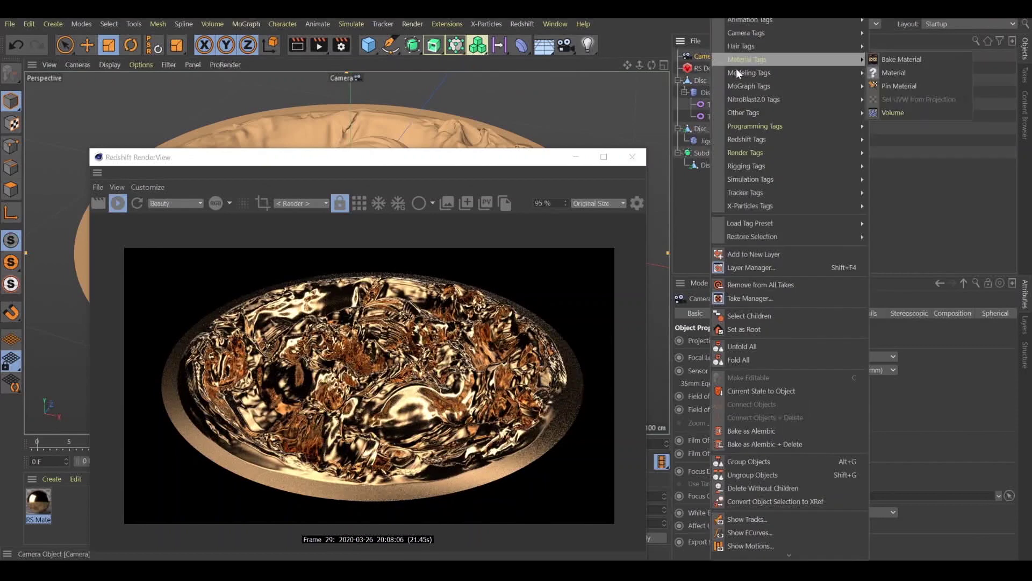
mouse_move(765, 153)
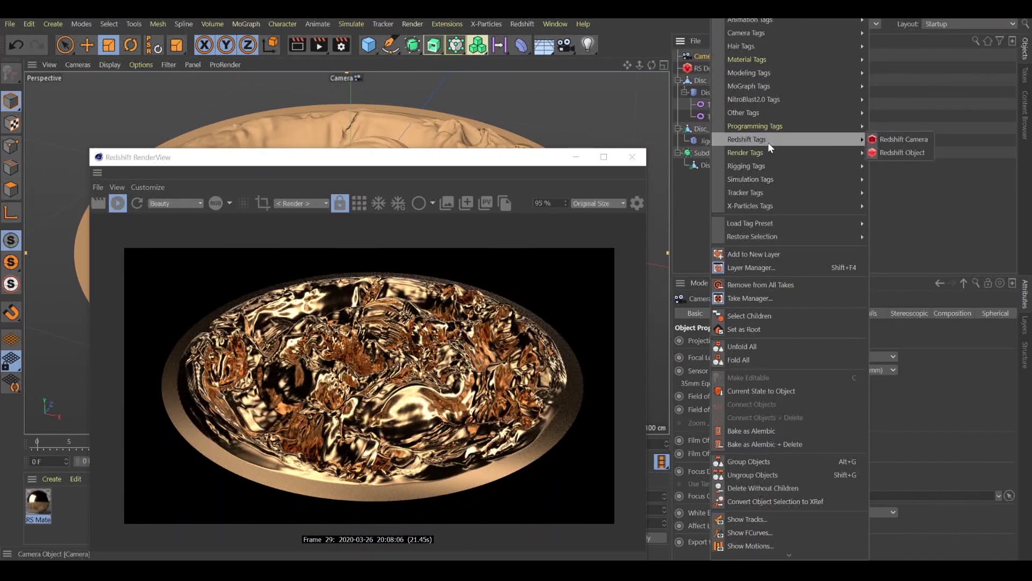
click(894, 141)
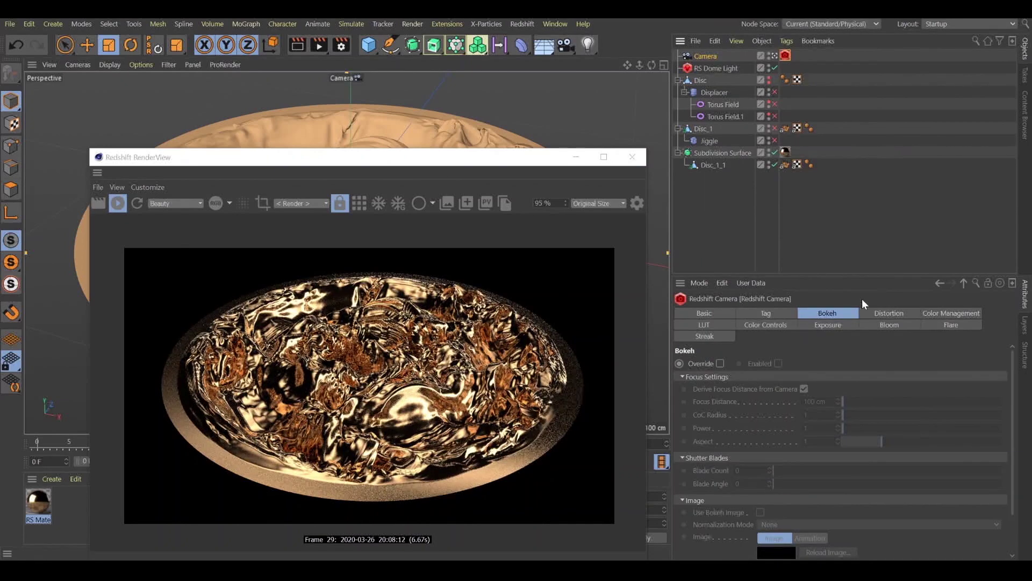
Override and enable bokeh, stop deriving focus distance from the camera, and set Focus Distance 200 cm, Power 1.1 and Aspect 0.8
click(720, 363)
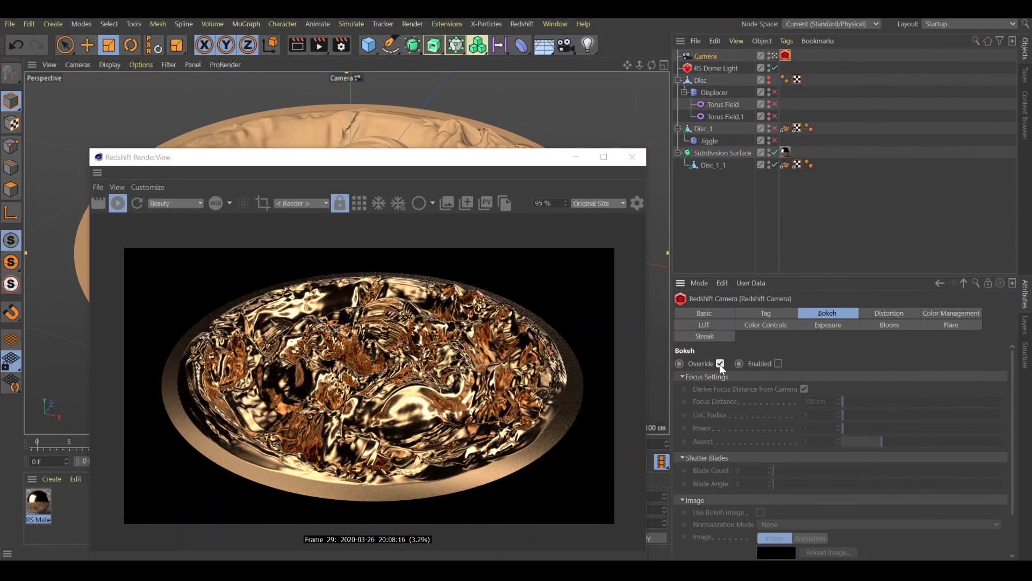
click(777, 363)
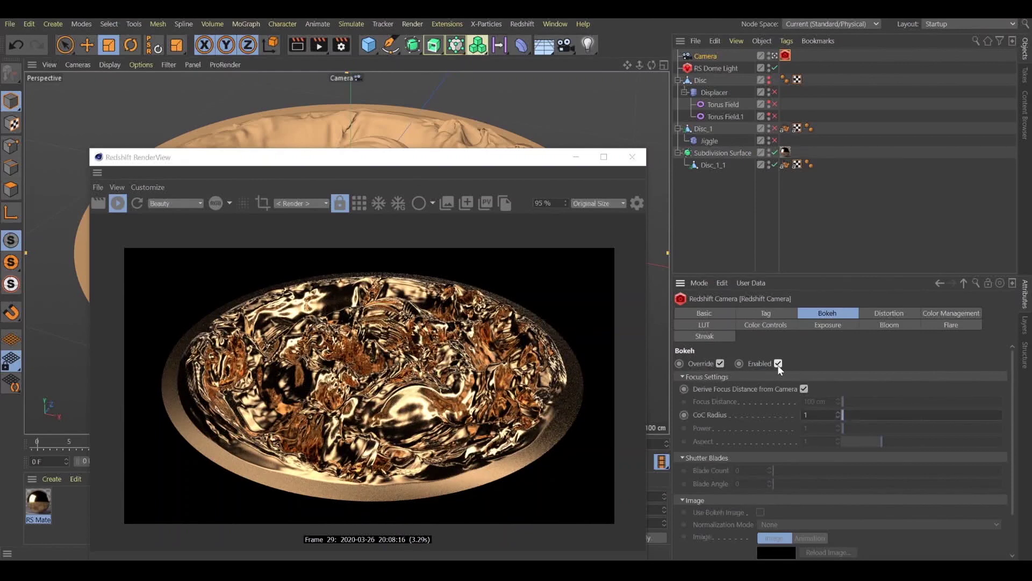
click(803, 388)
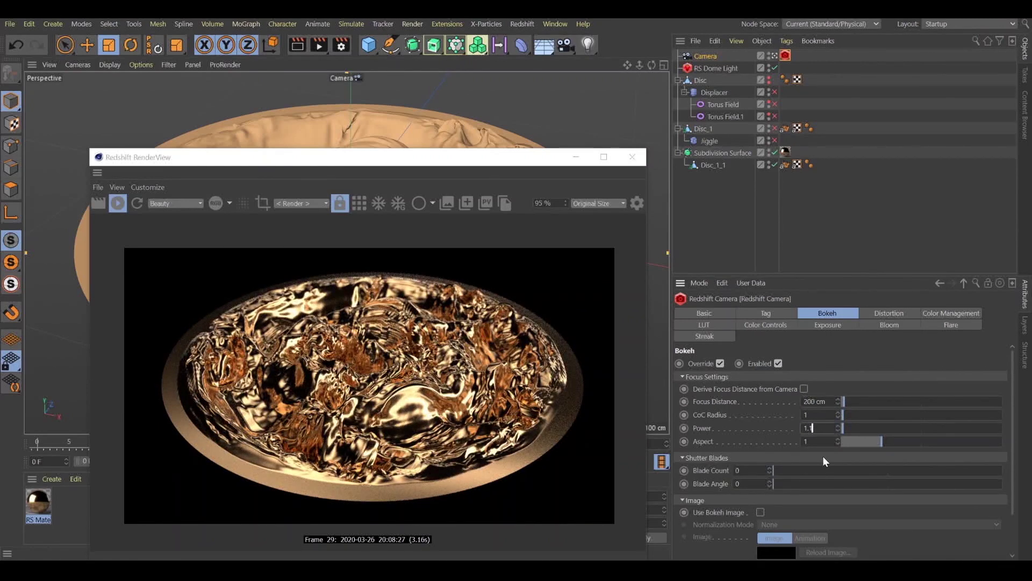
text(0.8)
key(Return)
Set the bokeh CoC Radius to 6 and the Focus Distance to 250 cm
click(848, 414)
drag(851, 414, 855, 415)
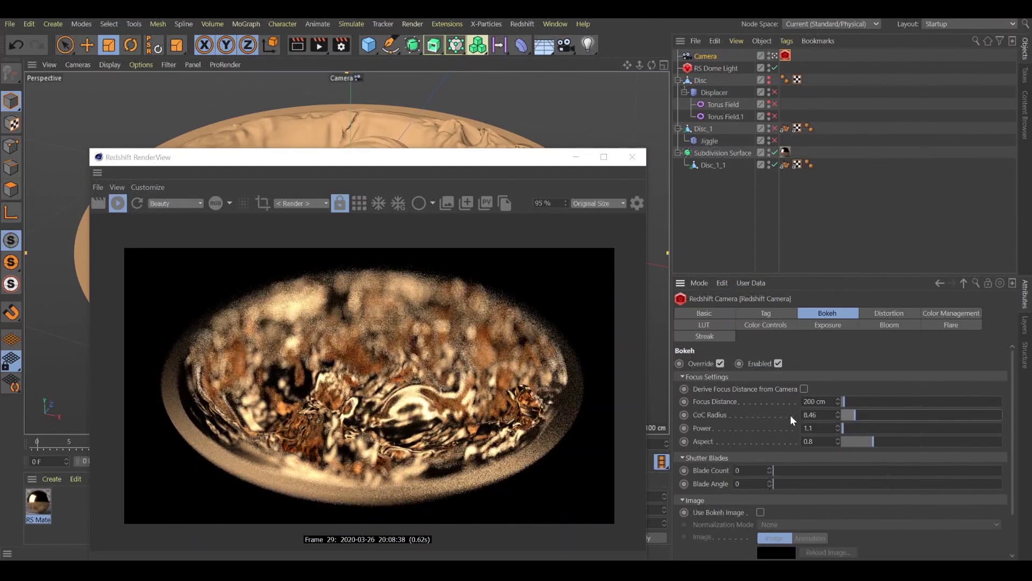
key(Return)
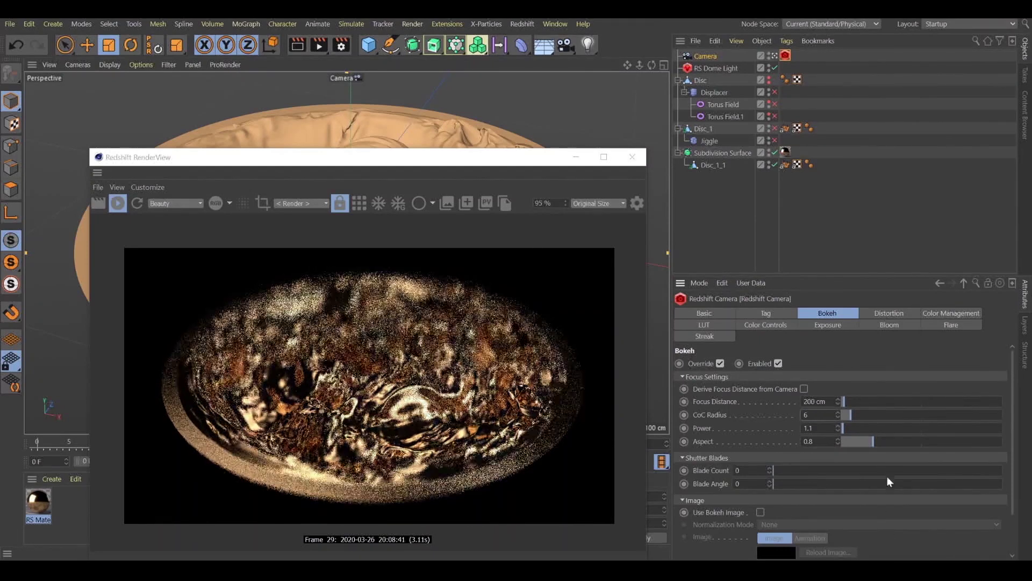
click(807, 401)
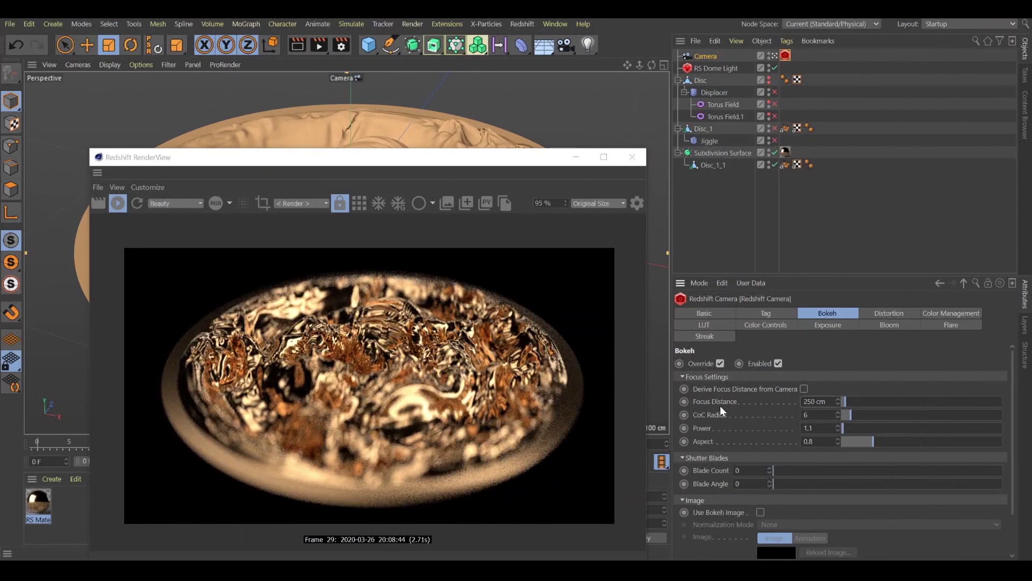
Bank the camera to 21° and move it closer to the disc
click(704, 56)
click(755, 313)
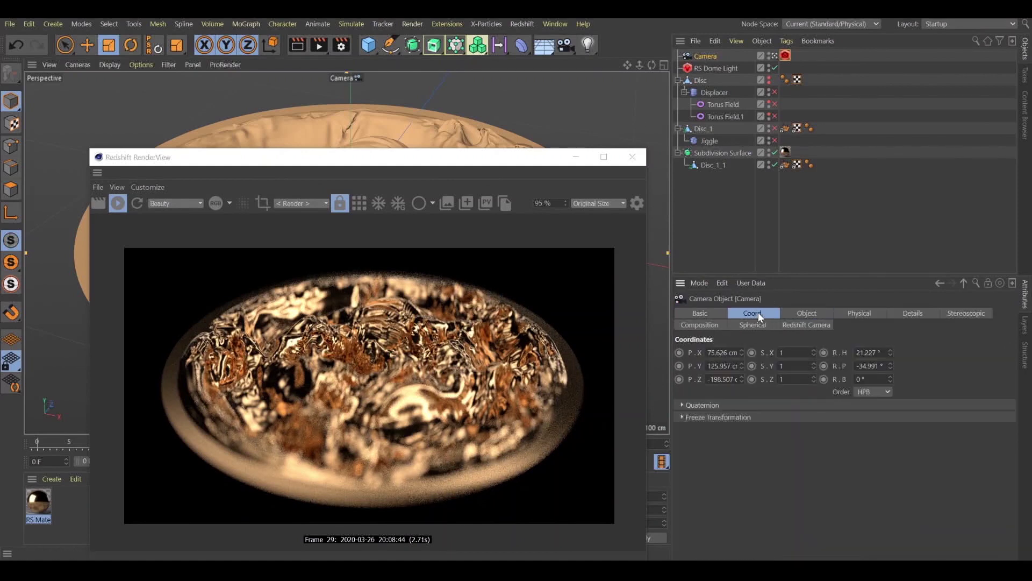
drag(890, 379, 924, 378)
drag(639, 64, 662, 66)
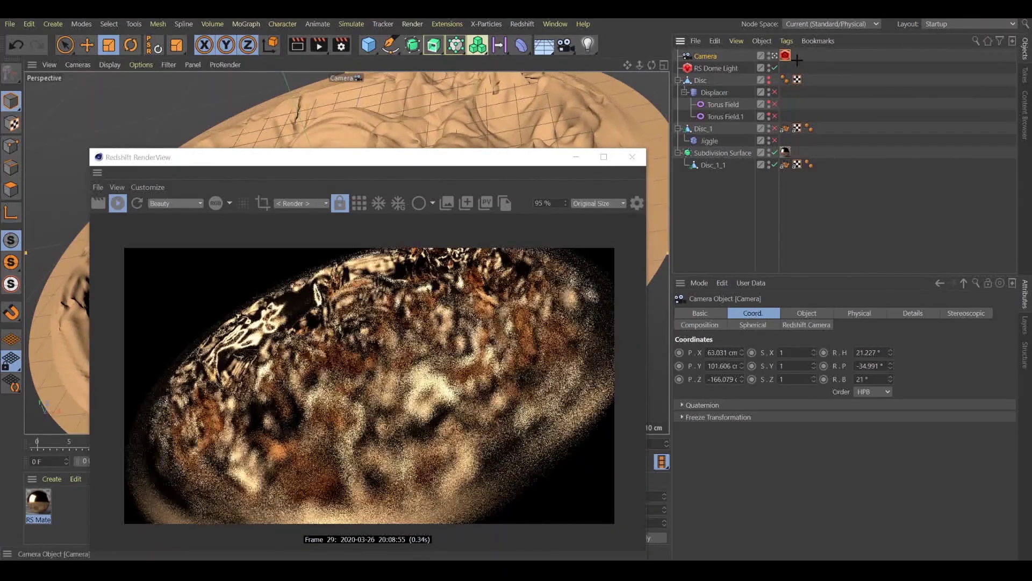
Try a bokeh Focus Distance of 225 cm on the Redshift Camera tag, and settle on 200 cm
click(785, 55)
double_click(815, 401)
text(225)
key(Return)
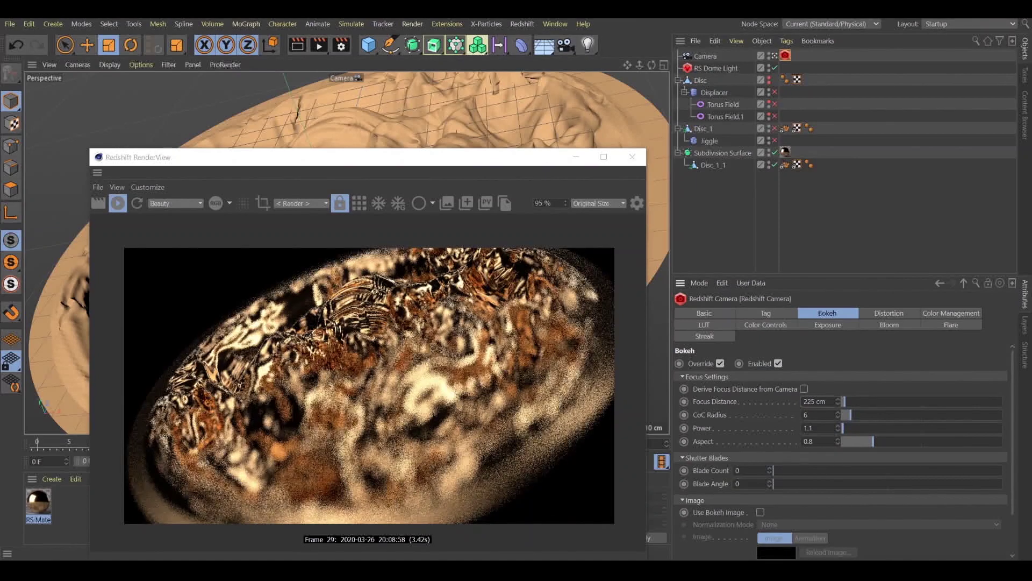
text(200)
key(Return)
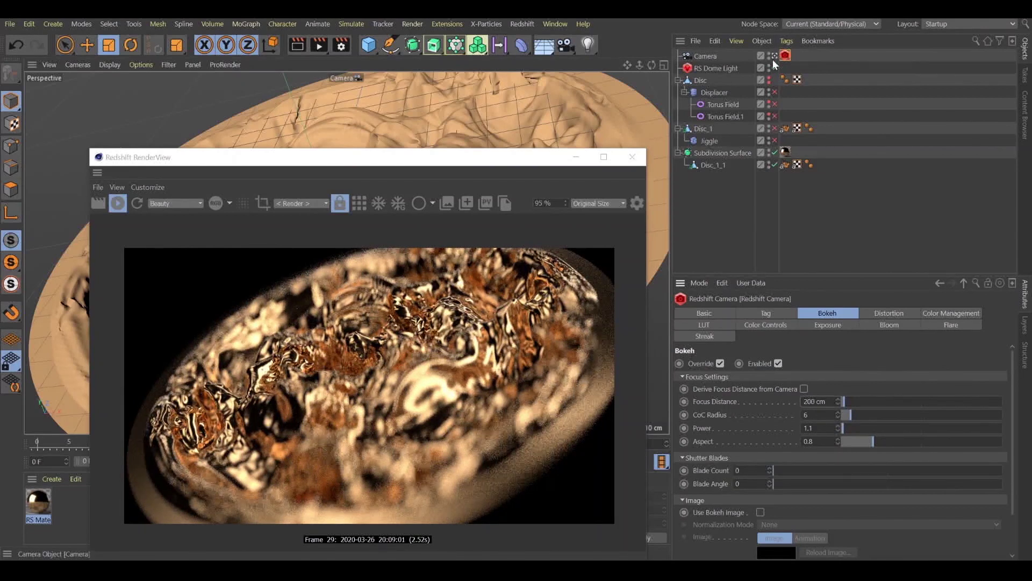
click(702, 57)
right_click(702, 58)
mouse_move(776, 185)
mouse_move(773, 166)
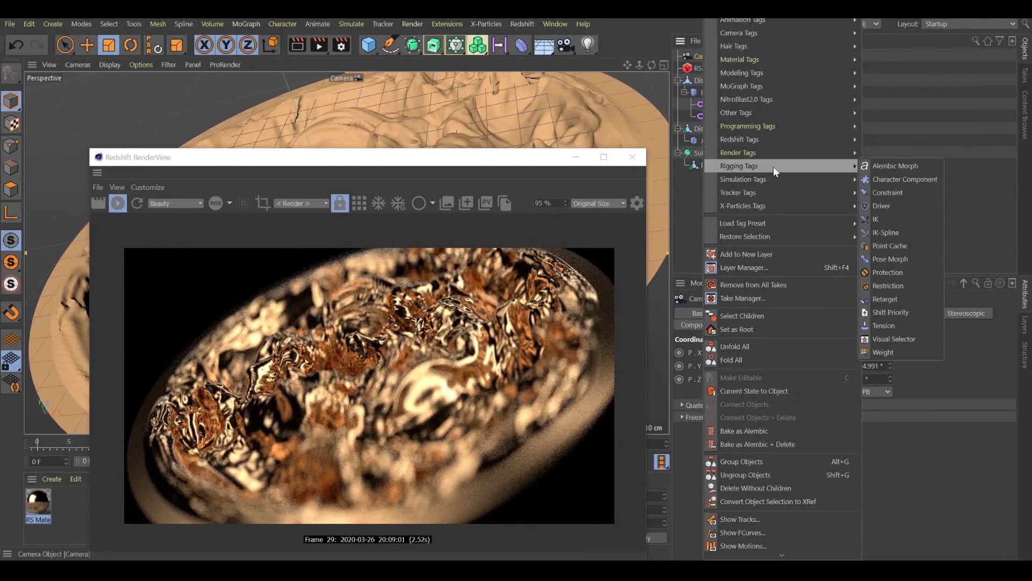
click(908, 262)
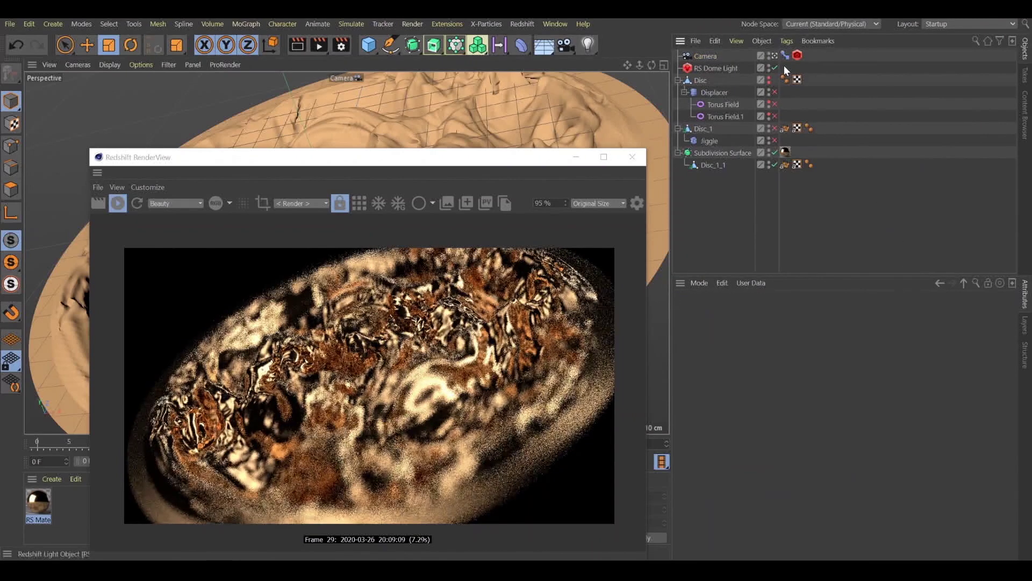
Add a Protection tag to the camera and delete its Pose Morph tag
right_click(725, 54)
mouse_move(782, 167)
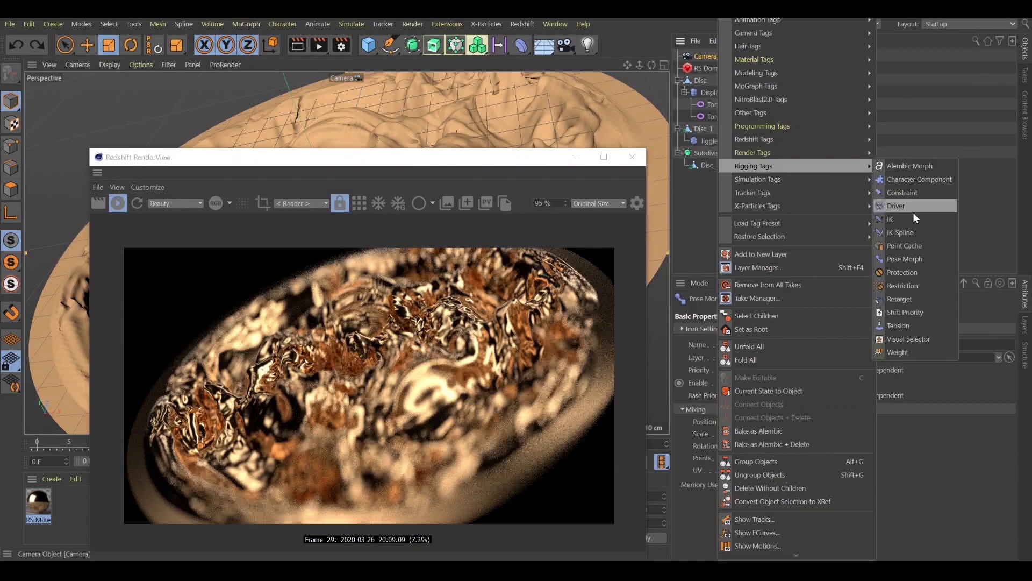
click(910, 271)
click(798, 55)
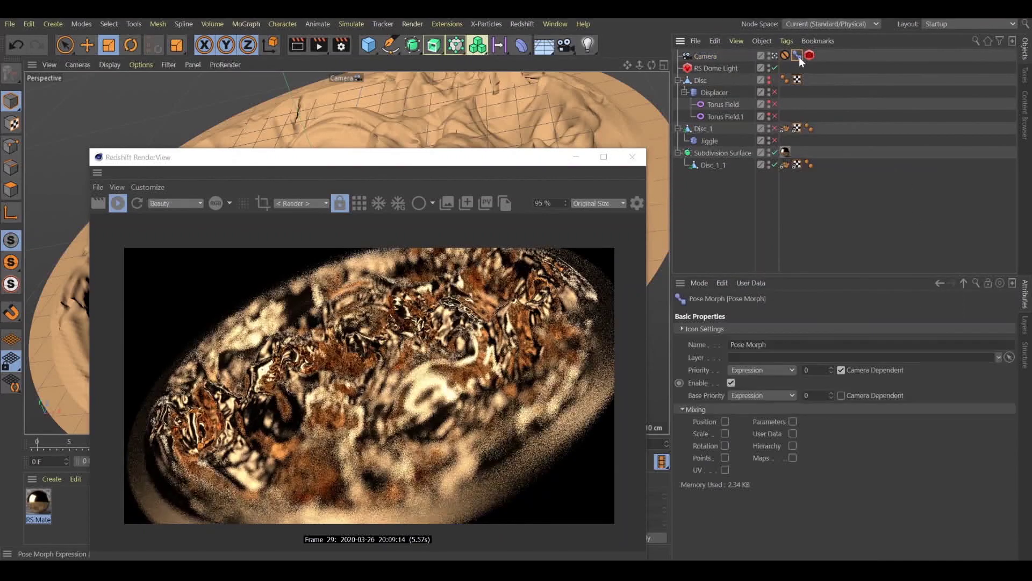
key(Delete)
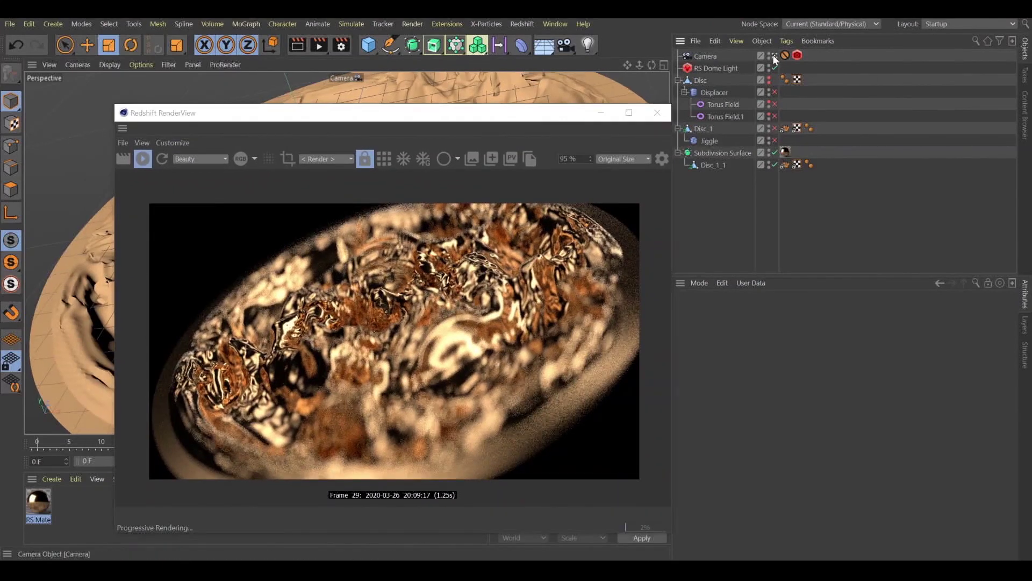
Compare the render from the default view with the one through the camera, and return to the camera view
click(773, 55)
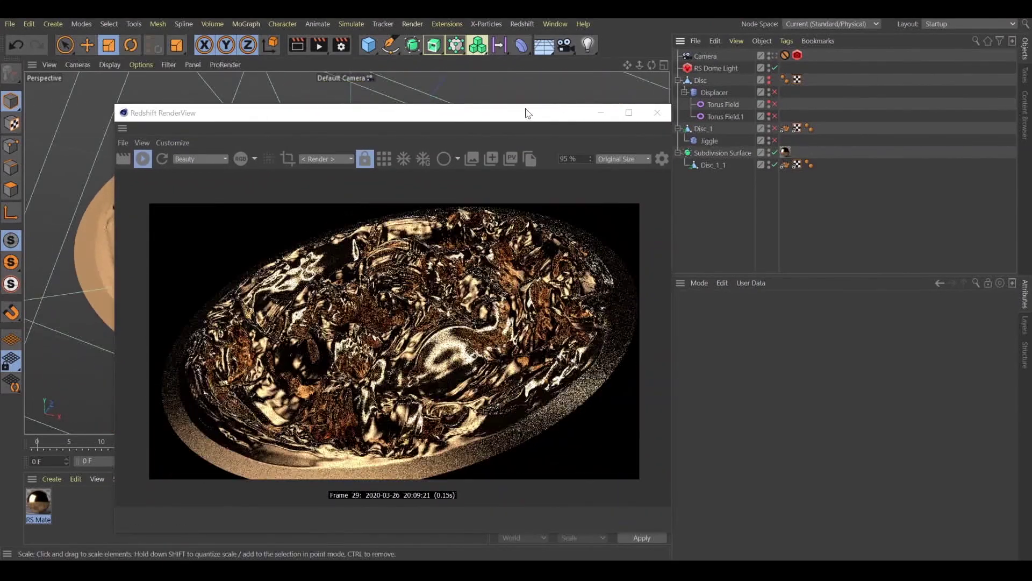
click(774, 56)
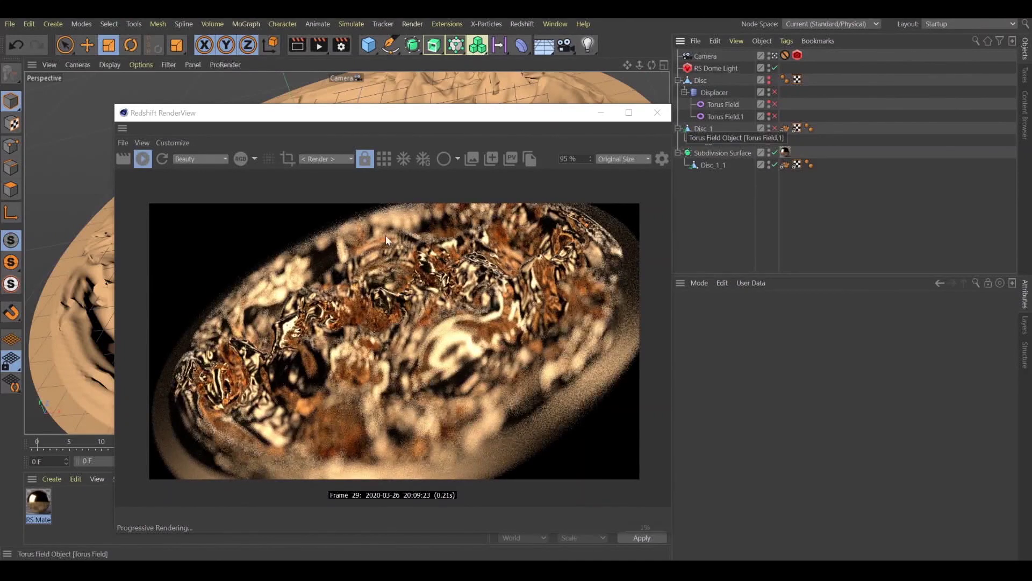
drag(411, 118, 421, 81)
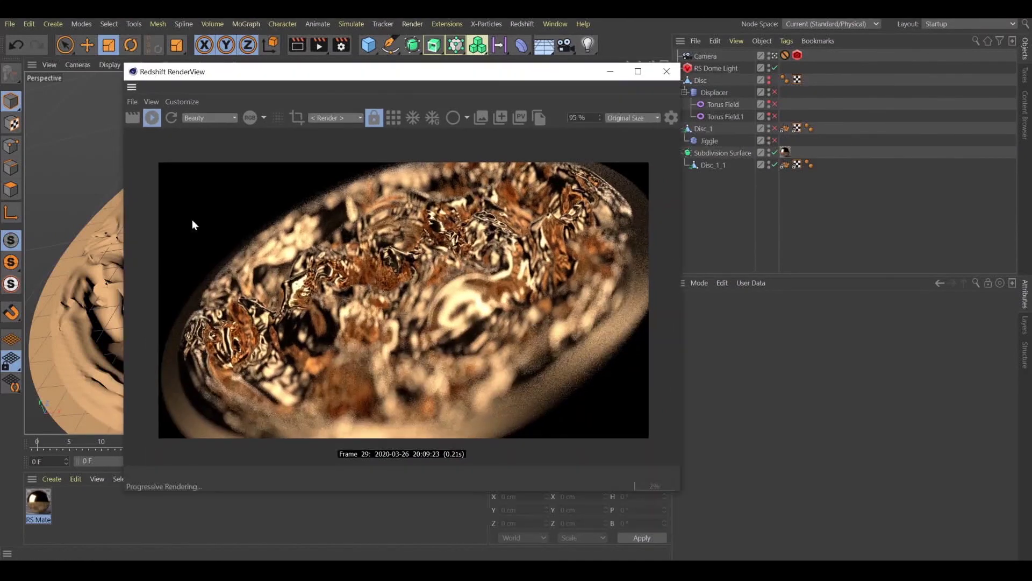
Open the RS Material's shader graph and add a Texture node beside the RS Material node
double_click(46, 505)
drag(185, 202, 307, 291)
drag(301, 250, 367, 261)
drag(319, 26, 459, 28)
key(BackSpace)
key(BackSpace)
key(BackSpace)
key(BackSpace)
text(tex)
drag(159, 101, 220, 151)
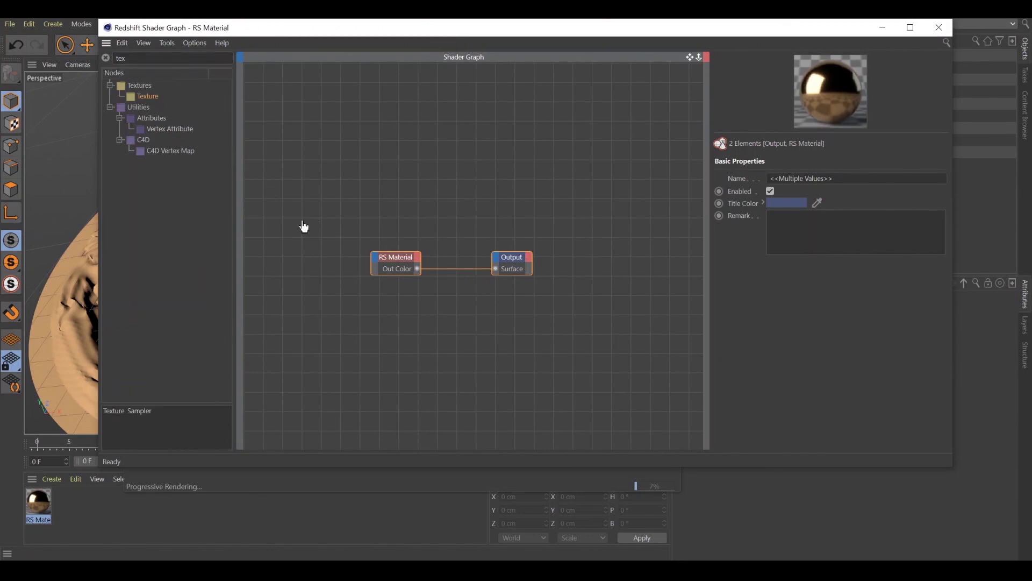
drag(304, 226, 303, 225)
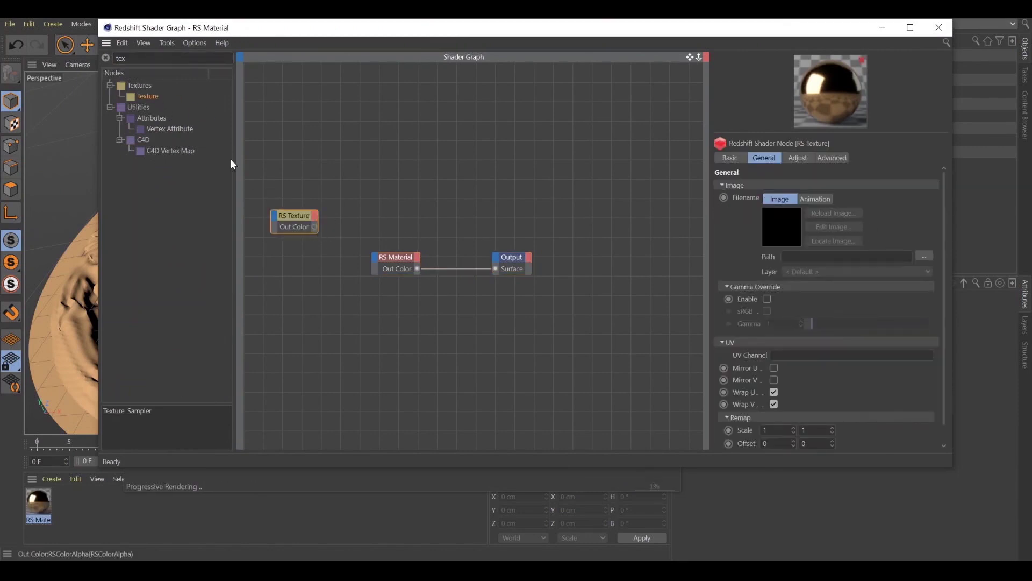
Add a Bump Map node below the RS Texture node in the shader graph
key(ctrl+a)
text(bump)
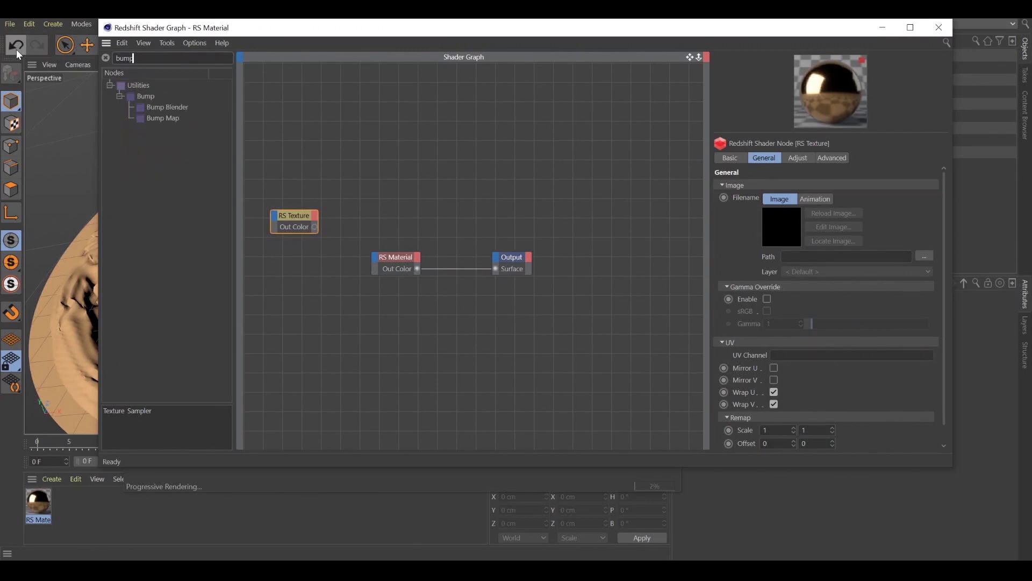
drag(162, 118, 316, 311)
Connect the RS Texture's Out Color to the Bump Map's Input, and the Bump Map's Out to the RS Material's overall Bump Input
drag(315, 226, 375, 261)
mouse_move(309, 327)
click(346, 328)
mouse_move(409, 360)
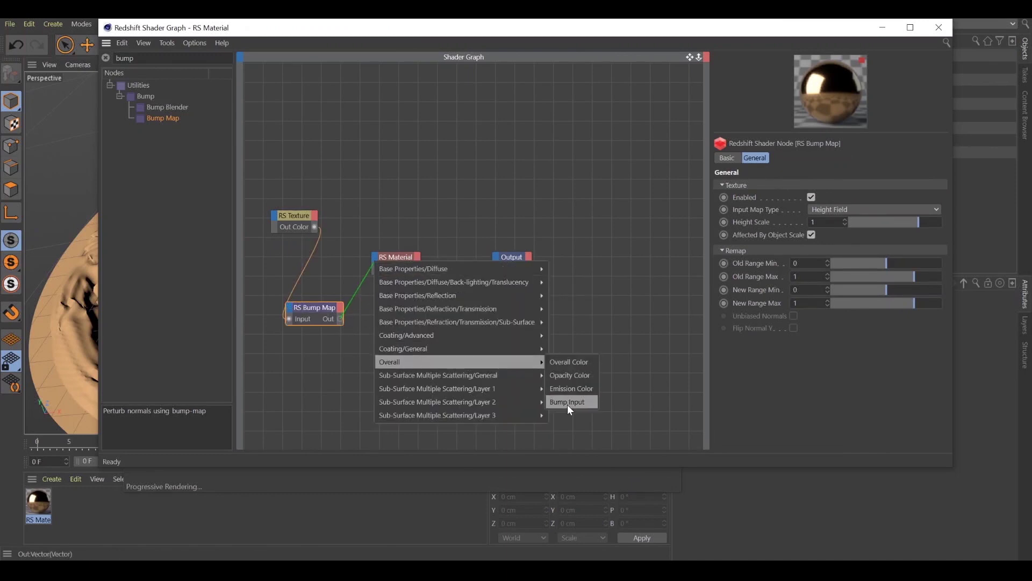
click(567, 405)
Load the TextureX Brushed Spin Aluminum image from E:\TEXTURES\metal into the RS Texture node
drag(294, 217, 279, 214)
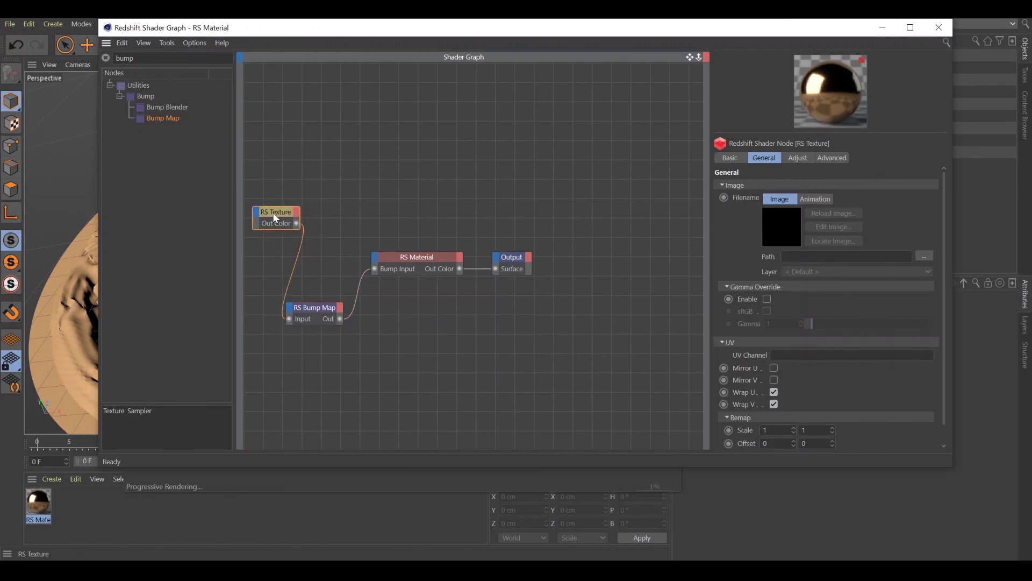
click(924, 256)
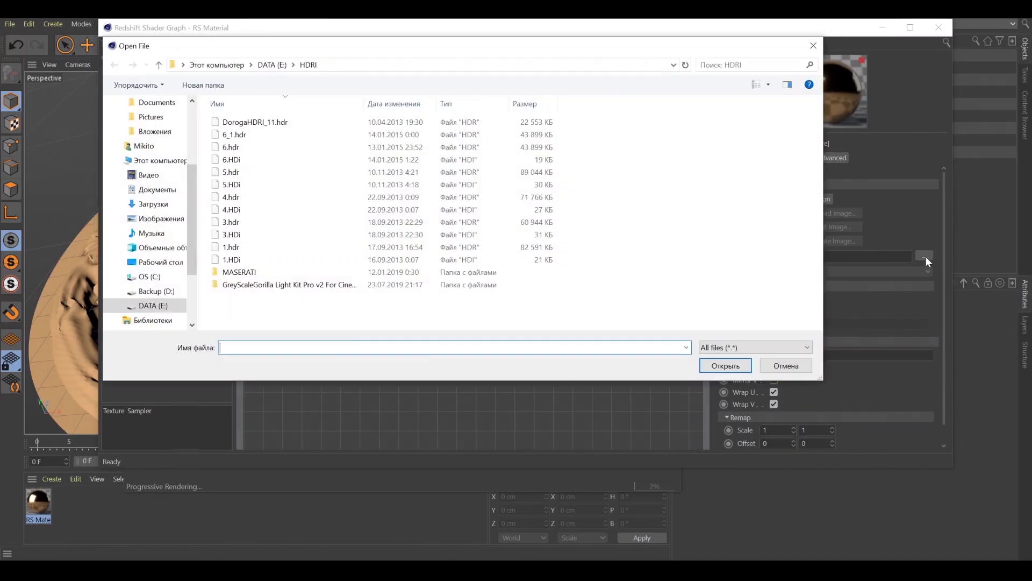
click(278, 67)
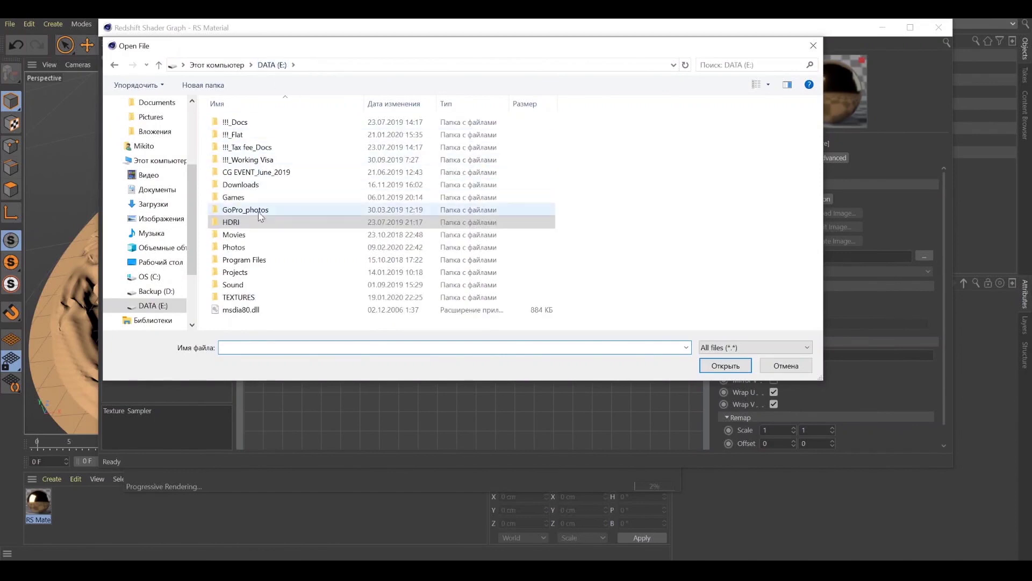
double_click(237, 295)
scroll(257, 263, down, 3)
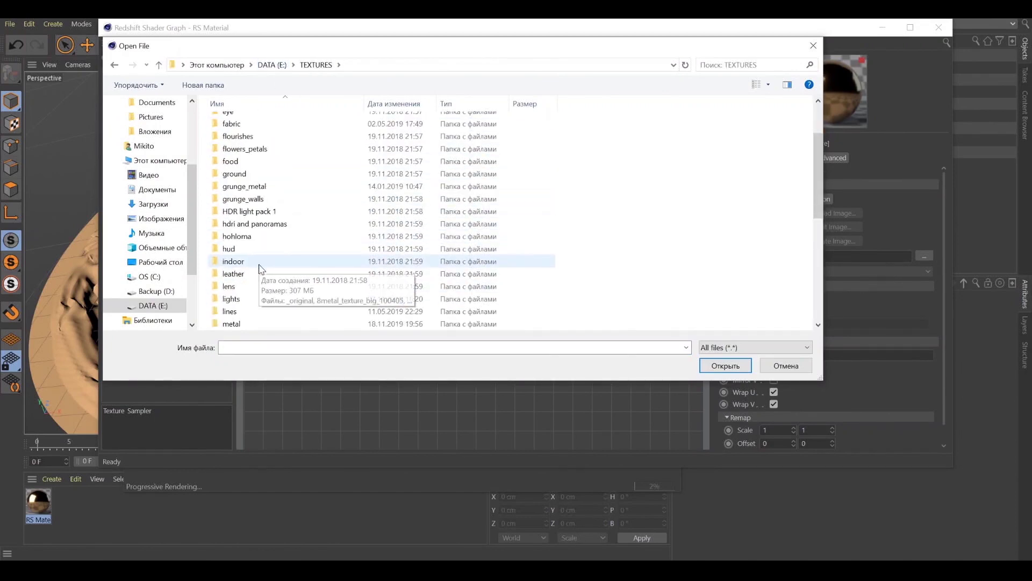
double_click(245, 290)
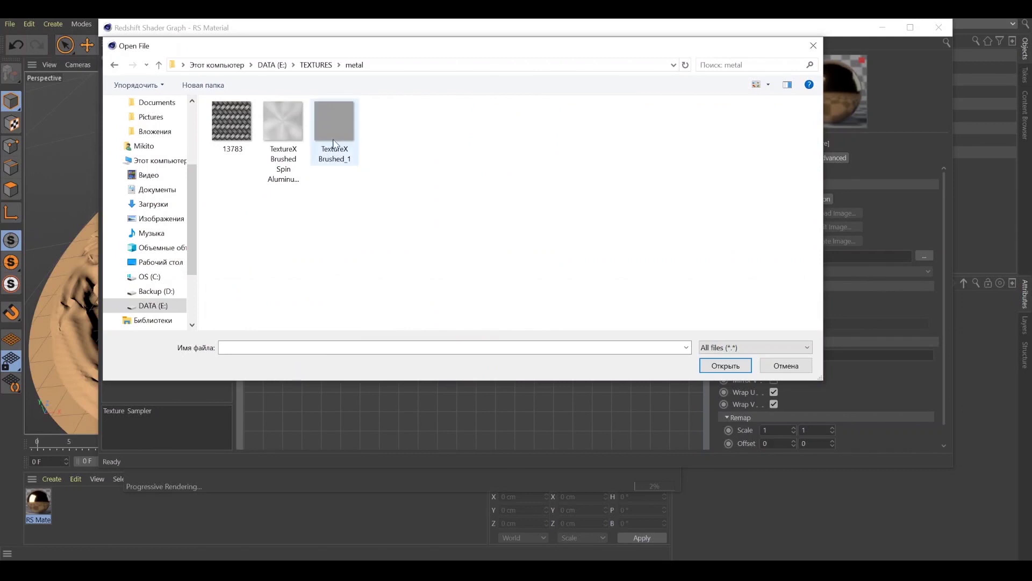
double_click(290, 124)
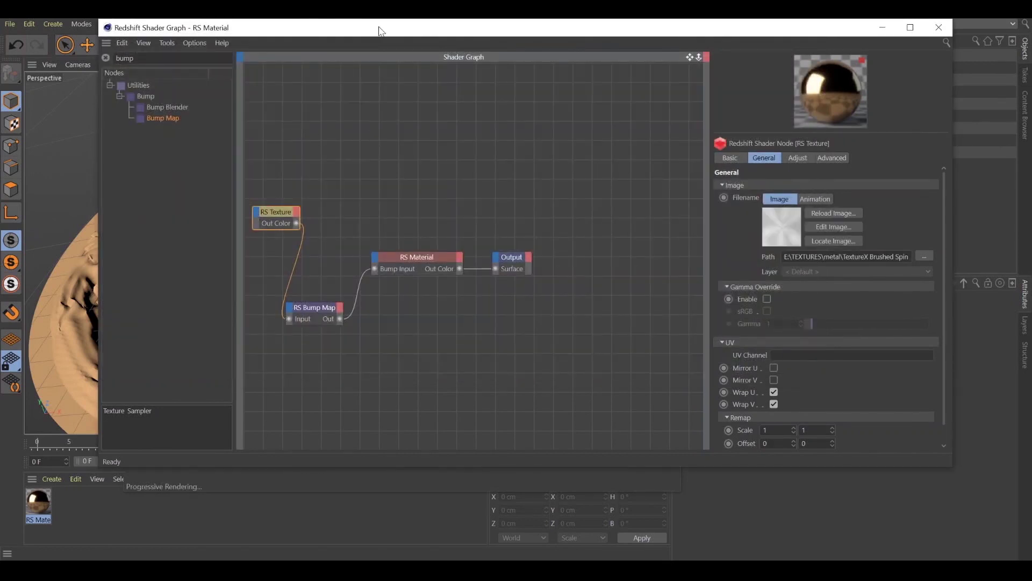
Set the RS Bump Map's Height Scale to 0.5 and clear the shader graph away from the render
drag(379, 31, 703, 463)
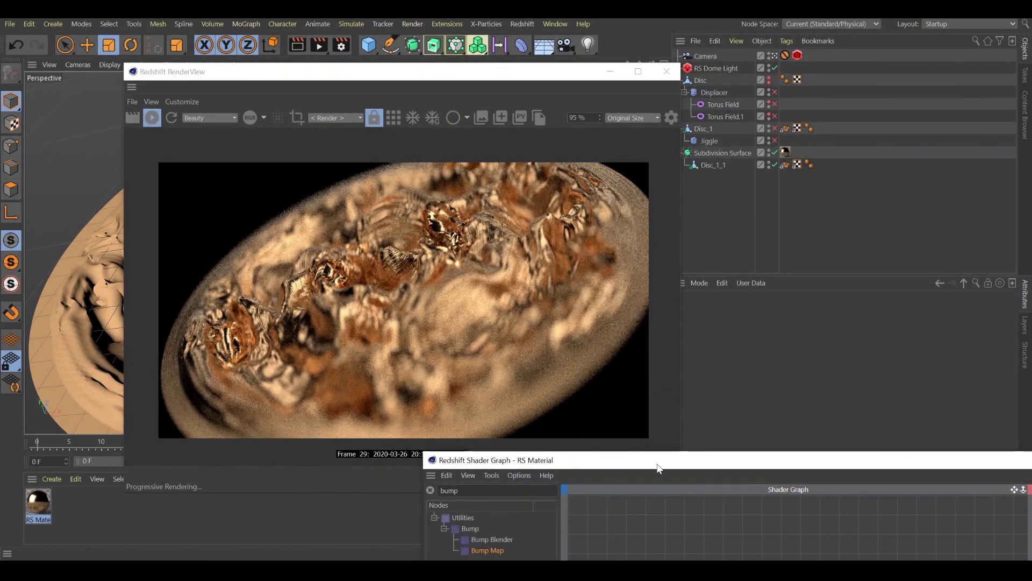
drag(658, 466, 506, 62)
click(447, 243)
click(487, 338)
drag(810, 62, 657, 55)
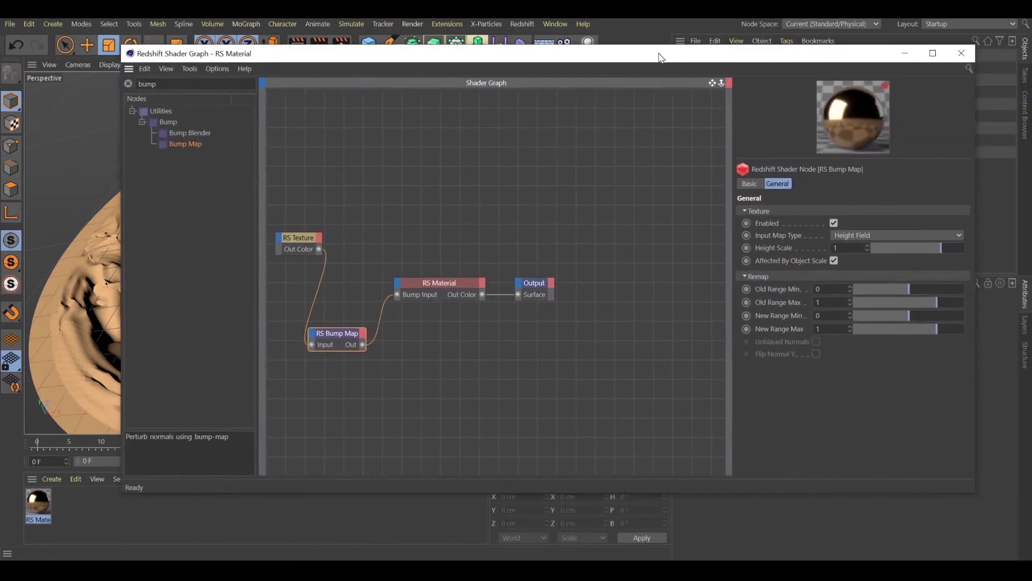
text(0.5)
key(Return)
drag(728, 60, 721, 453)
click(897, 448)
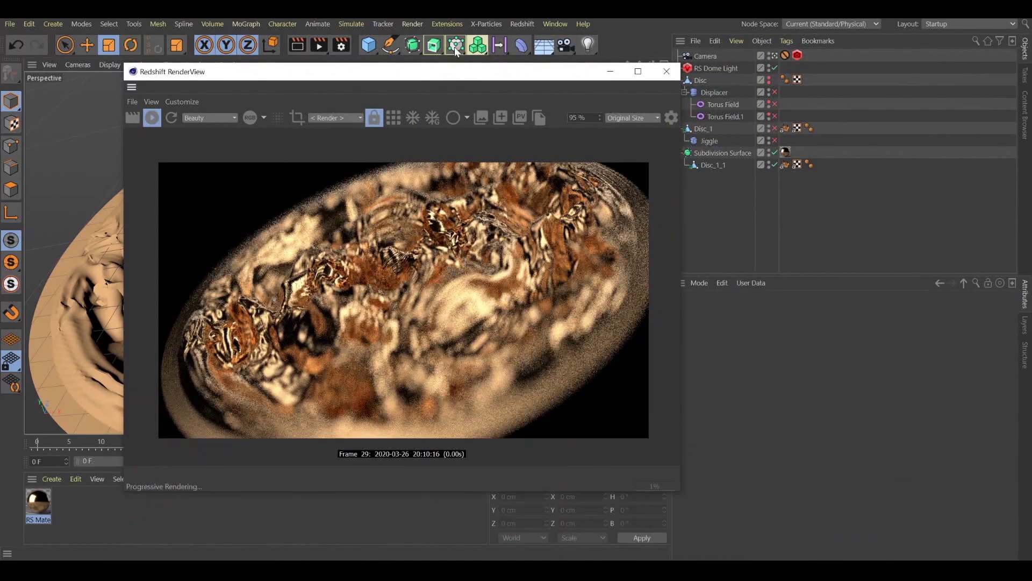
Preview the bump-textured render at frames 20 and 26 beside the viewport
drag(426, 73, 737, 38)
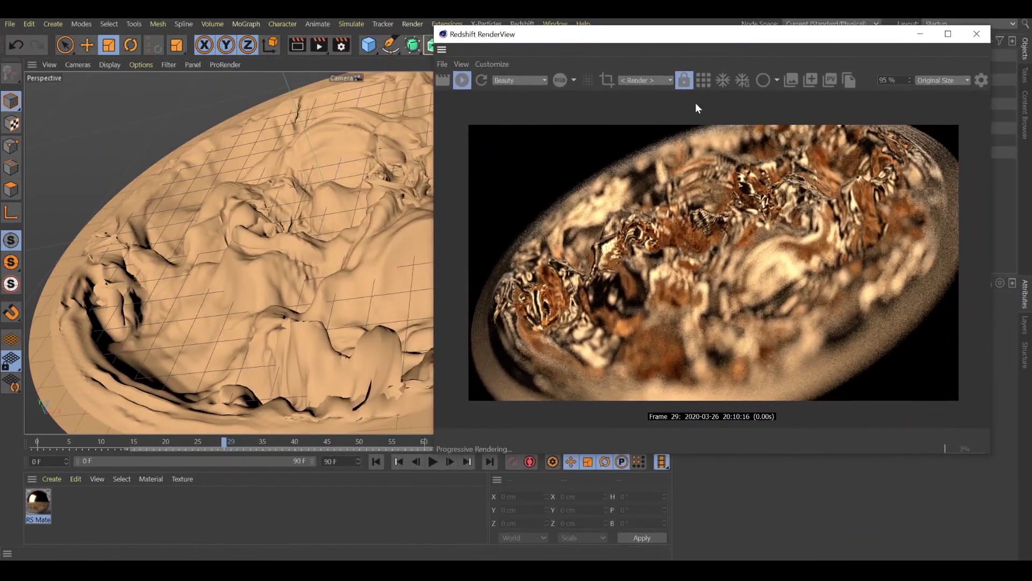
click(167, 441)
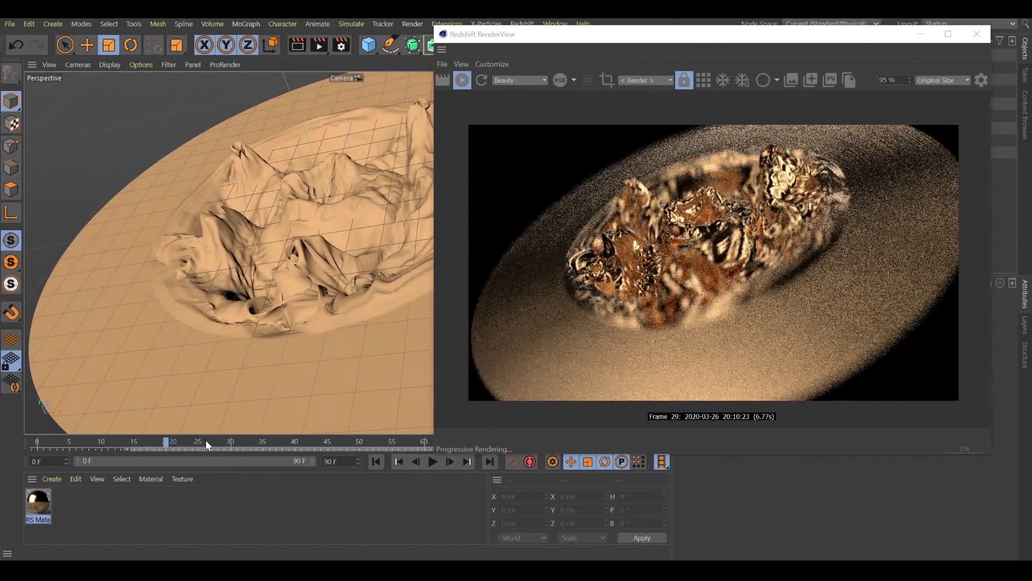
click(206, 441)
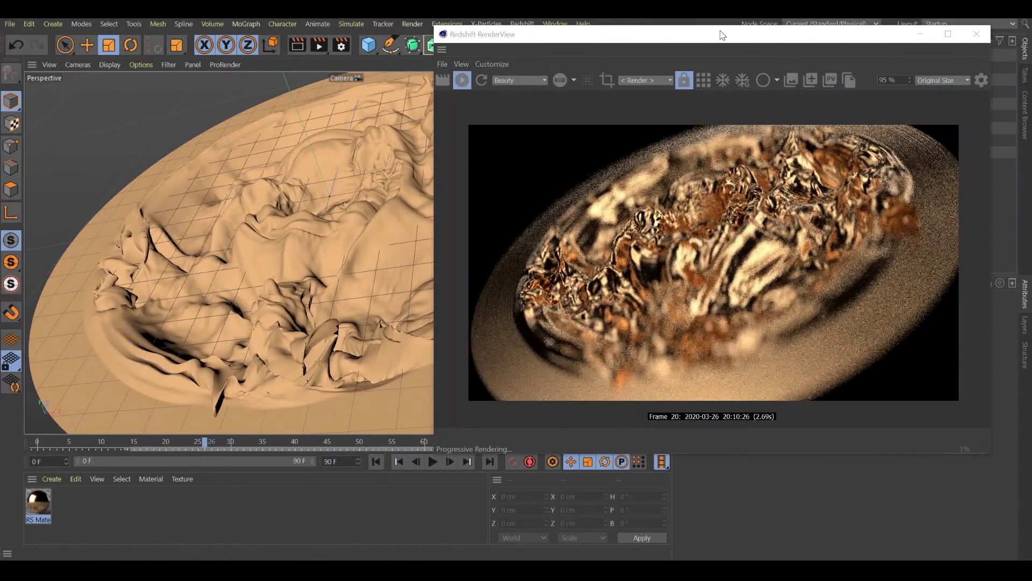
drag(719, 33, 335, 46)
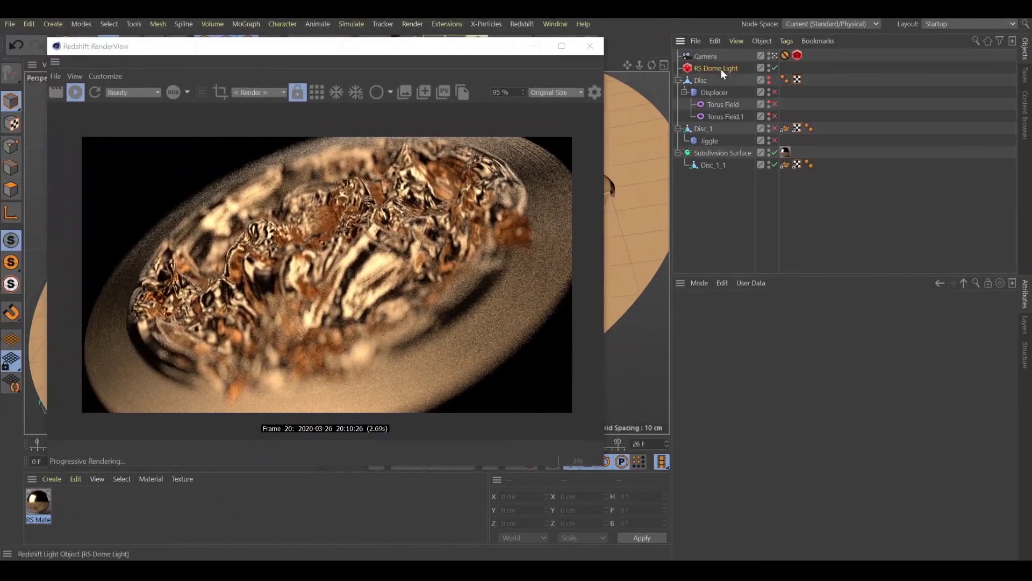
Rotate the RS Dome Light to a heading of 43° with a pitch of 0° to change the reflections
click(721, 68)
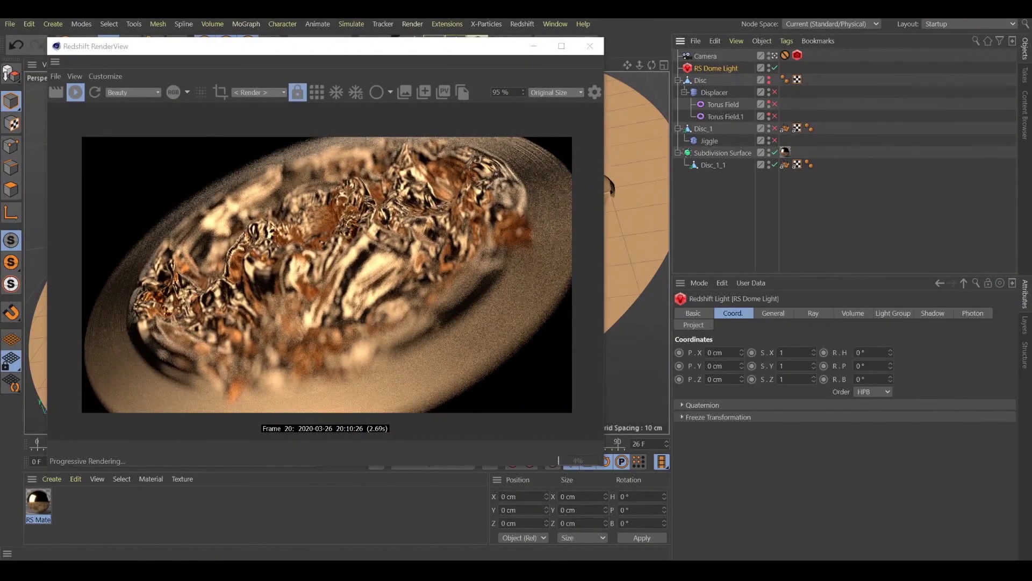
mouse_move(890, 353)
mouse_down()
mouse_move(954, 340)
mouse_move(911, 374)
mouse_move(895, 365)
mouse_up()
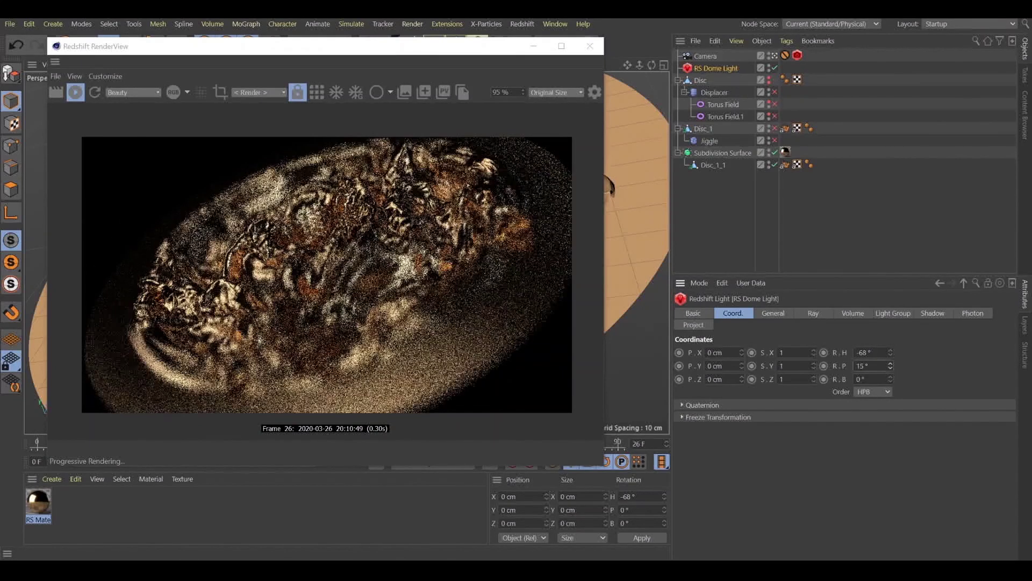
drag(890, 365, 891, 369)
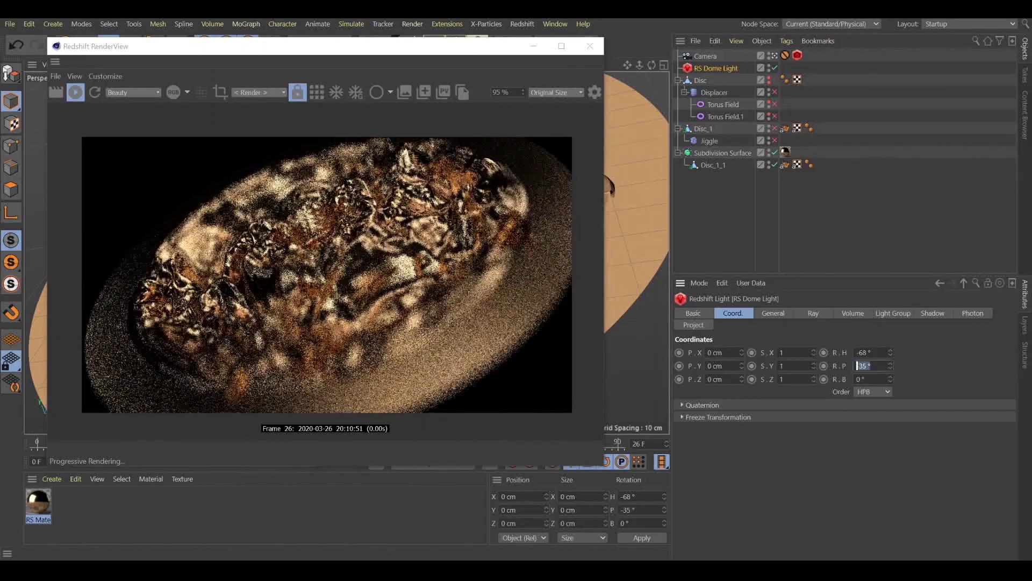
text(0)
key(Return)
drag(889, 353, 889, 284)
Enable Photographic Exposure in the widened RenderView's display settings and raise Vignetting to about 5.8
click(593, 91)
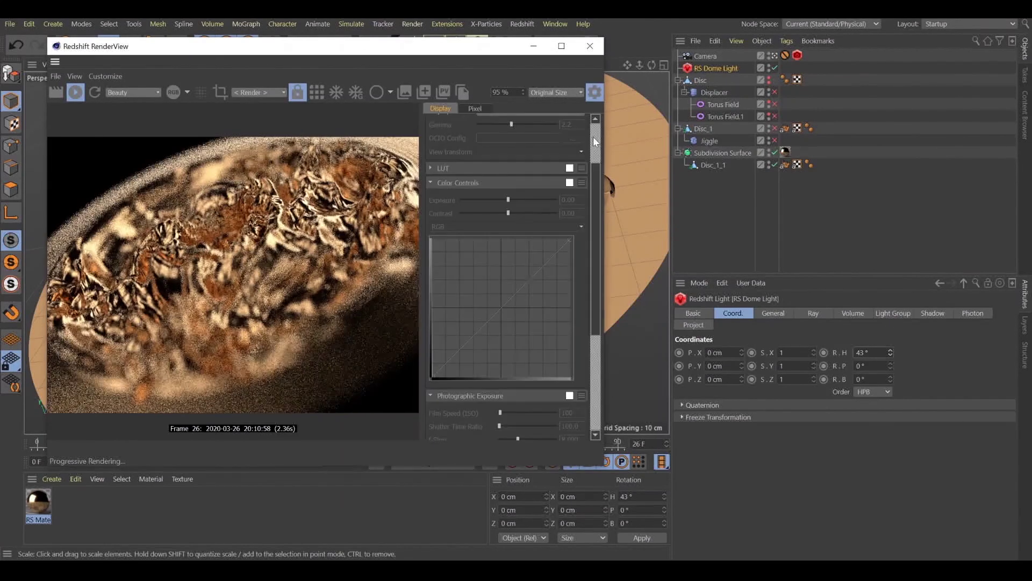
drag(602, 234, 822, 234)
scroll(701, 132, up, 2)
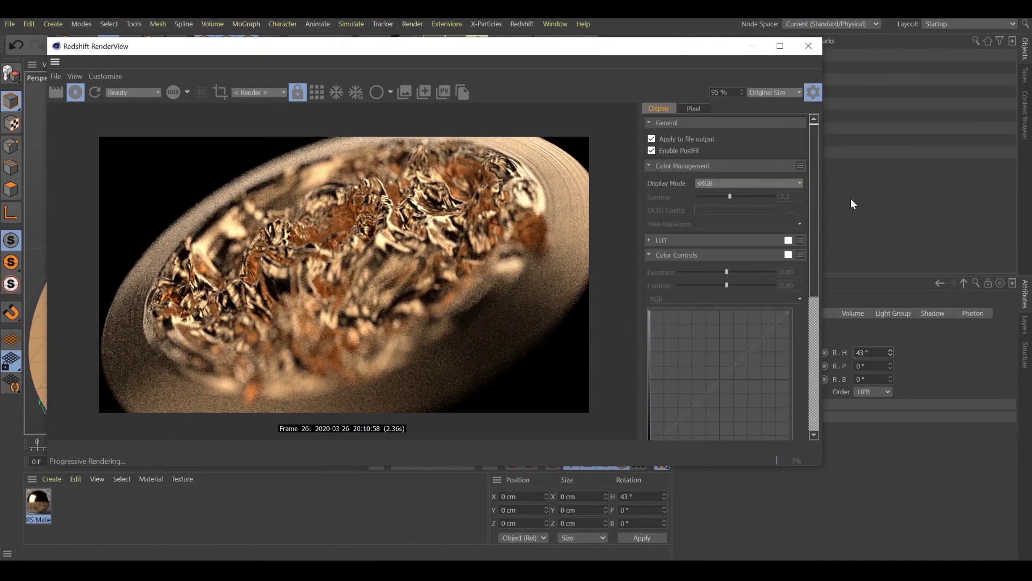
mouse_move(814, 221)
mouse_down()
mouse_move(828, 307)
mouse_move(808, 237)
mouse_up()
click(645, 189)
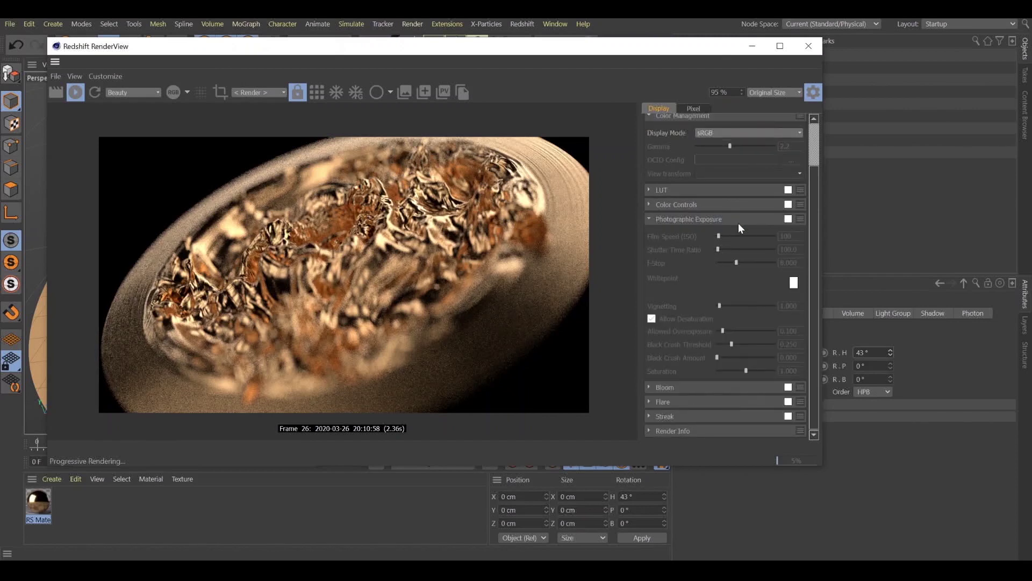
click(787, 218)
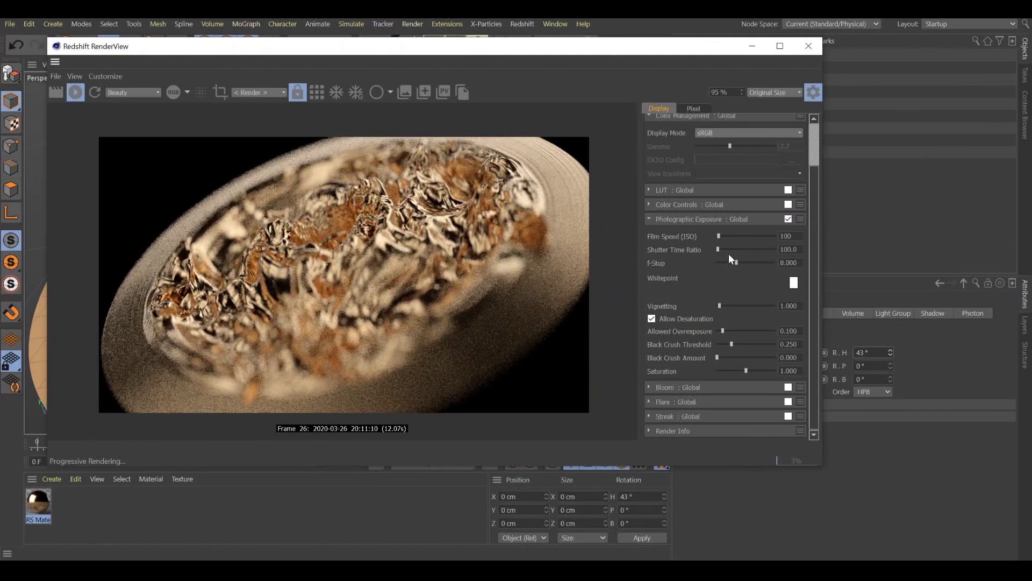
mouse_move(719, 308)
mouse_down()
mouse_move(742, 303)
mouse_move(732, 304)
mouse_up()
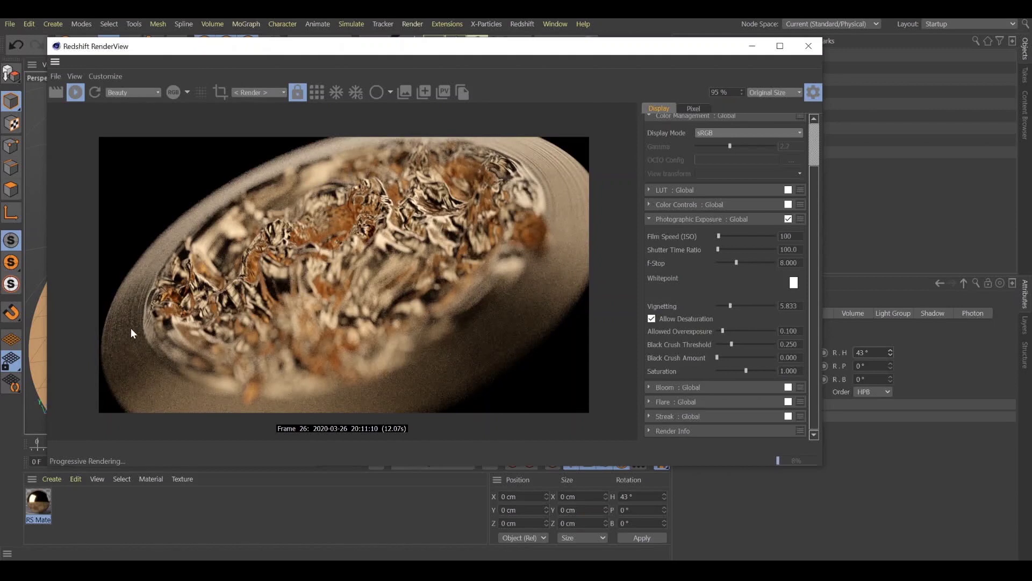
click(649, 219)
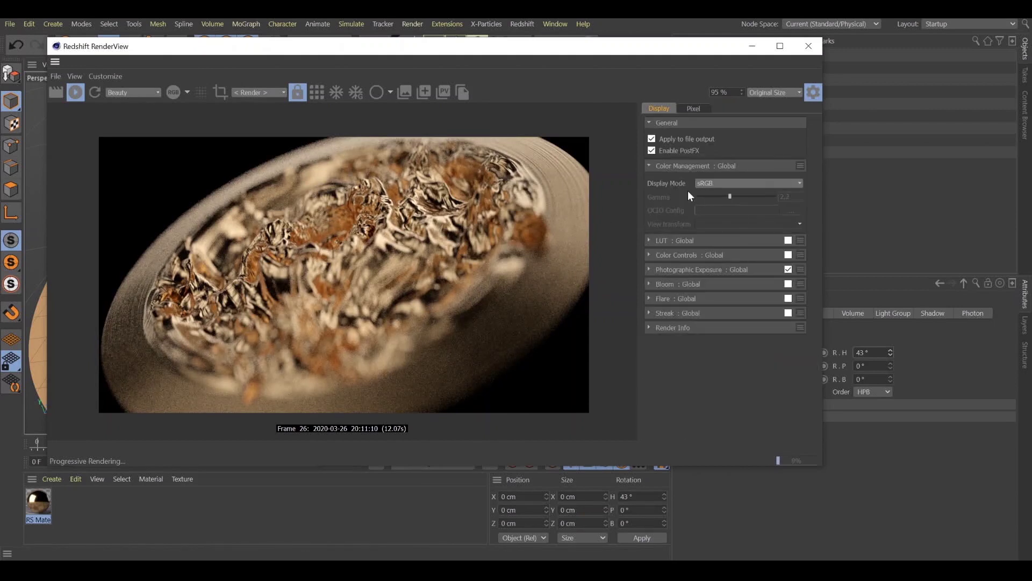
Enable Color Controls and shape the RGB curve into a gentle S with slightly brighter highlights and darker shadows
click(649, 166)
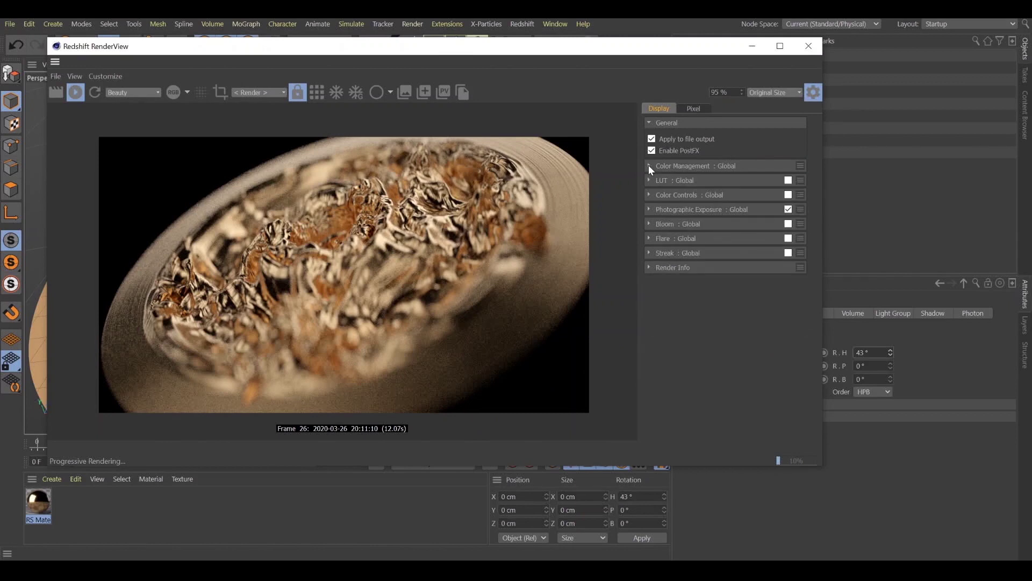
click(649, 195)
click(788, 195)
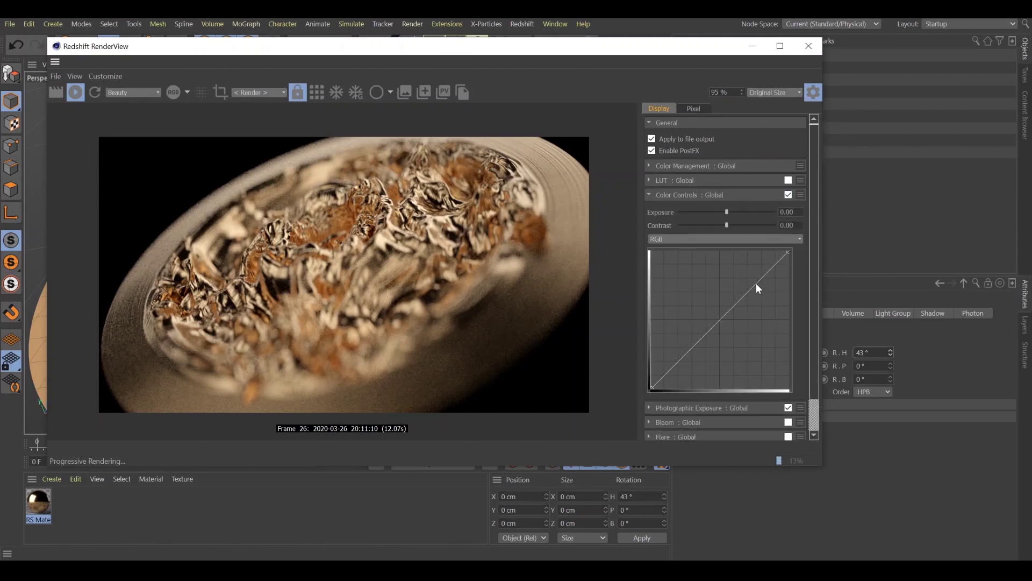
drag(757, 281, 751, 276)
drag(699, 332, 700, 346)
drag(751, 276, 754, 279)
click(700, 348)
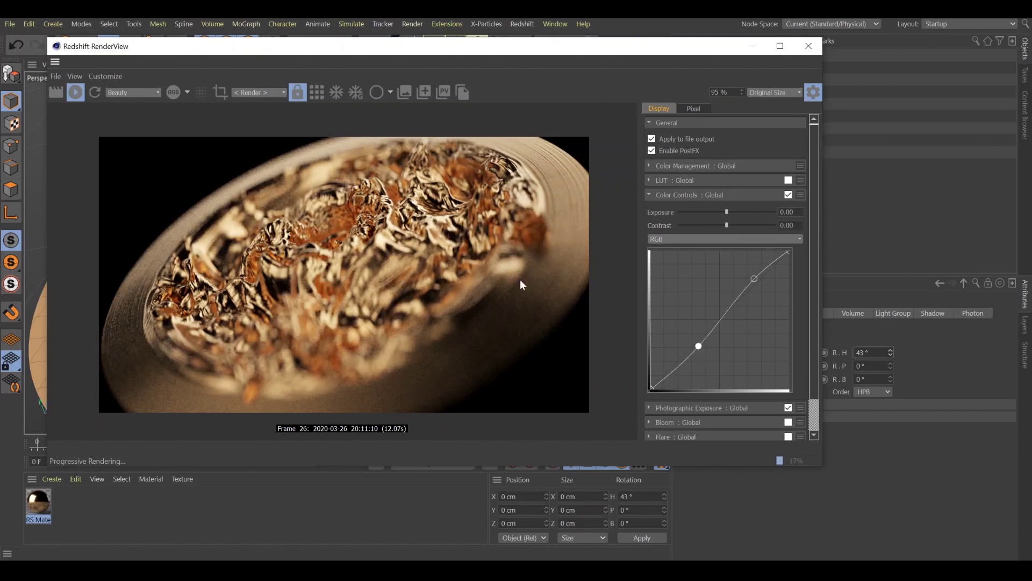
drag(673, 370, 672, 375)
drag(696, 343, 701, 346)
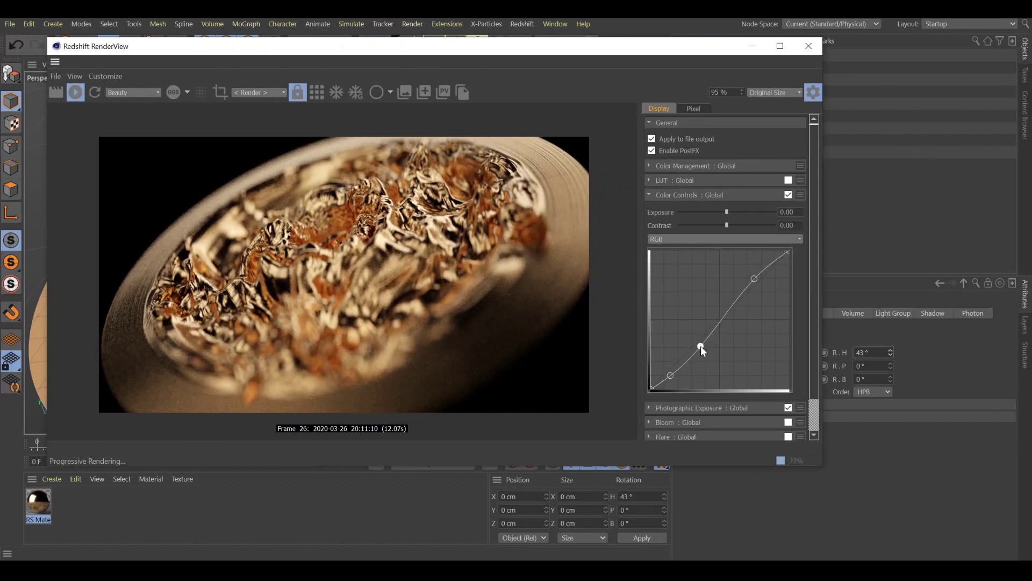
Hide the RenderView's display settings and close the render window
click(813, 92)
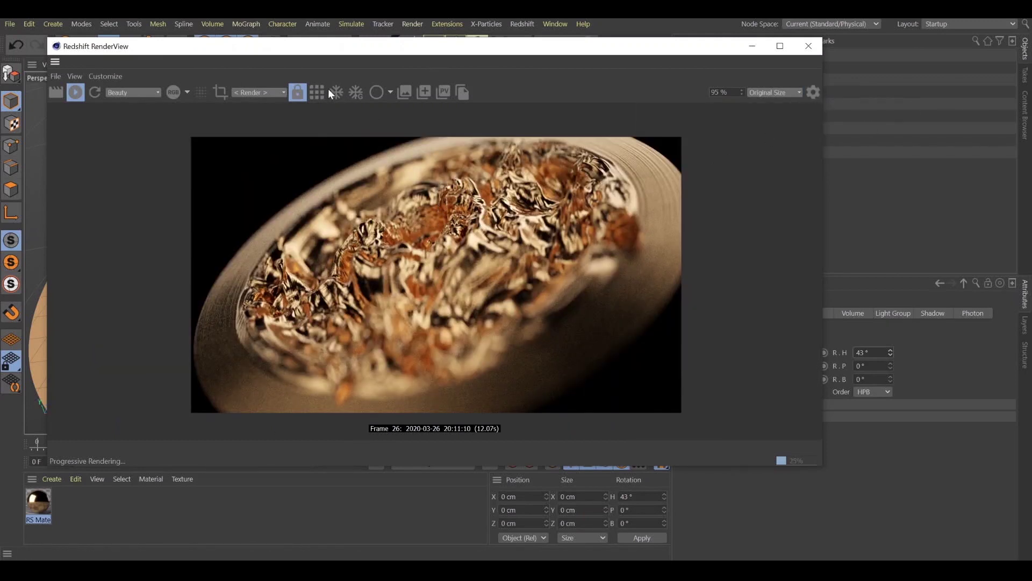
drag(320, 51, 346, 68)
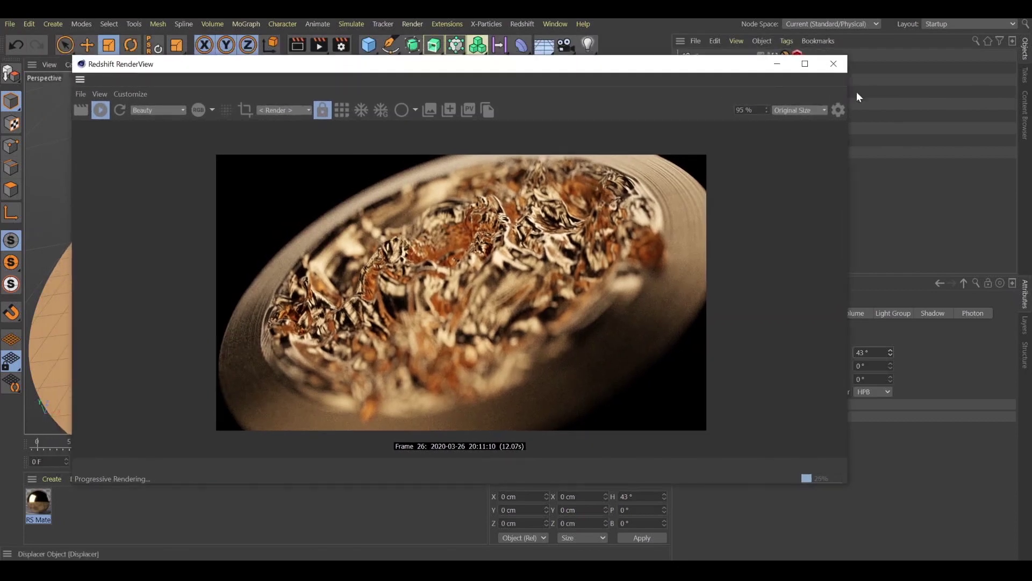
click(837, 63)
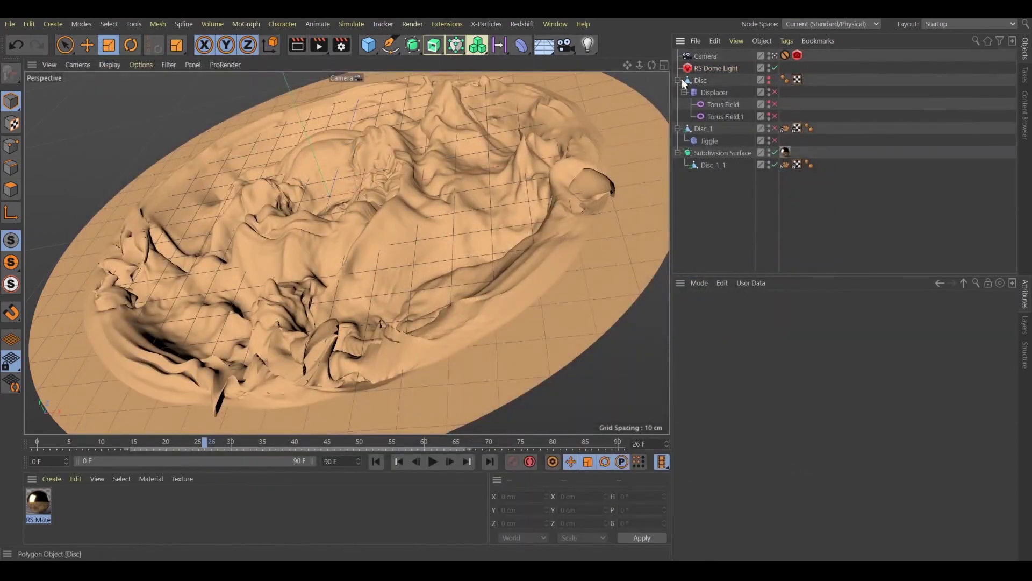
Switch to the default camera, disable the Subdivision Surface and its Disc_1_1 child, and tidy the object hierarchy
click(772, 55)
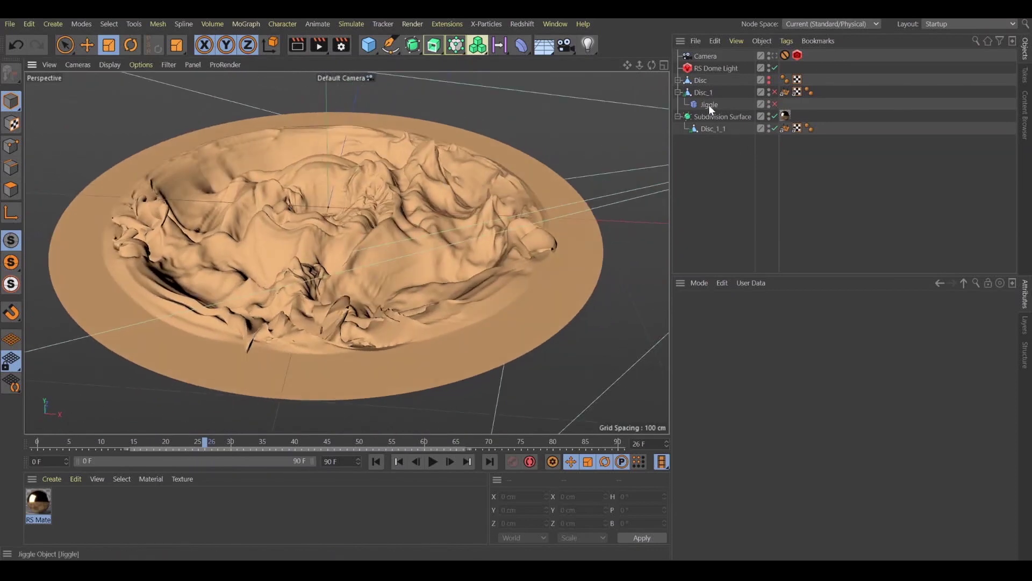
click(677, 92)
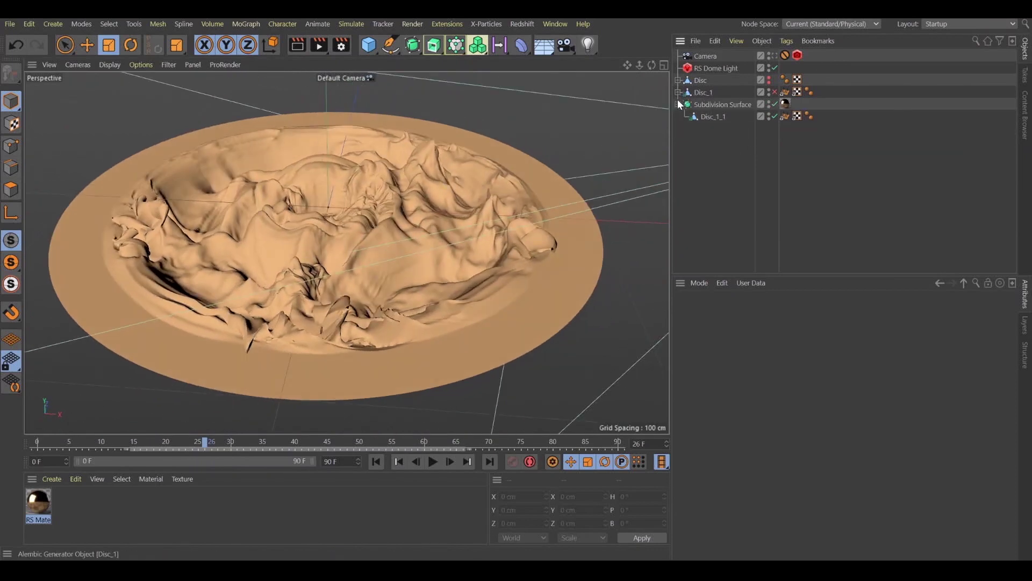
click(774, 104)
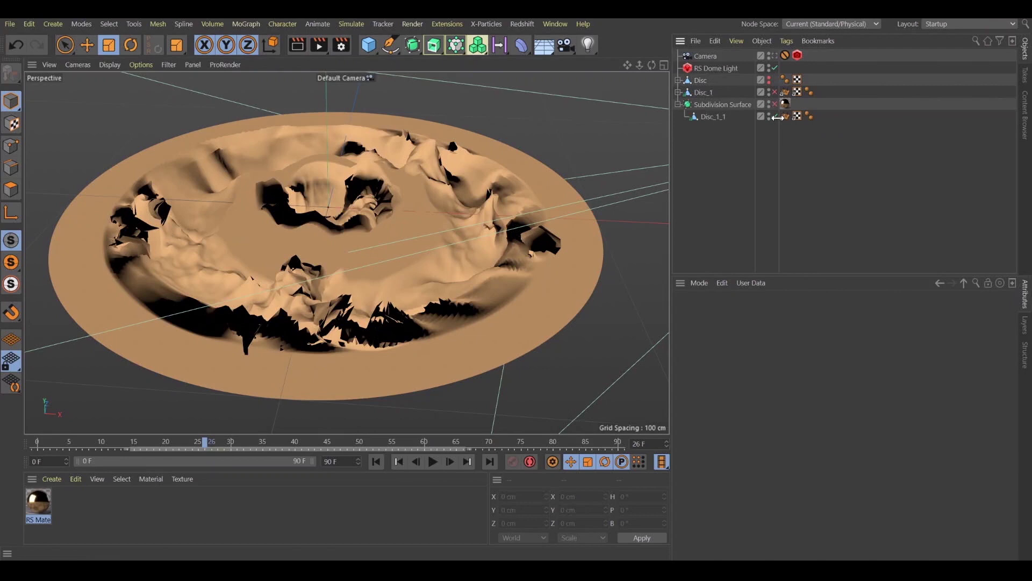
click(775, 117)
click(678, 104)
click(678, 80)
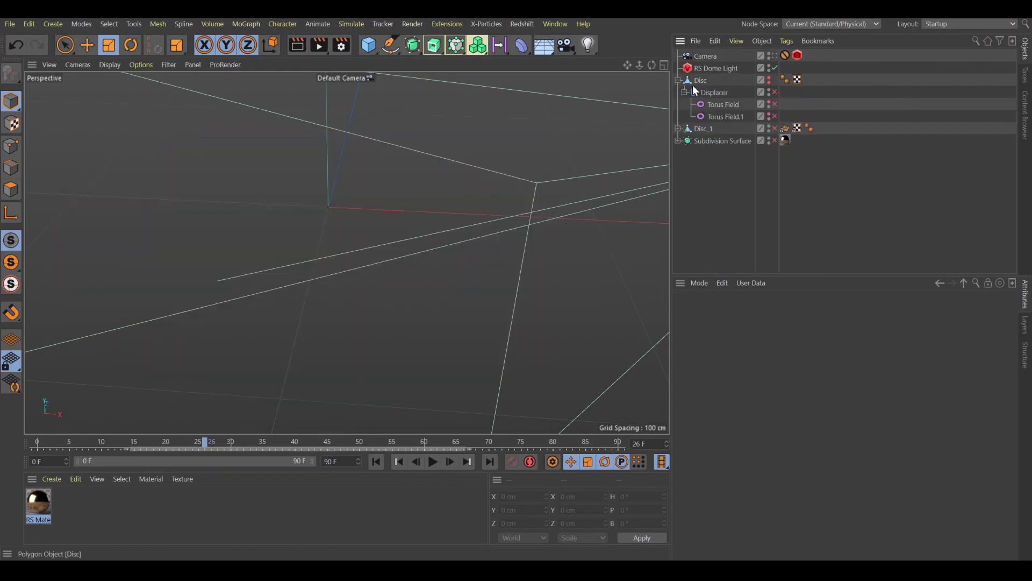
Create a disc with 50 disc segments and 50 rotation segments, and display the viewport in Quick Shading (Lines)
click(369, 45)
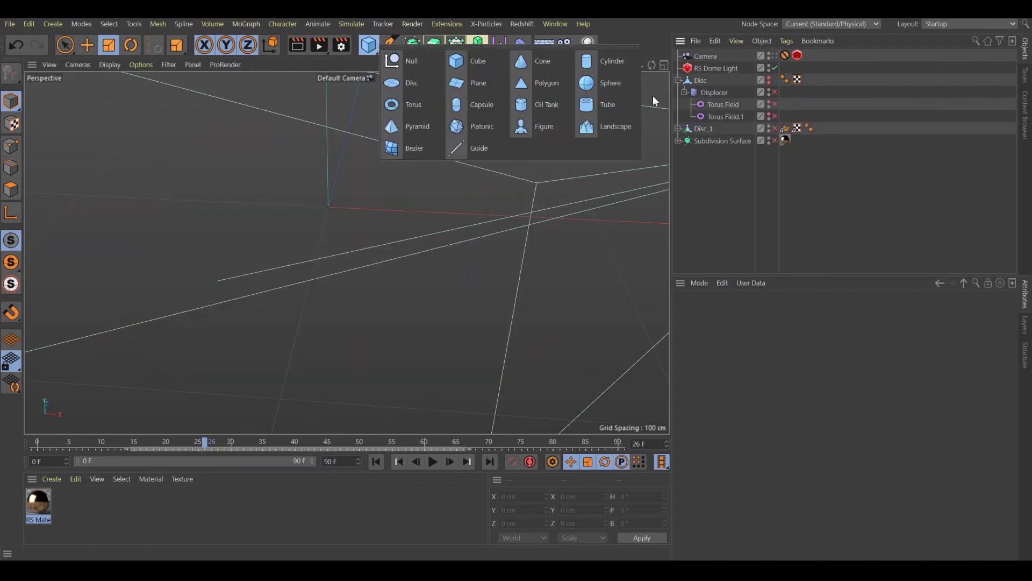
click(431, 84)
click(735, 314)
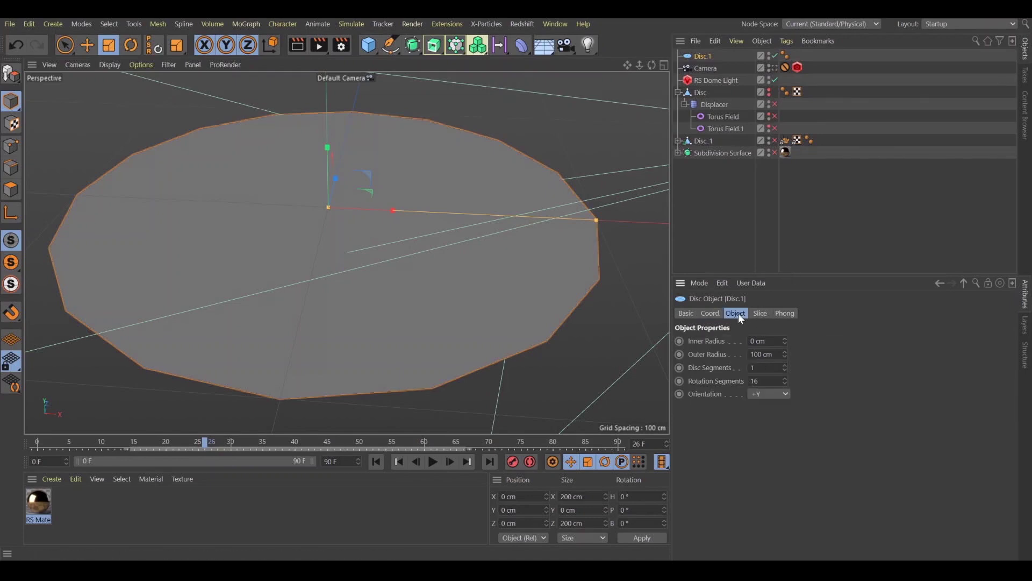
text(50)
key(shift+Tab)
text(50)
key(Return)
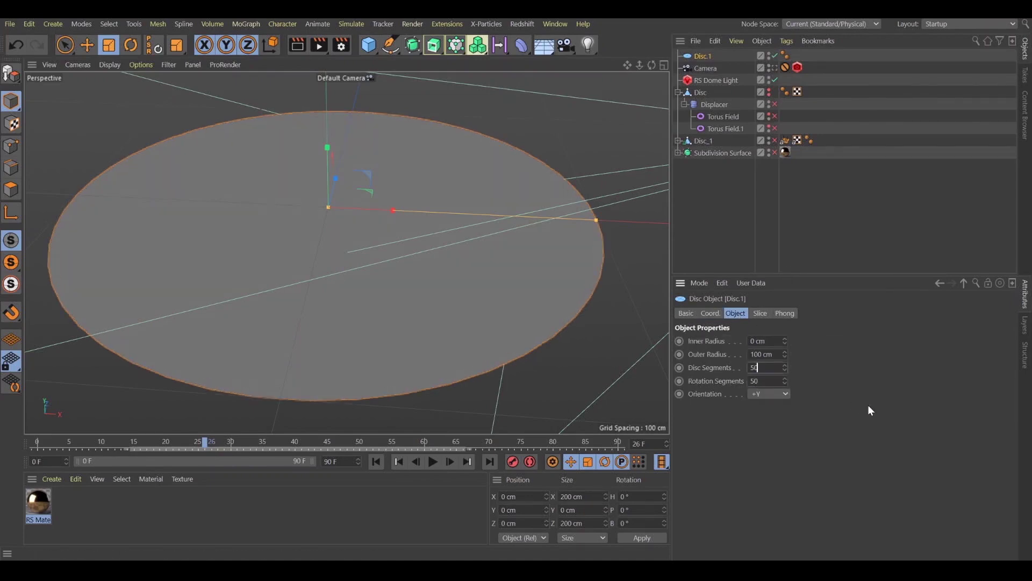
click(109, 65)
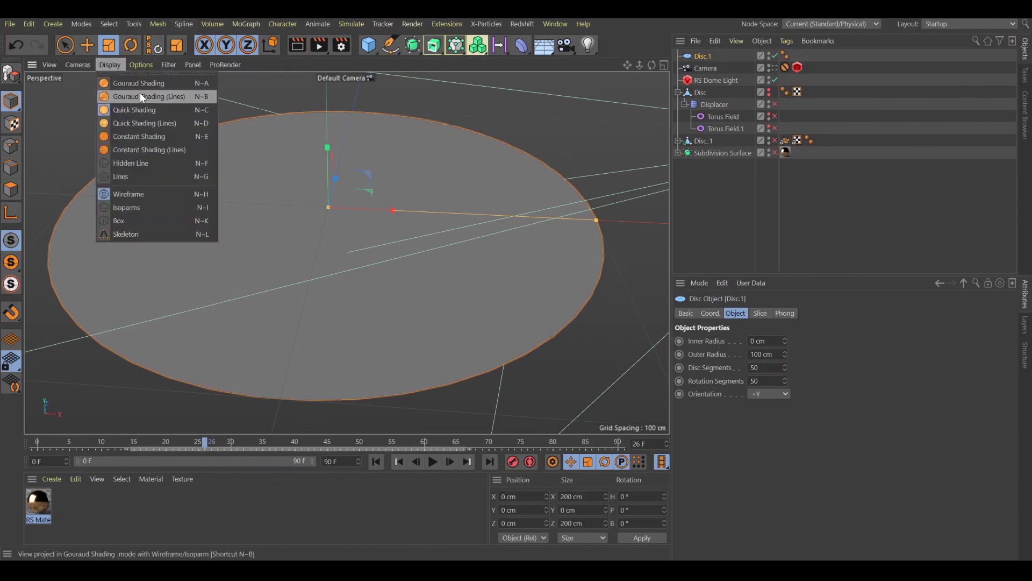
click(138, 125)
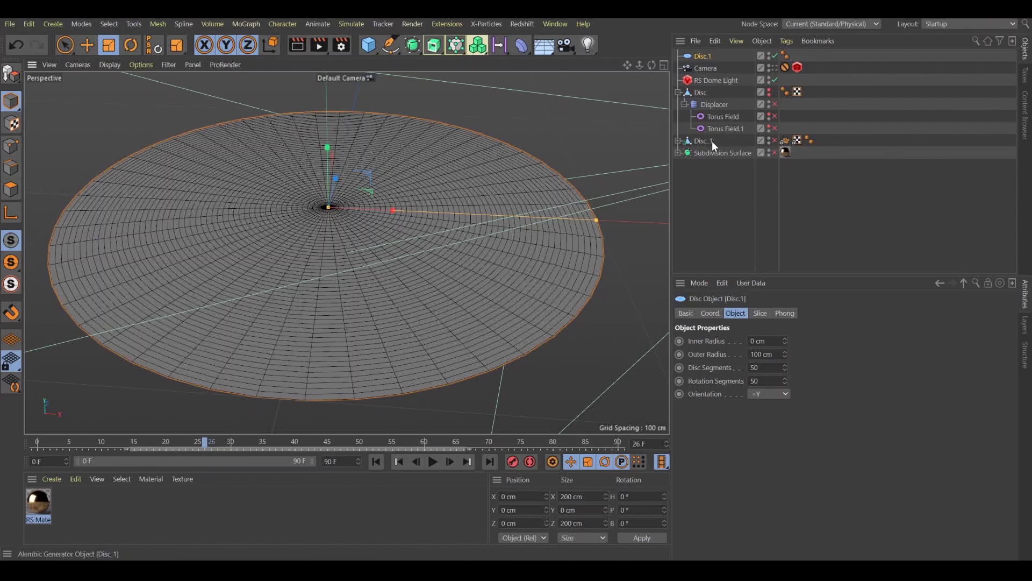
Move the Displacer with its two torus fields from the old disc into Disc.1, enable them and scrub to frame 27
drag(702, 103, 702, 55)
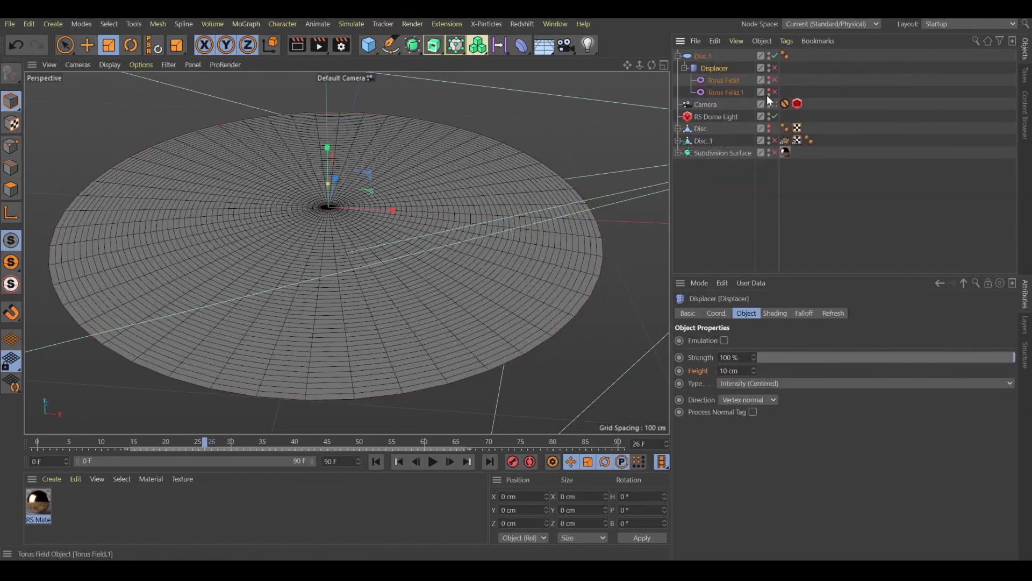
click(834, 88)
drag(186, 436, 212, 376)
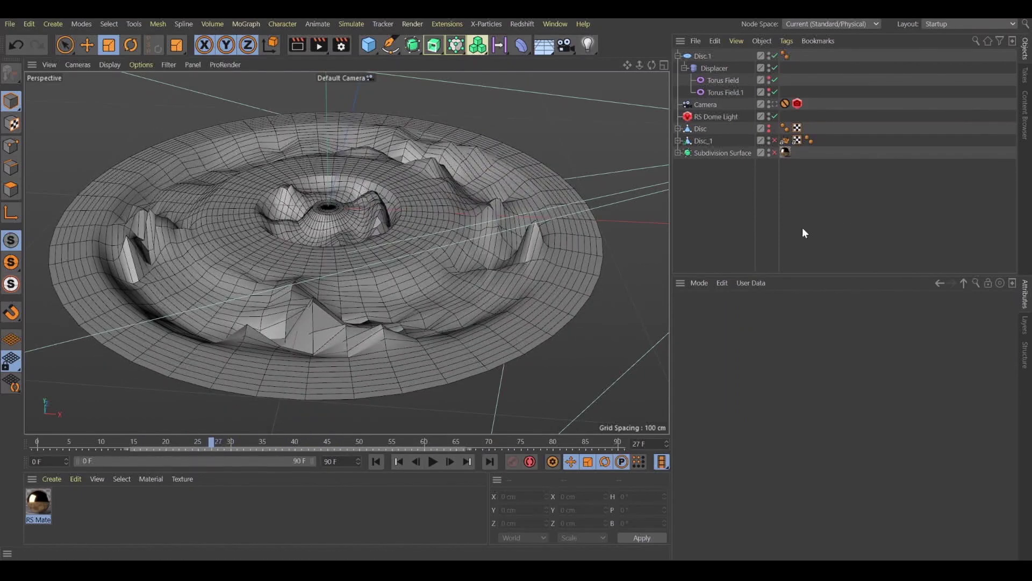
Copy the Jiggle deformer from Disc_1 into Disc.1 and play the animation from frame 0
click(684, 152)
click(677, 152)
click(677, 141)
drag(707, 153, 706, 66)
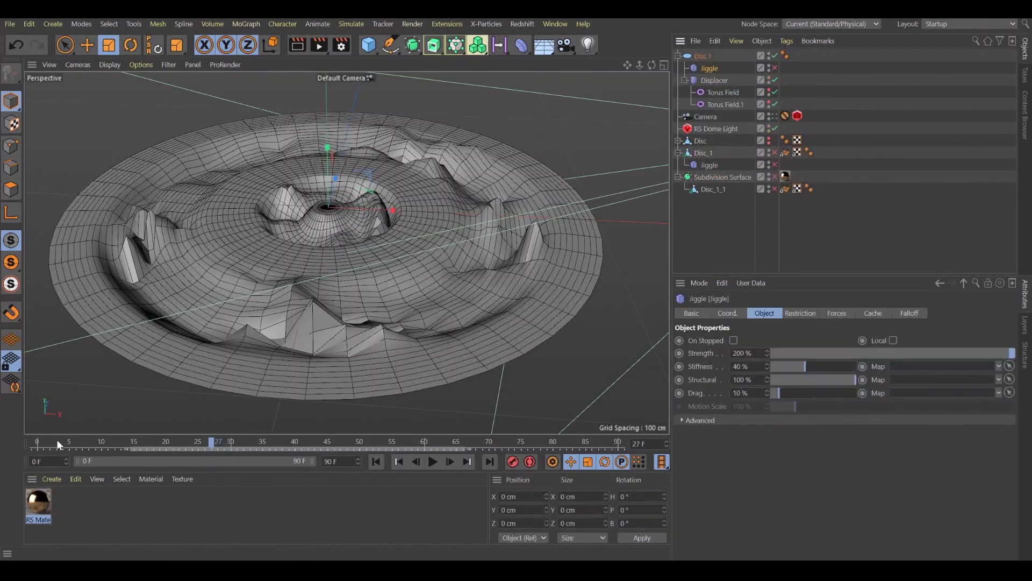
click(38, 441)
click(432, 461)
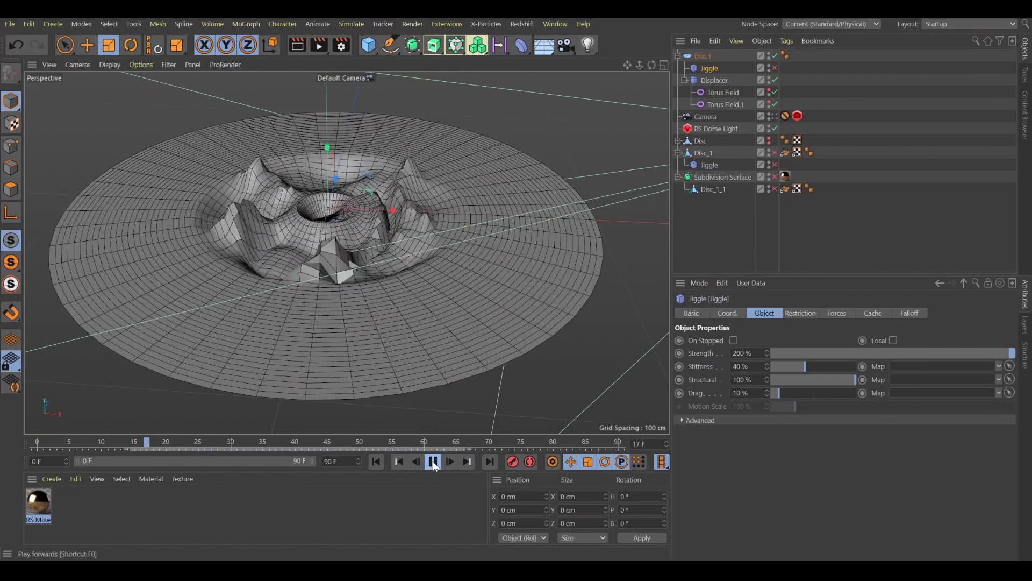
click(433, 462)
Place the Displacer above Jiggle inside Disc.1, and enable Jiggle to preview the wave motion
drag(717, 84, 715, 63)
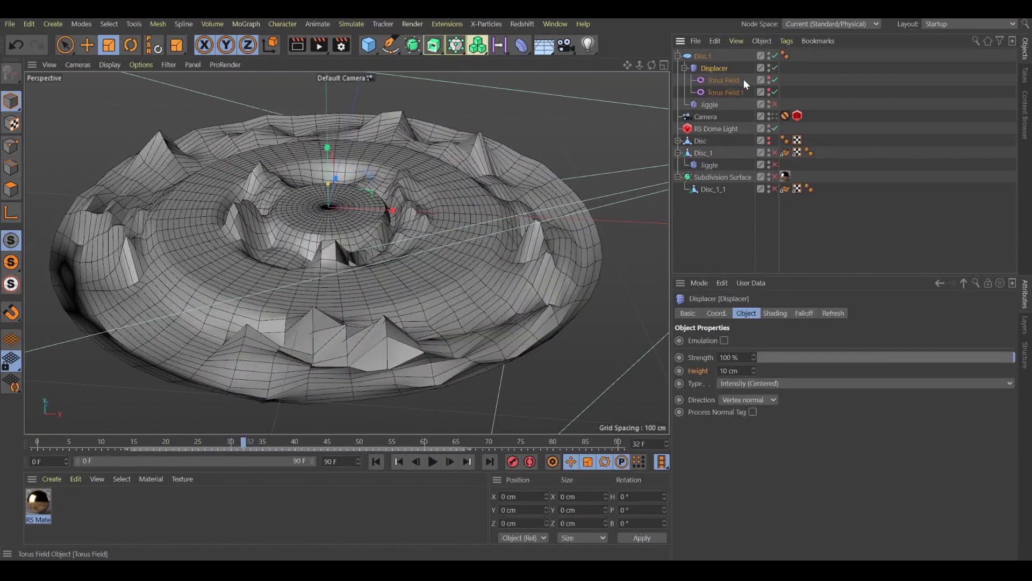
click(433, 461)
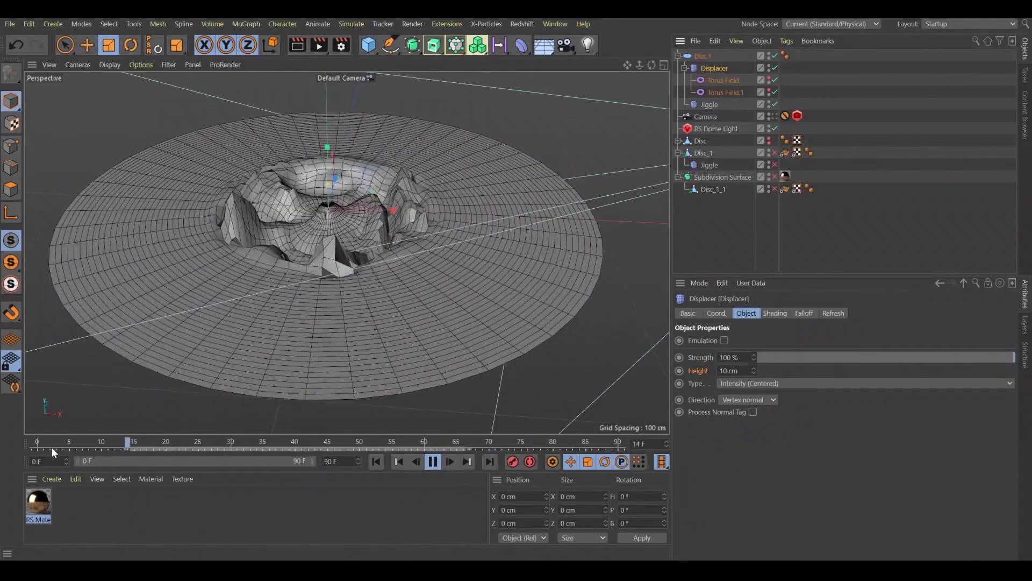
click(432, 461)
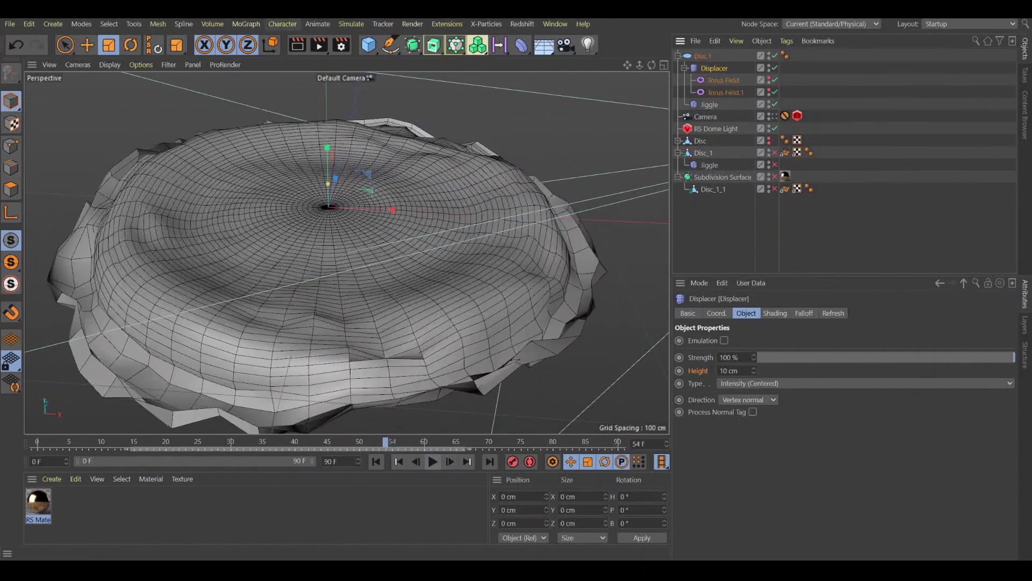
Add a cube measuring 1 cm in X, Y and Z
click(368, 45)
click(476, 64)
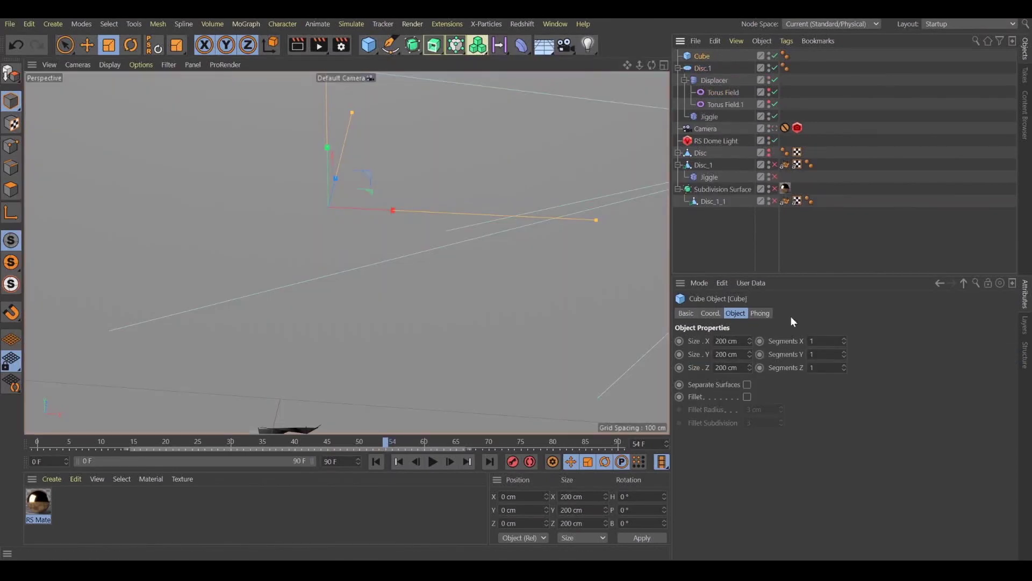
double_click(729, 340)
text(1)
key(Tab)
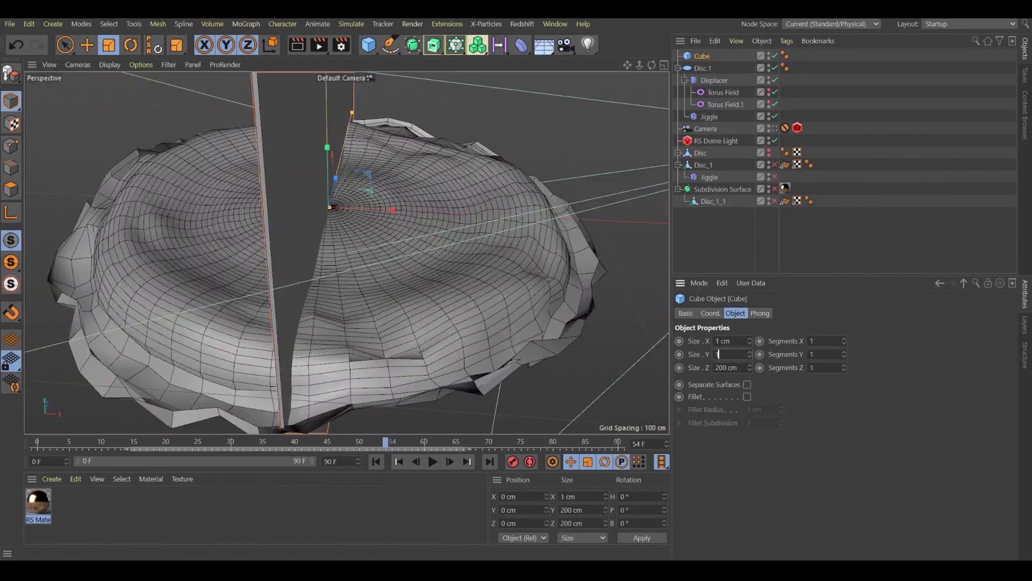
text(1)
key(Tab)
text(1)
key(Return)
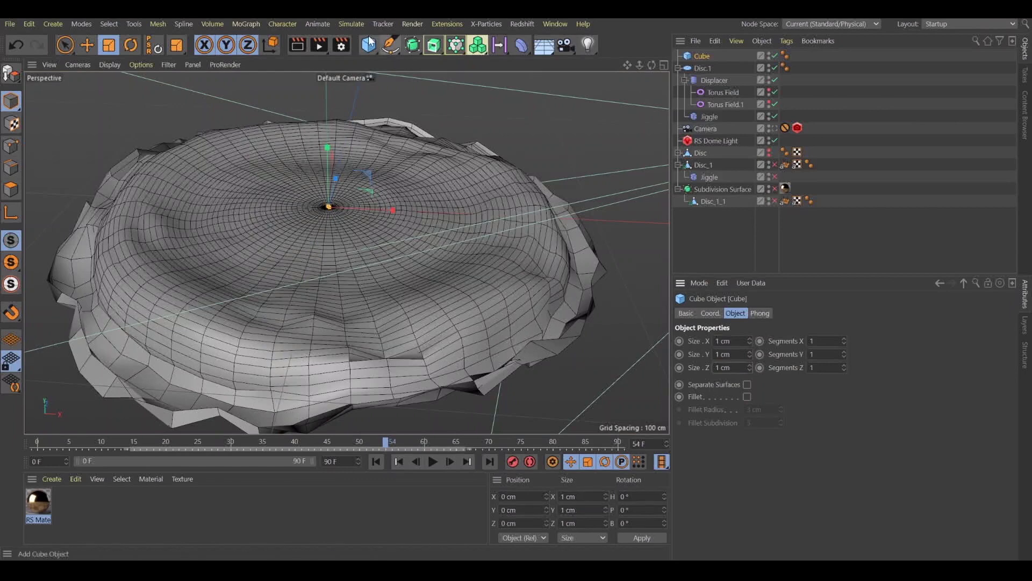
Nest the cube in a new Cloner and set it to Object mode with Disc.1 as its target object
click(256, 23)
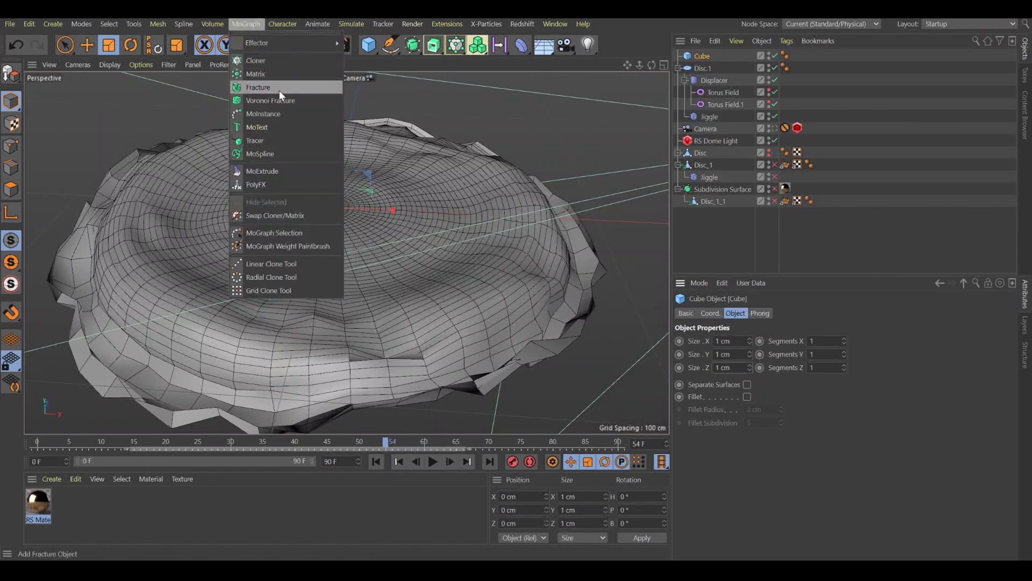
click(259, 61)
mouse_move(708, 60)
mouse_down()
mouse_move(711, 69)
mouse_move(702, 55)
mouse_up()
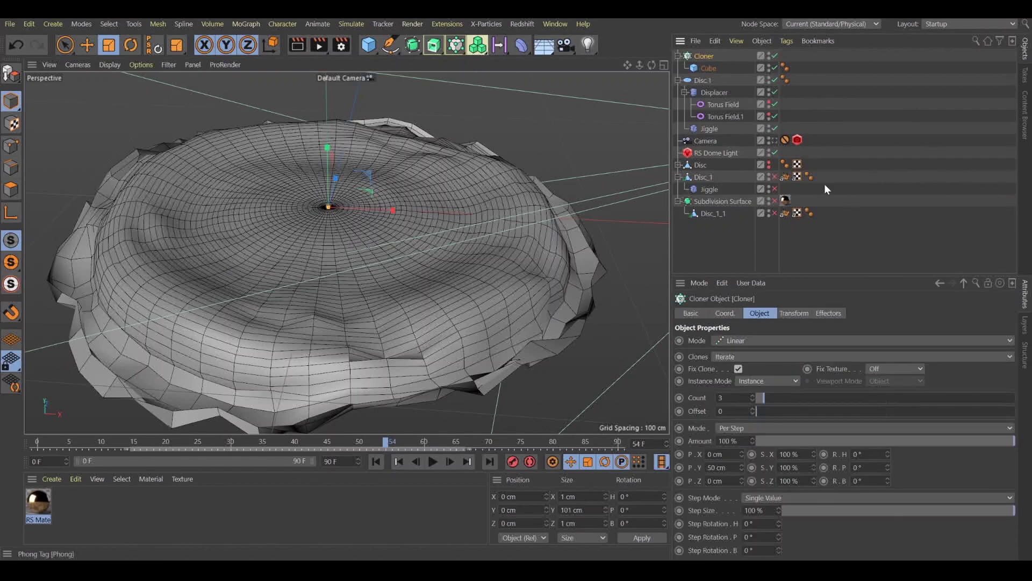
click(751, 341)
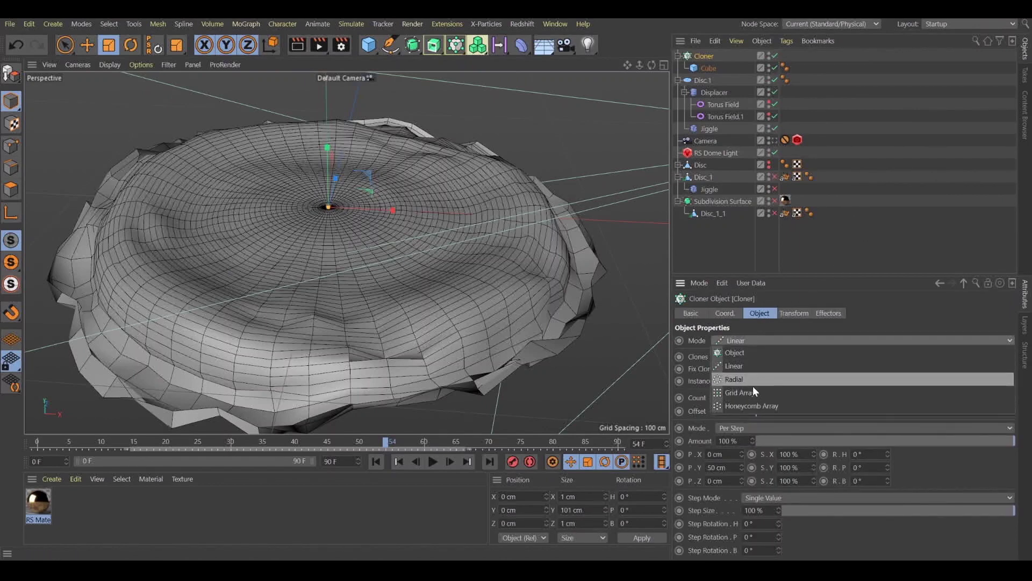
click(745, 349)
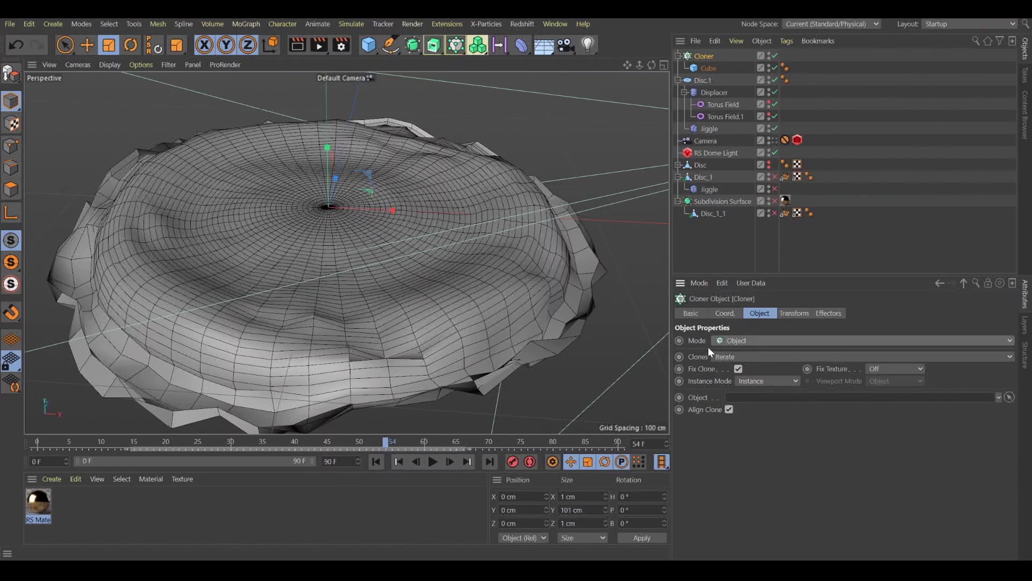
drag(697, 82, 741, 400)
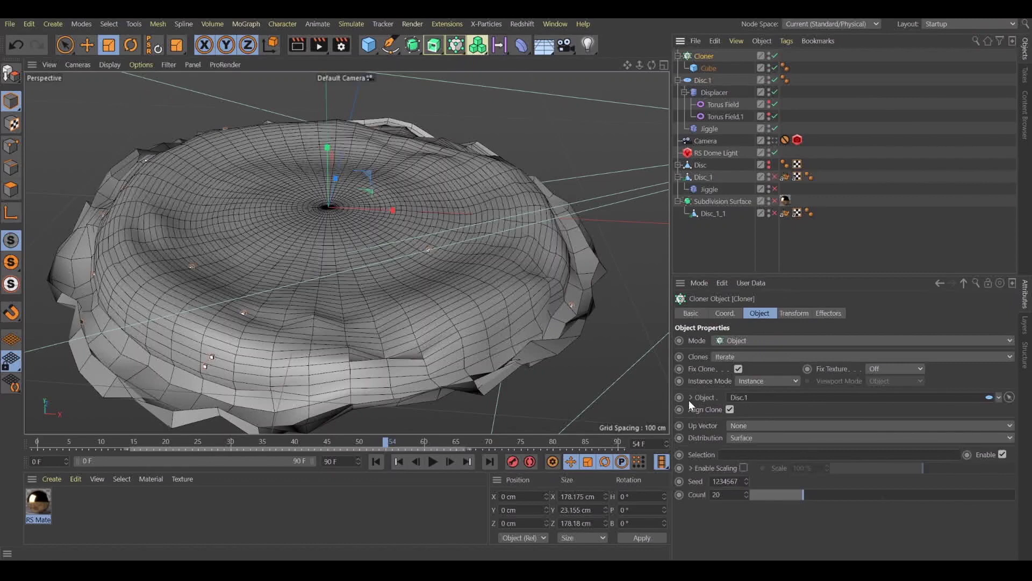
Set the Cloner's distribution to Vertex and hide Disc.1 so only the cube clones are displayed
click(751, 442)
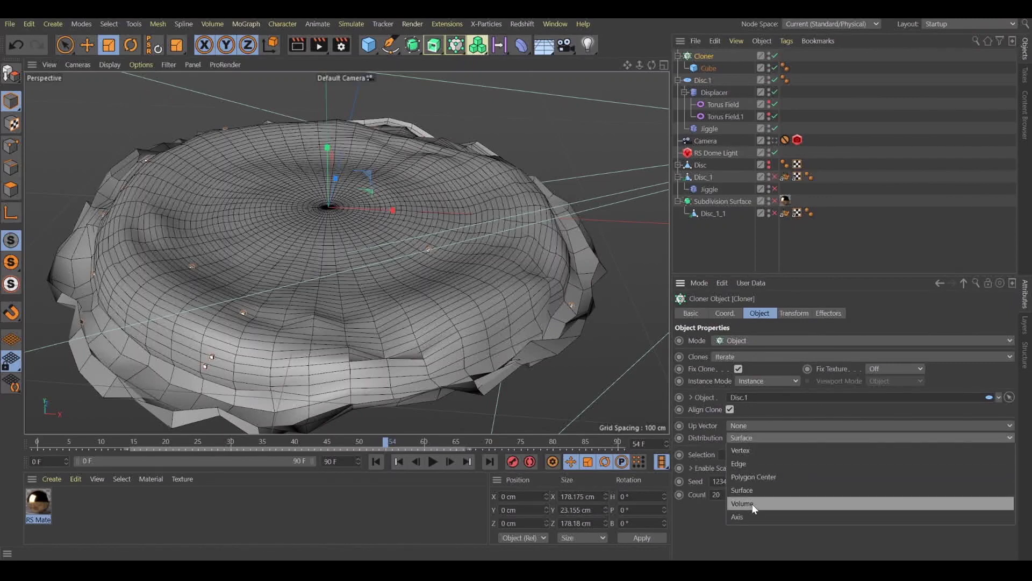
click(753, 452)
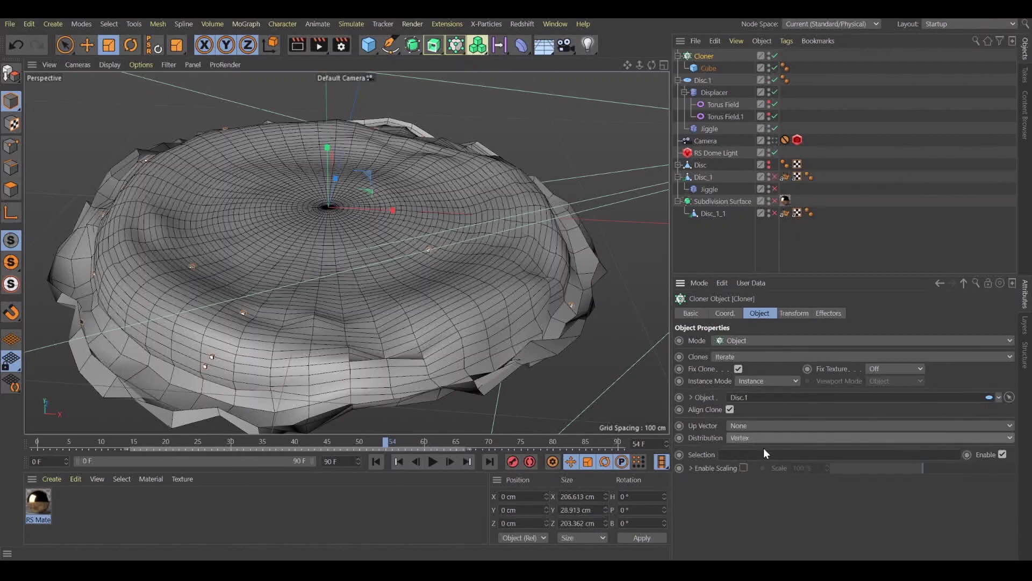
click(859, 266)
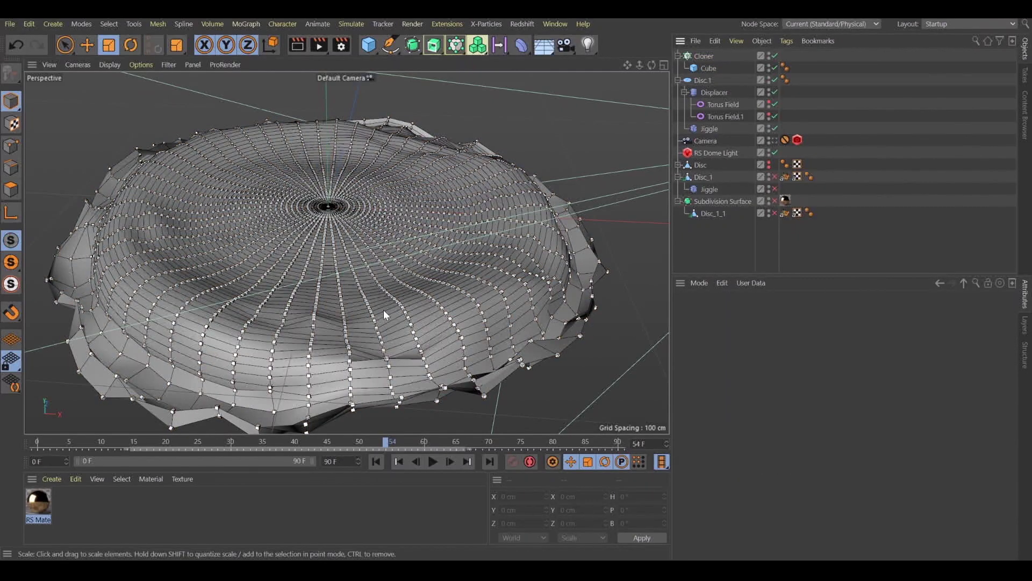
click(769, 79)
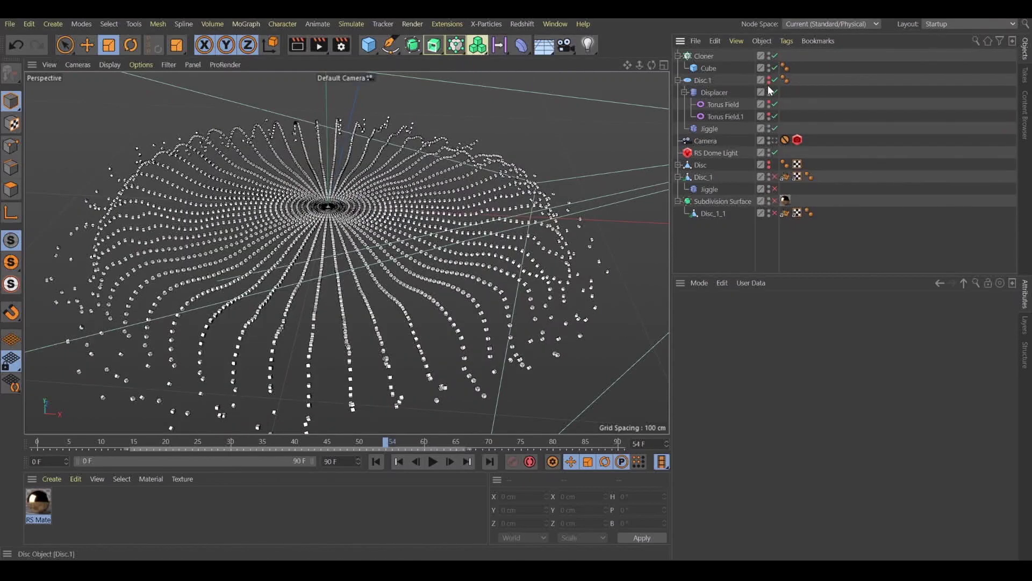
Play the cloned cube wave from frame 0 twice to examine its motion
click(39, 440)
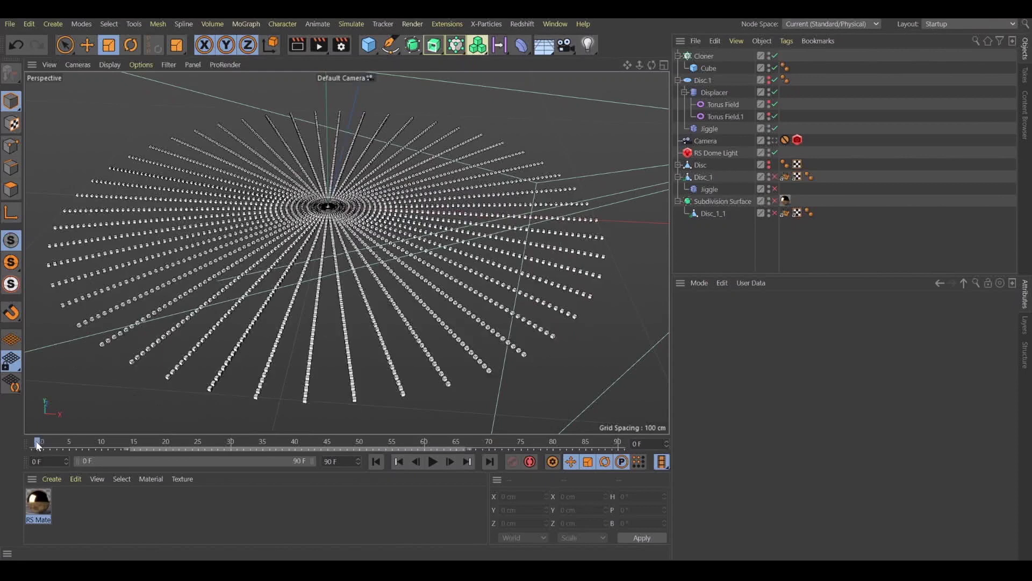
click(432, 461)
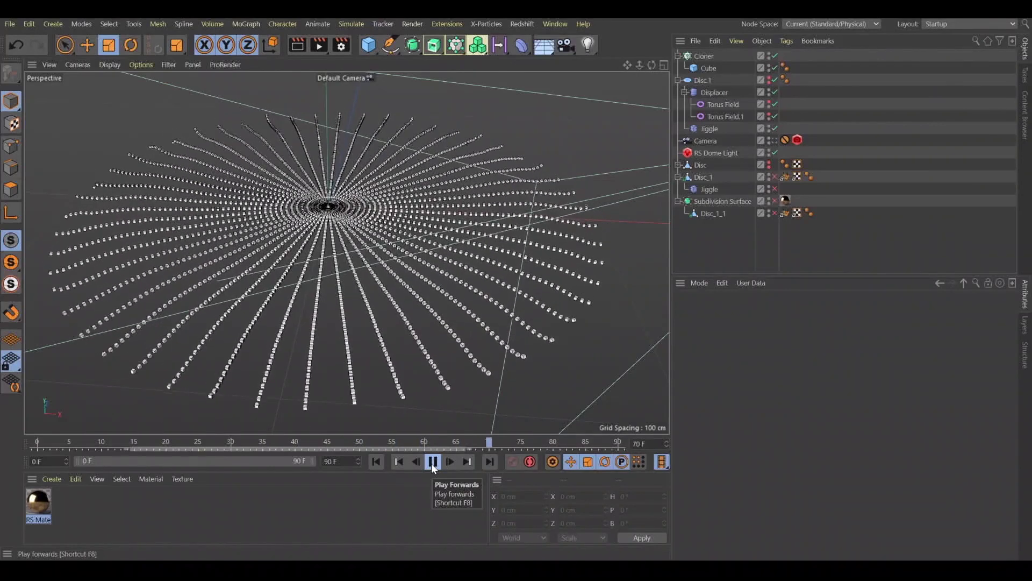
click(433, 462)
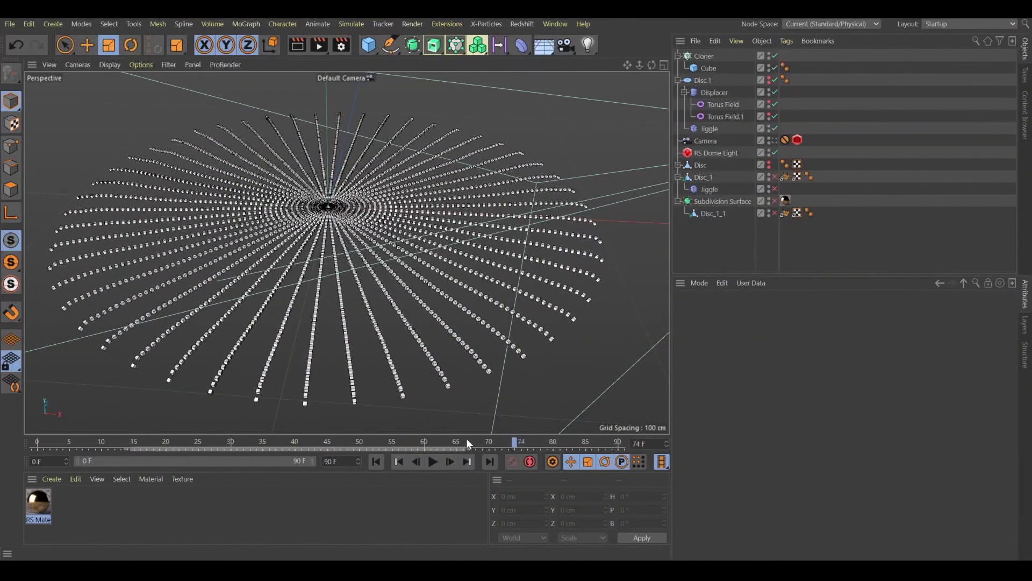
drag(475, 445, 36, 446)
click(433, 461)
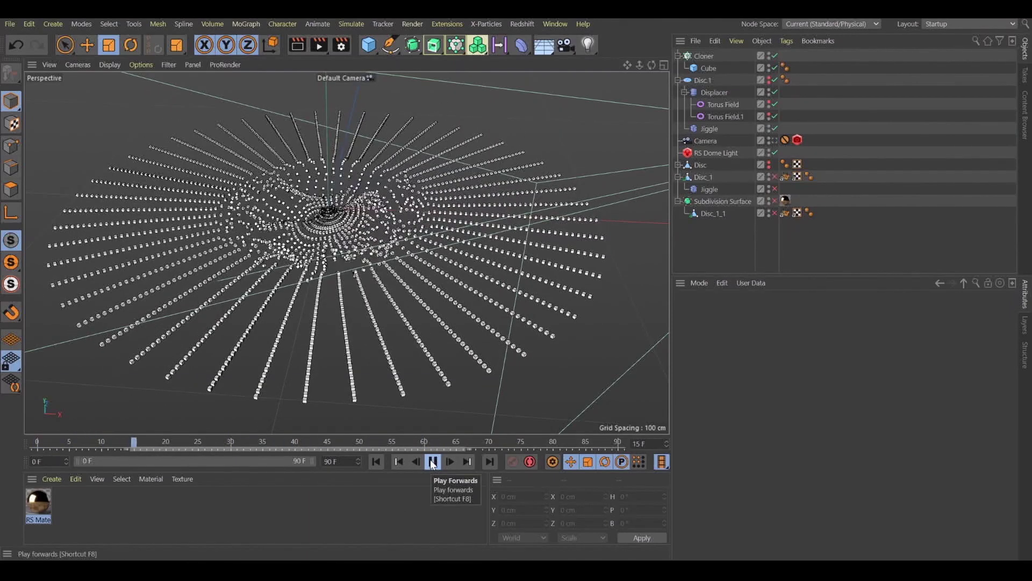
click(433, 462)
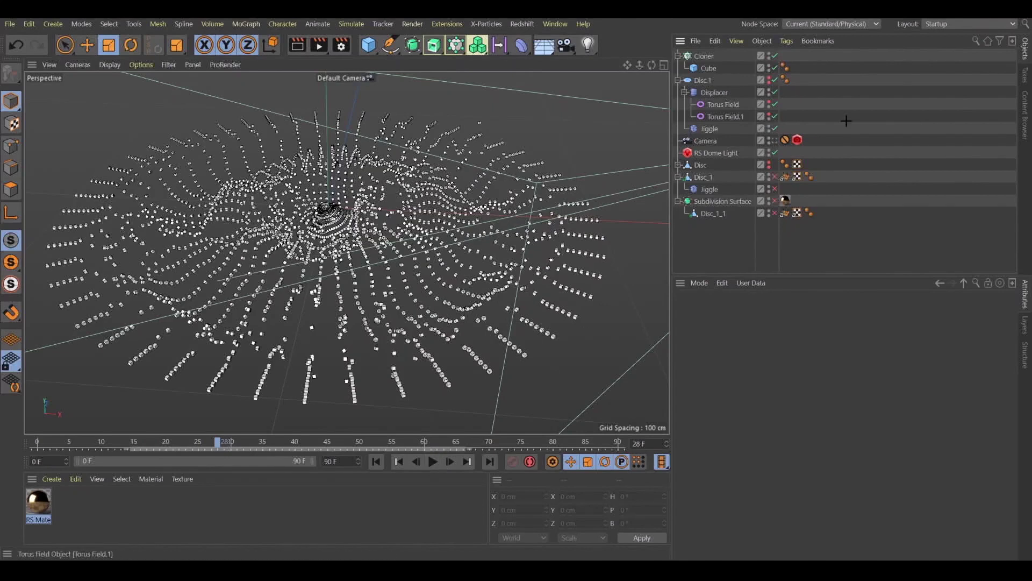
Set Disc.1's rotation segments to 100 and play the denser clone animation from frame 0
click(702, 80)
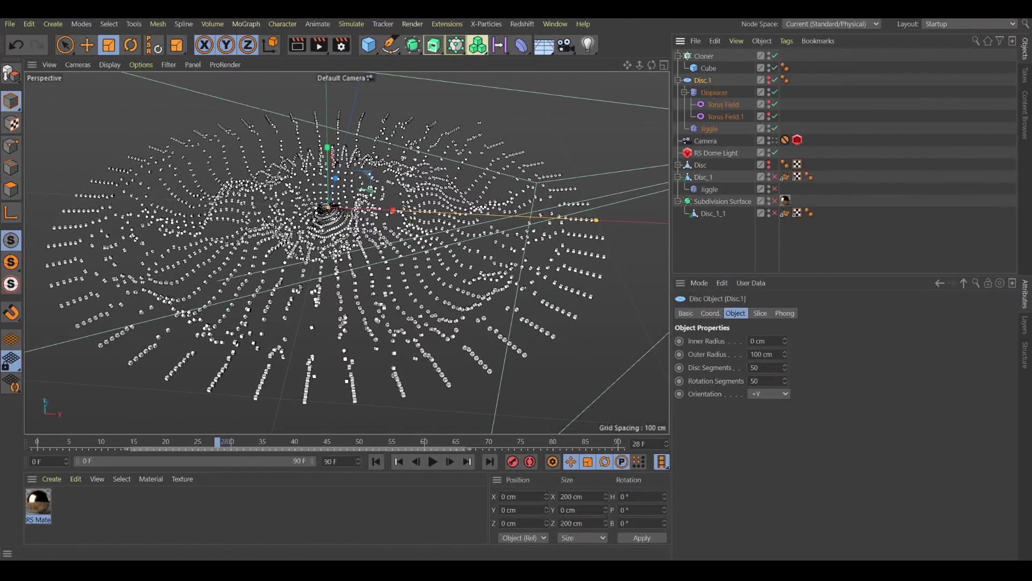
click(758, 367)
click(756, 381)
click(39, 440)
click(431, 463)
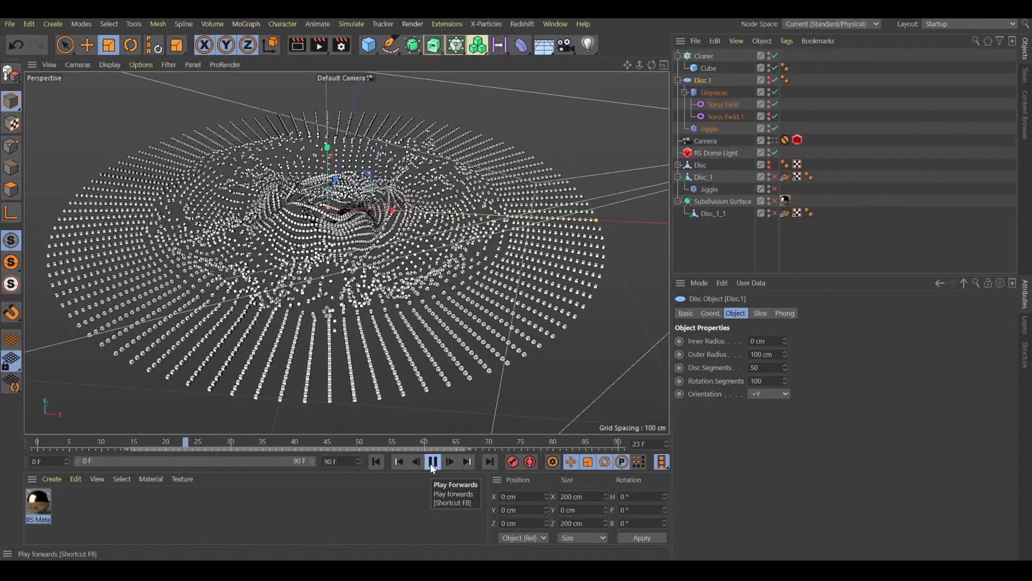
click(431, 466)
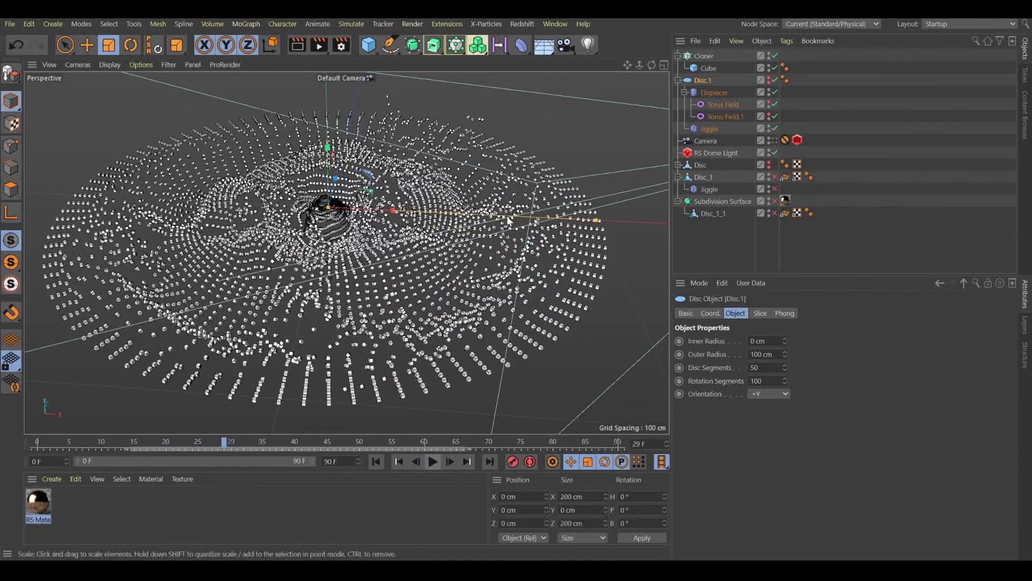
Bring up the Picture Viewer to view the finished metallic disc render, and hide the window again
click(522, 24)
click(525, 8)
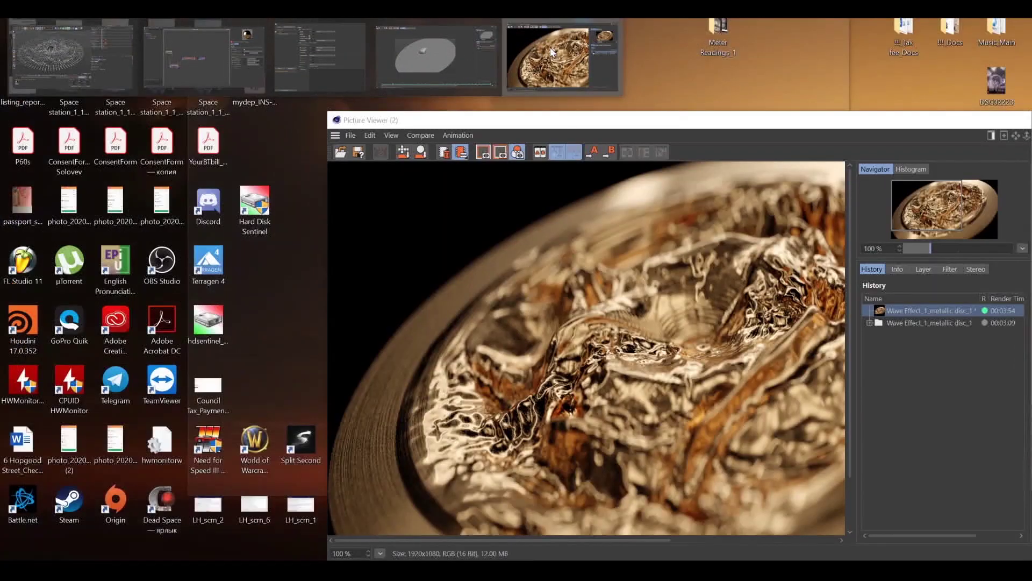
click(550, 47)
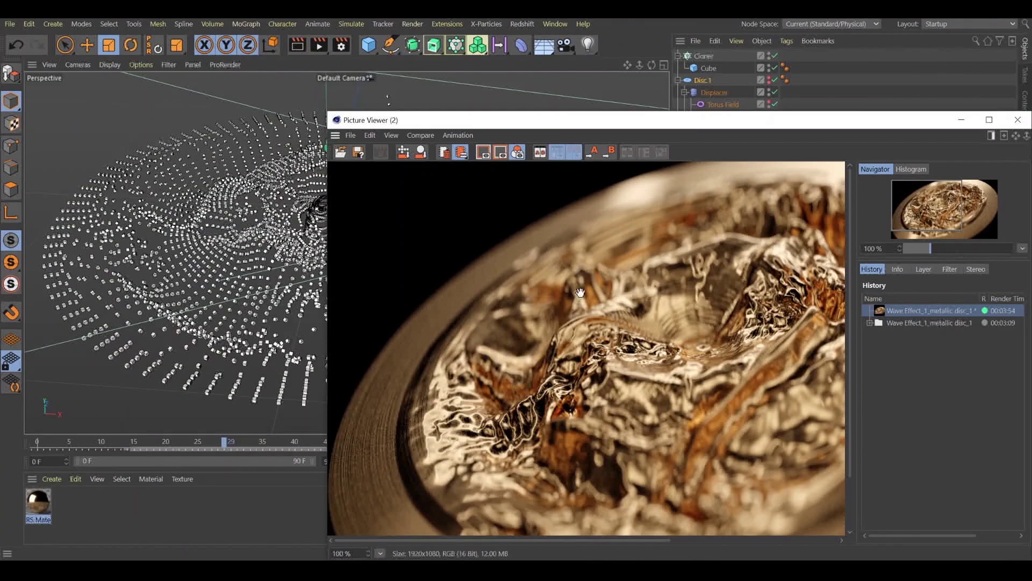
right_click(964, 122)
click(952, 168)
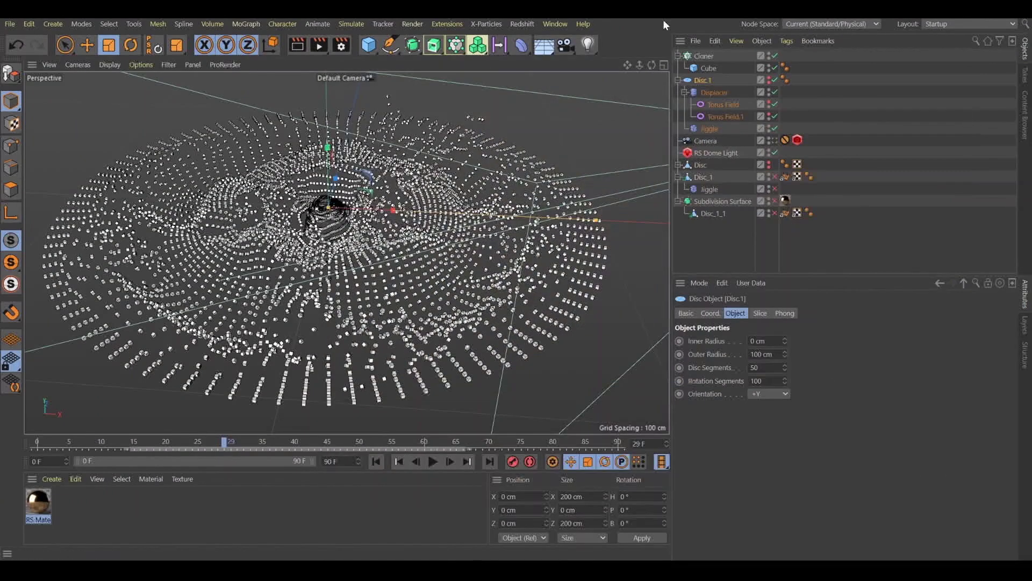
Open the Redshift RenderView for a live render and narrow its window so the object list stays accessible
click(526, 24)
click(552, 120)
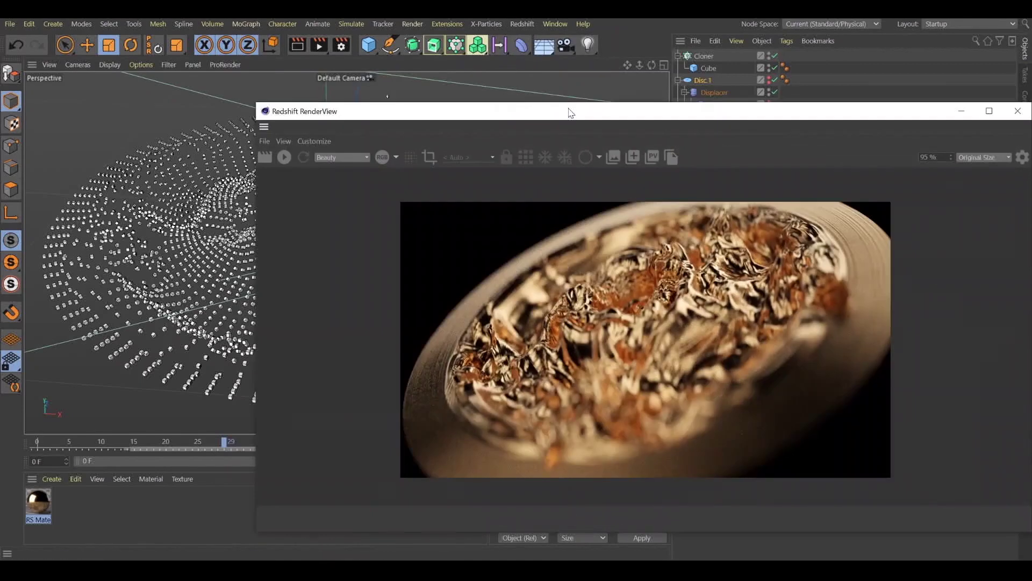
drag(571, 112, 302, 51)
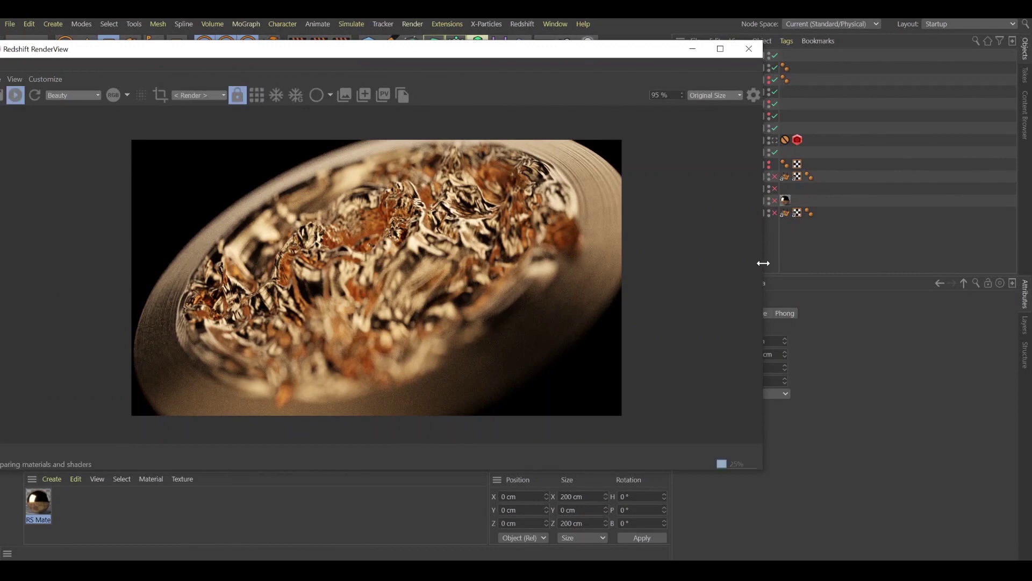
drag(763, 263, 622, 260)
Apply the copper RS Material to the Cloner, shifting the RenderView window out of the way for it
drag(428, 56, 502, 54)
drag(41, 504, 710, 79)
drag(596, 56, 536, 55)
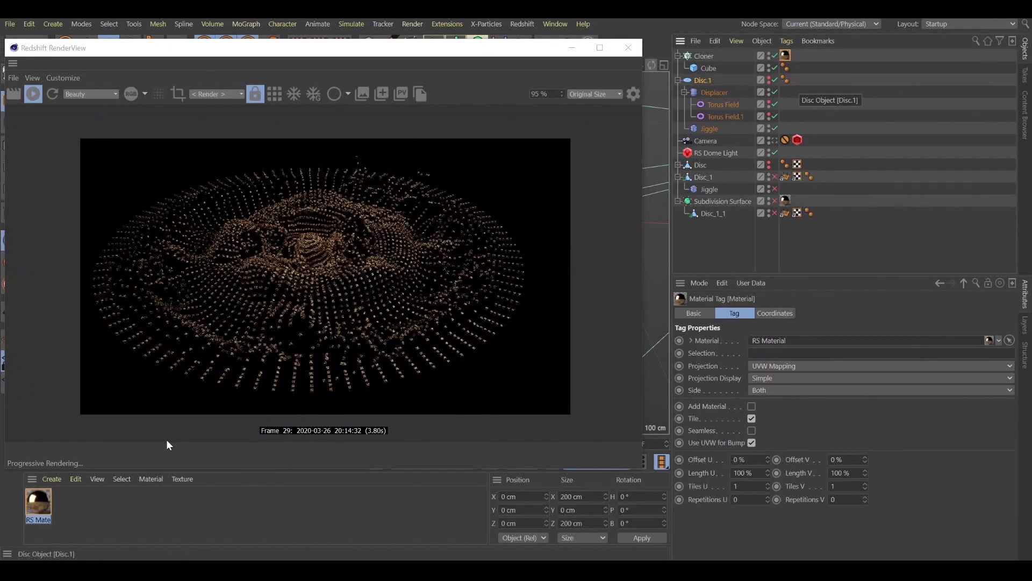
Make the scene Camera the active view to render the copper cubes through it, and close the RenderView
click(775, 139)
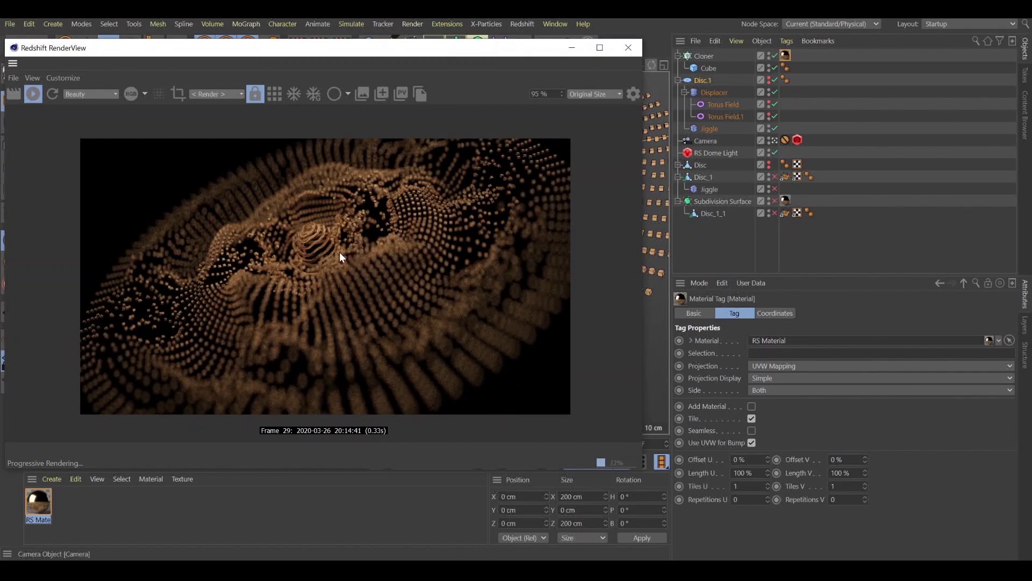
drag(409, 51, 473, 53)
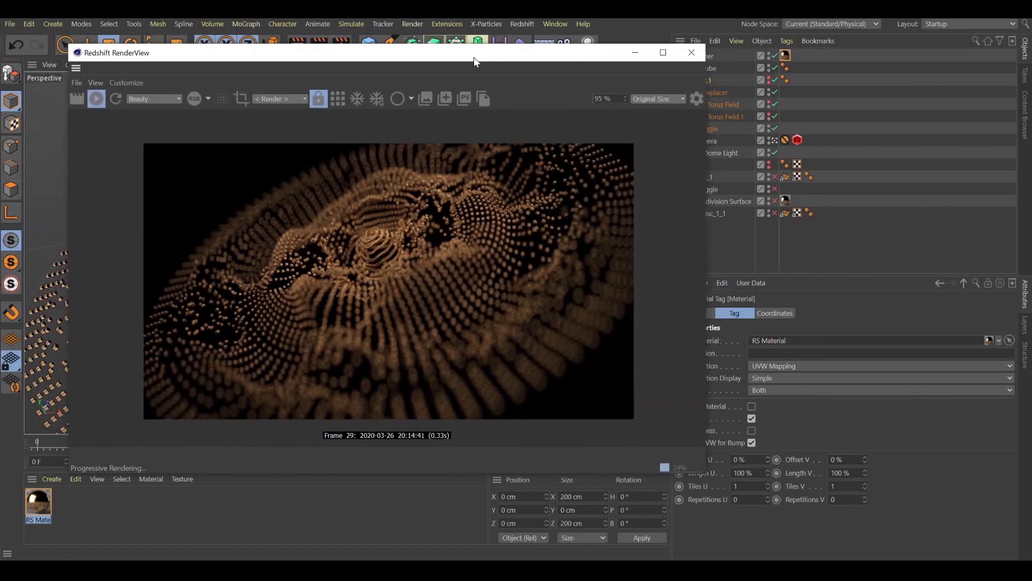
click(690, 49)
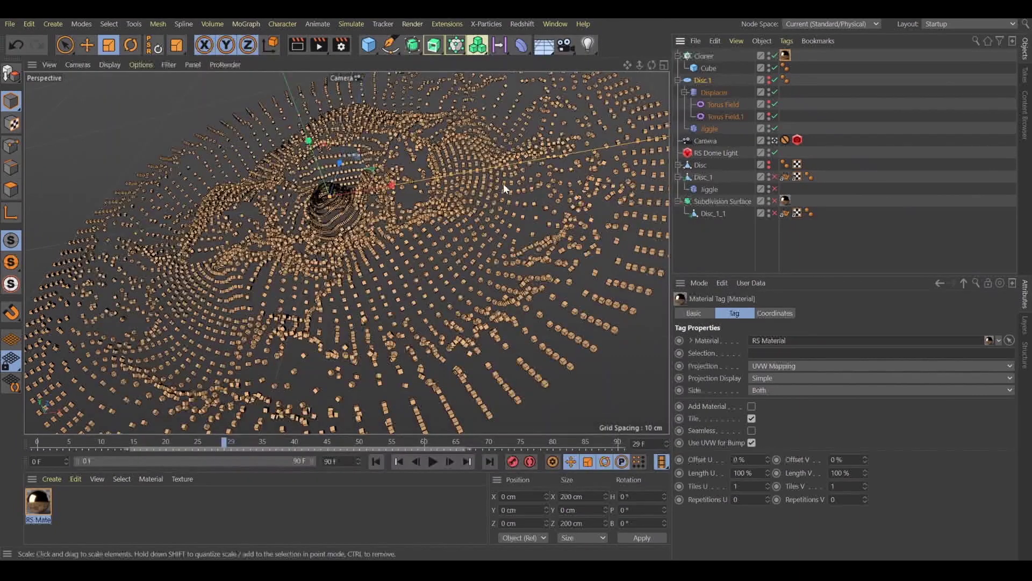